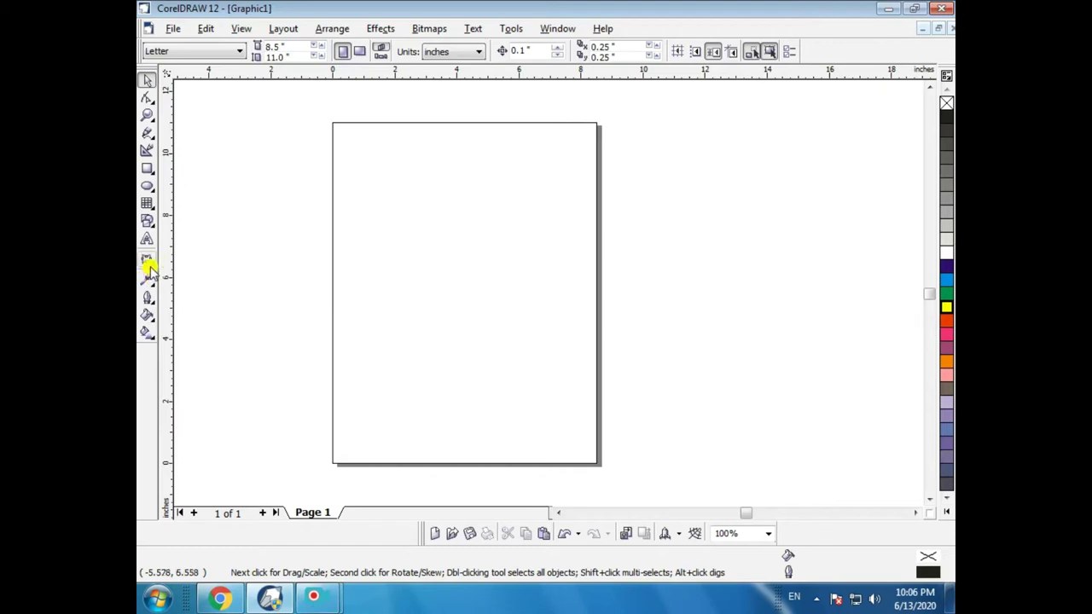
# Step: Draw a rectangle about 9.5 by 2.2 inches across the middle of the page and fill it yellow
pyautogui.click(148, 262)
pyautogui.click(149, 265)
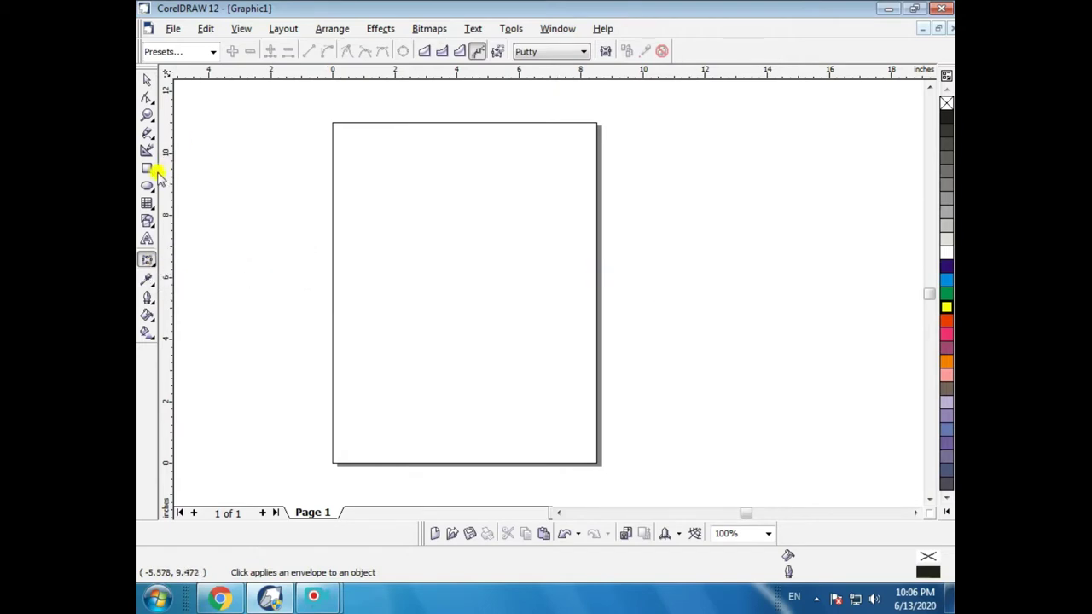
pyautogui.click(147, 168)
pyautogui.moveTo(372, 251)
pyautogui.mouseDown()
pyautogui.moveTo(666, 302)
pyautogui.moveTo(670, 320)
pyautogui.mouseUp()
pyautogui.click(946, 307)
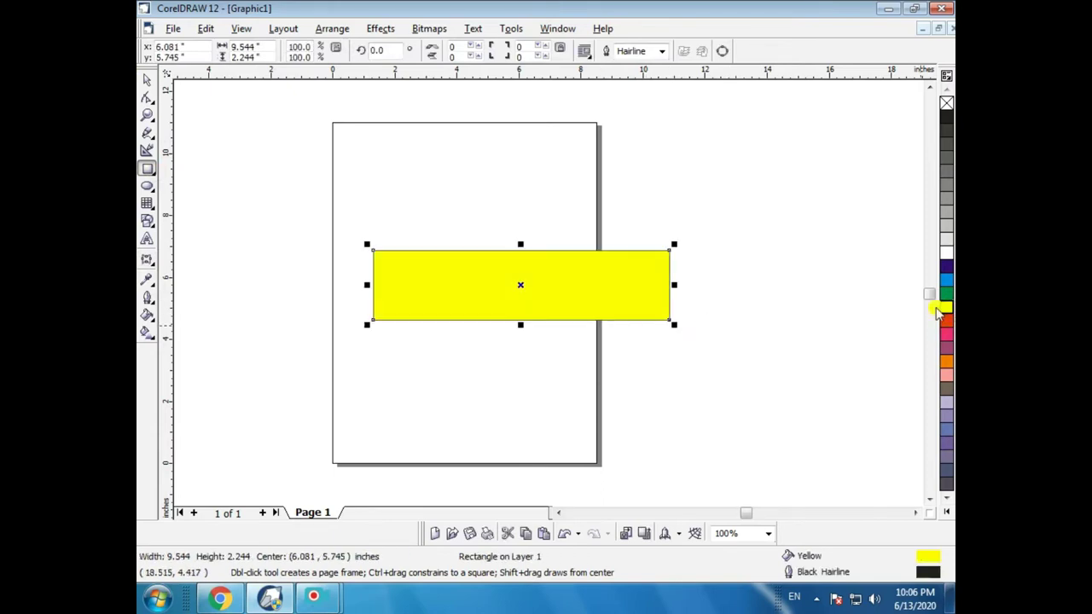
# Step: Apply the envelope1 preset to the yellow rectangle with the Interactive Envelope tool
pyautogui.click(148, 262)
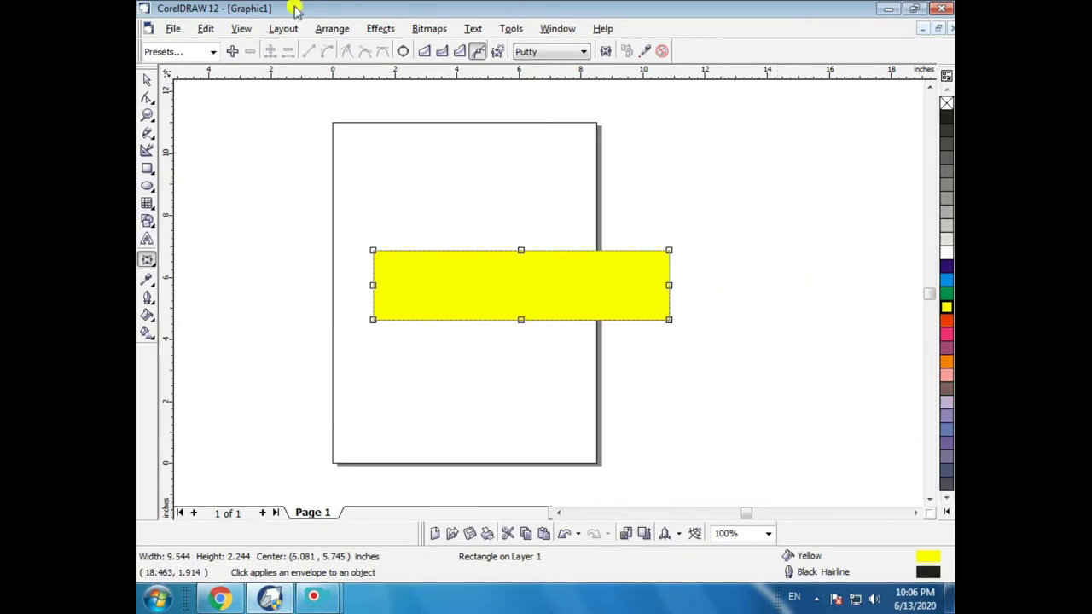
pyautogui.click(213, 53)
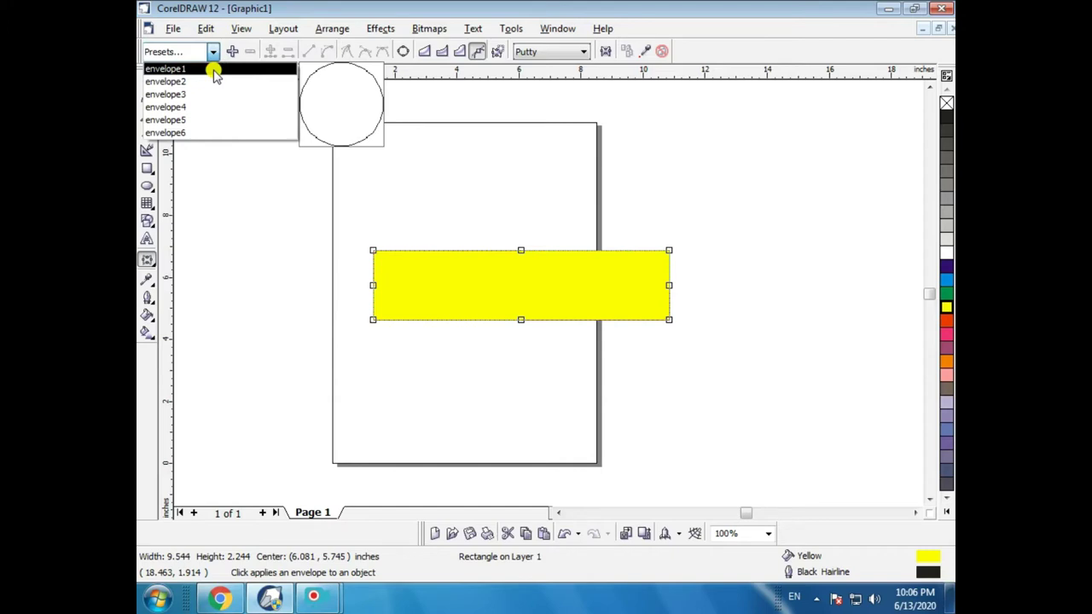
pyautogui.click(214, 73)
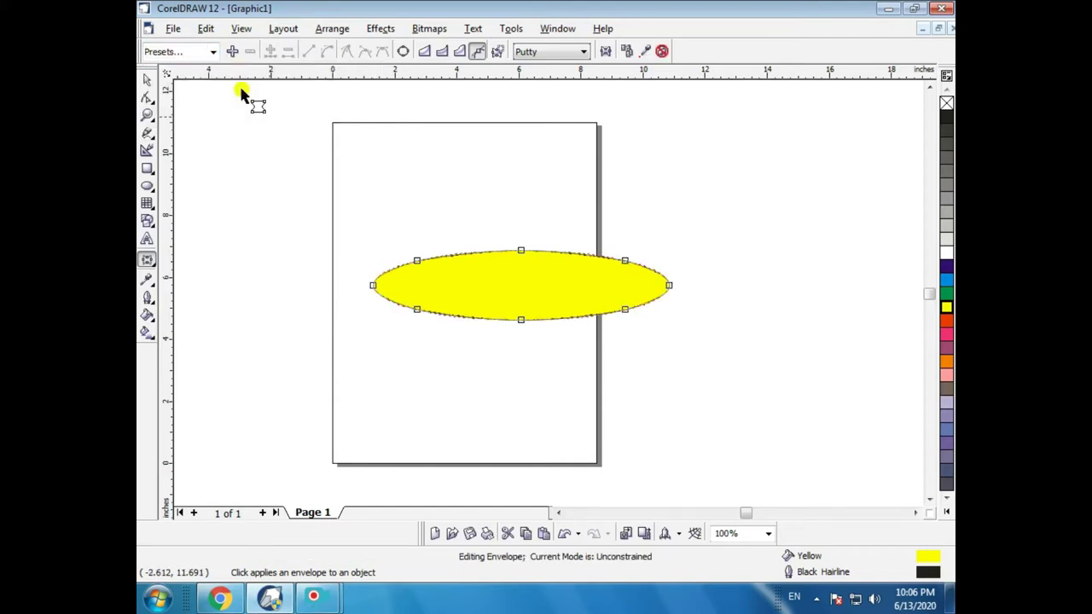
# Step: Try the envelope2 and envelope3 presets on the yellow oval shape
pyautogui.click(214, 51)
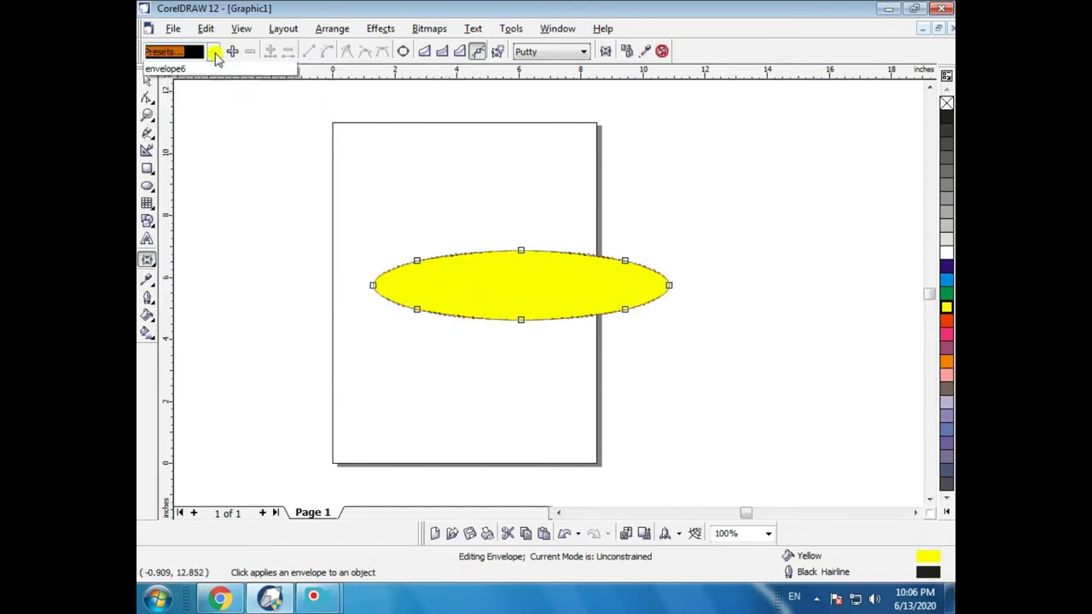
pyautogui.click(209, 82)
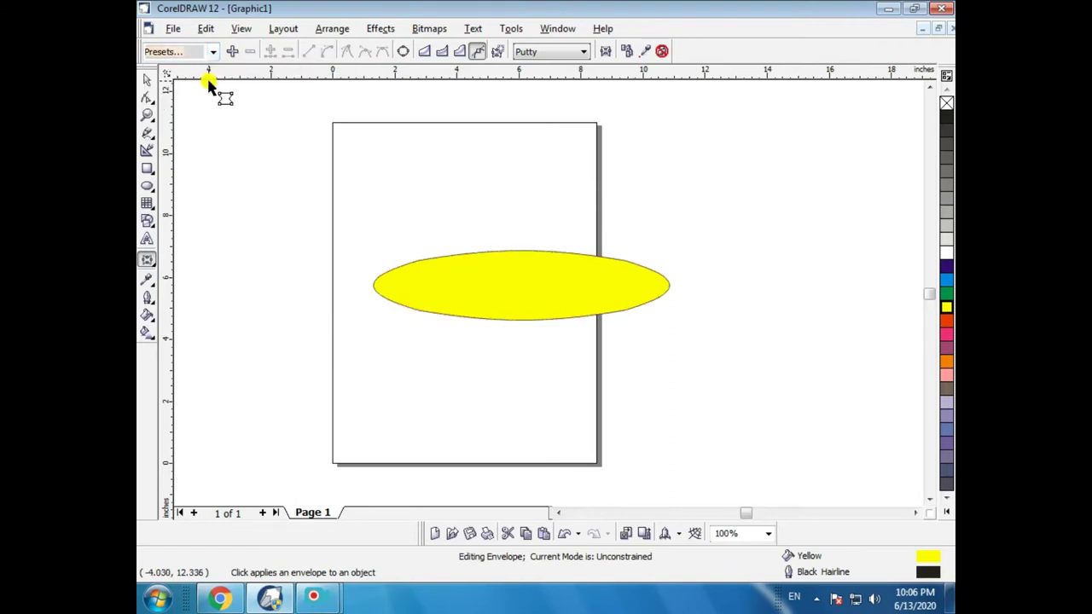
pyautogui.click(147, 80)
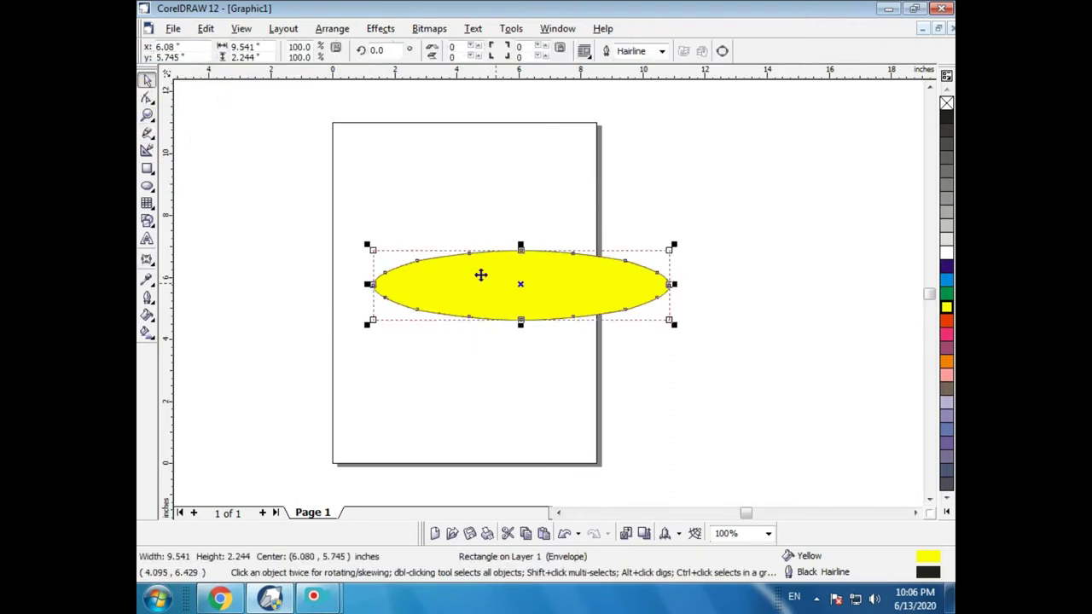
pyautogui.click(147, 263)
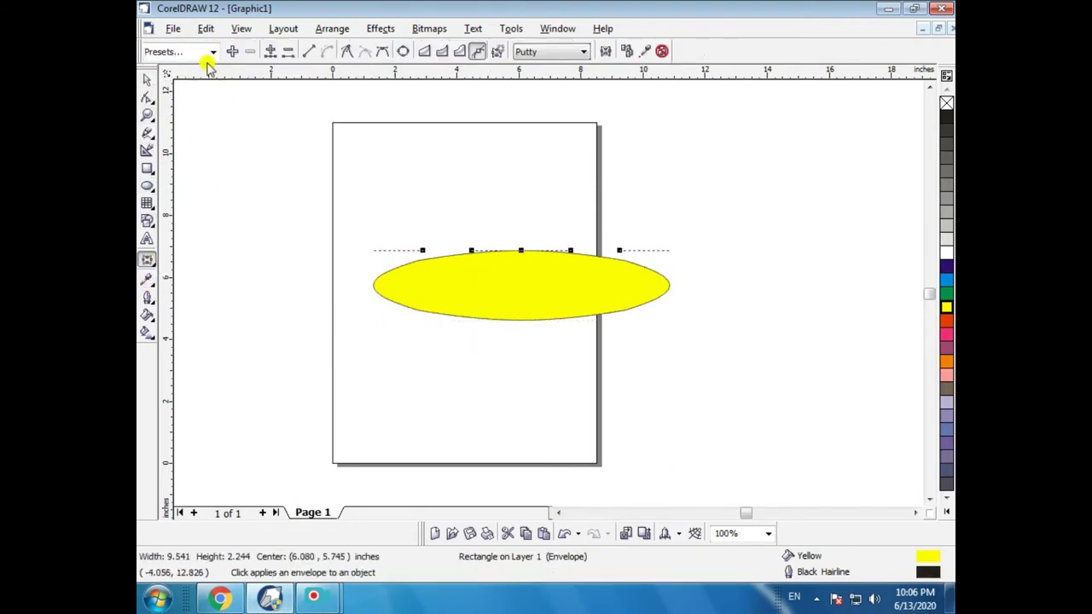
pyautogui.click(212, 51)
pyautogui.click(182, 81)
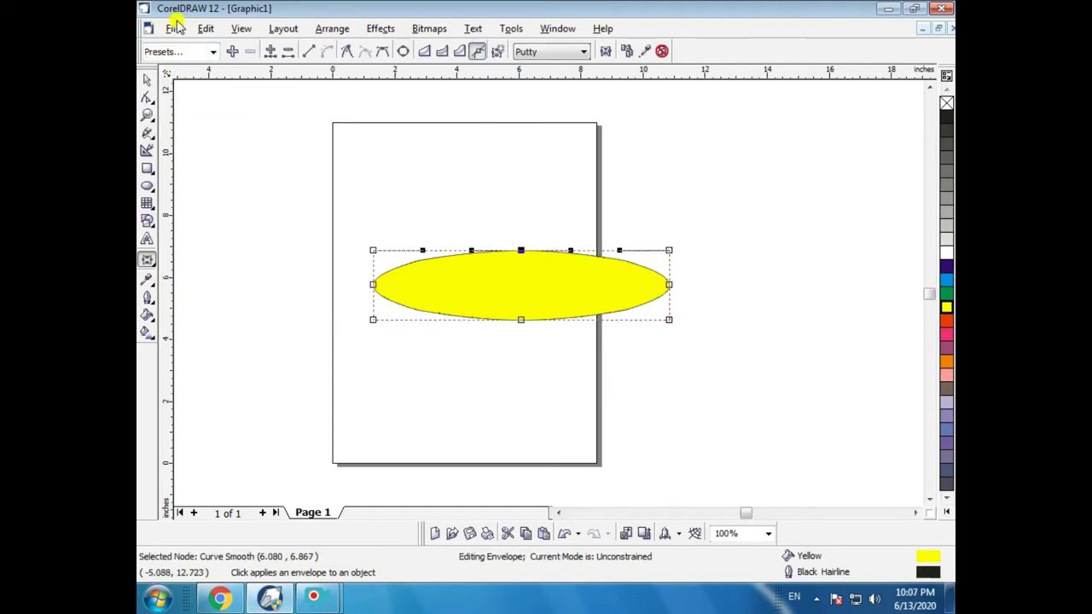
pyautogui.click(213, 51)
pyautogui.click(181, 94)
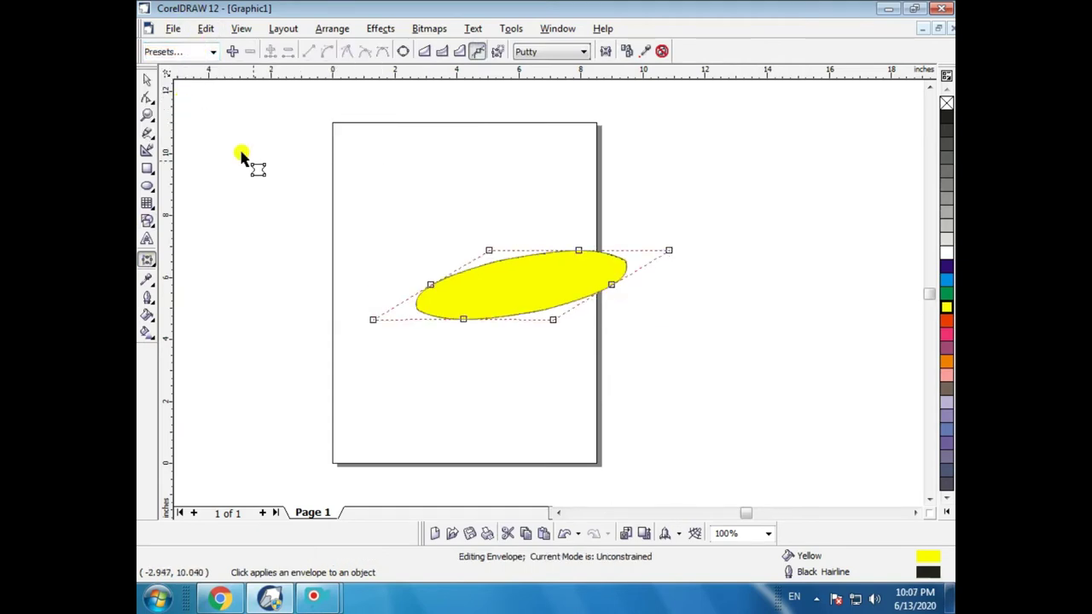
# Step: Undo the preset envelope changes on the yellow shape and deselect its nodes
pyautogui.hotkey('ctrl', 'z')
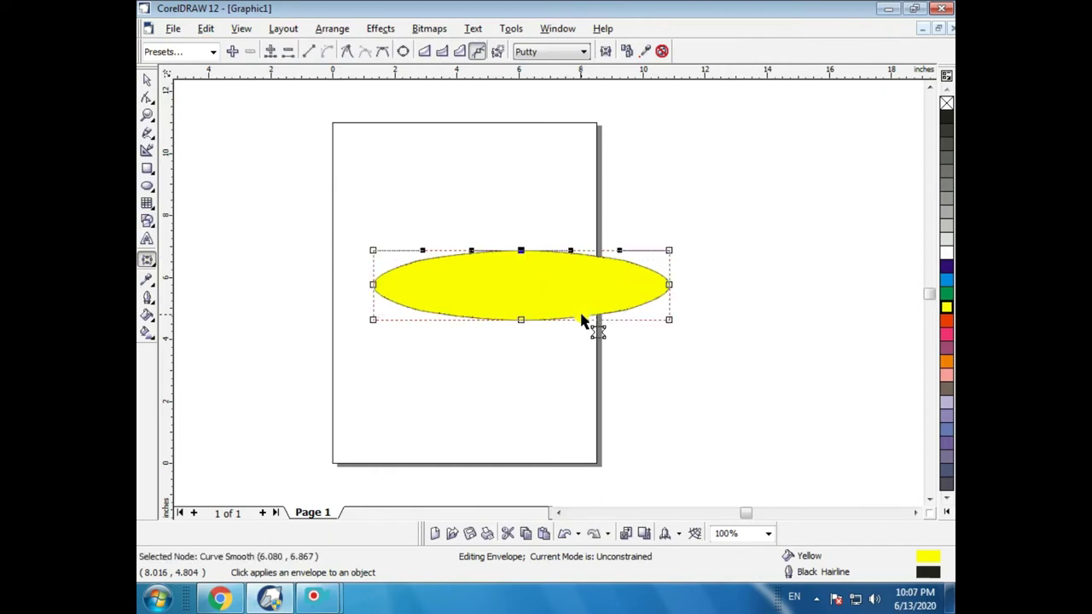
pyautogui.hotkey('ctrl', 'z')
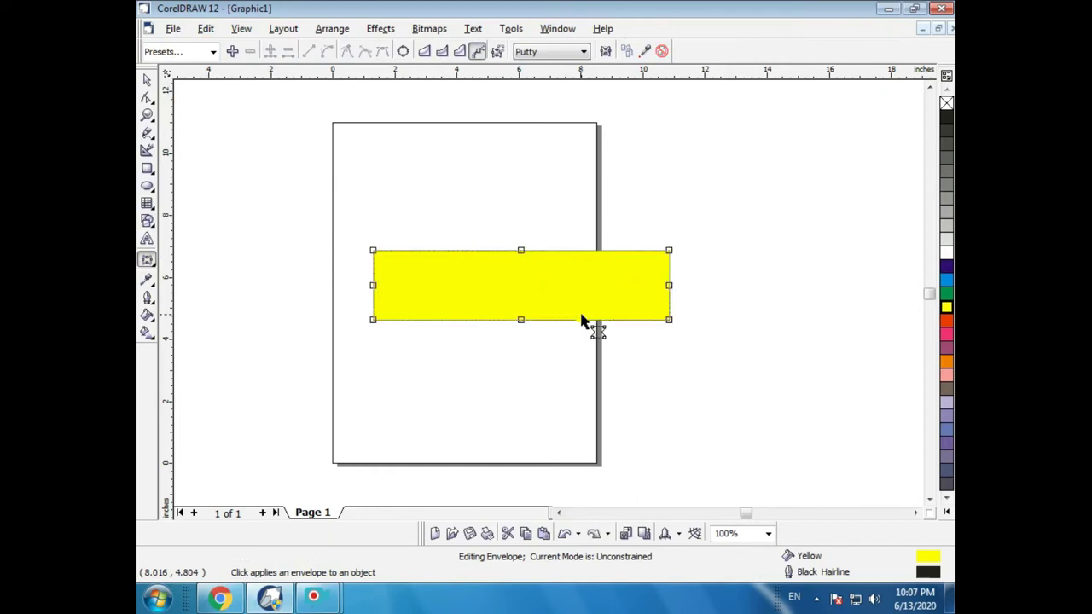
pyautogui.click(418, 170)
pyautogui.click(371, 77)
# Step: Try to bend the rectangle's top envelope edge upward between its left corner and middle node, and undo the bend
pyautogui.click(419, 251)
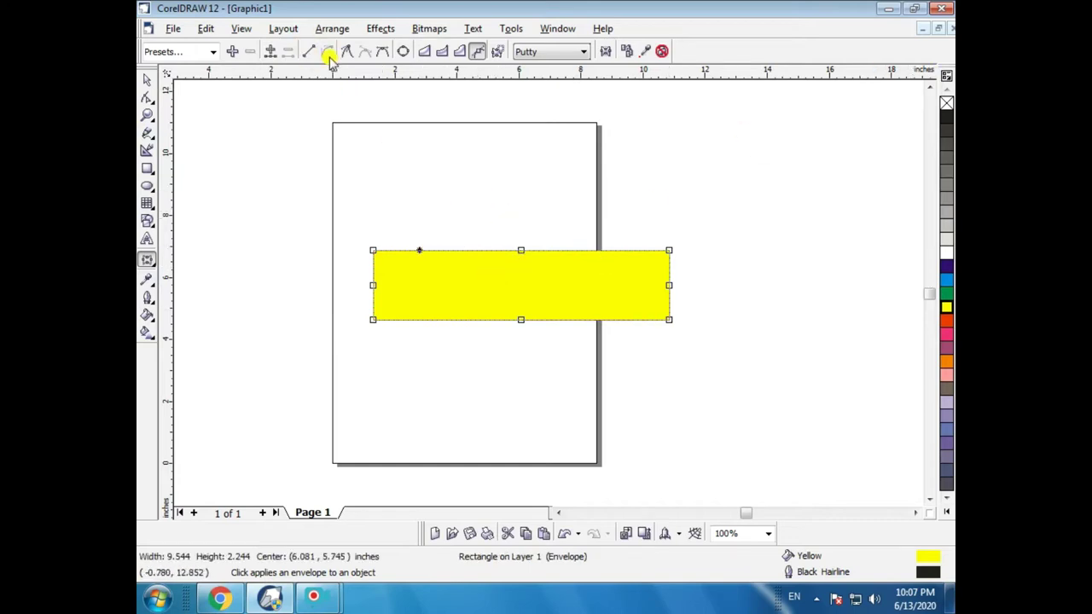
pyautogui.click(456, 134)
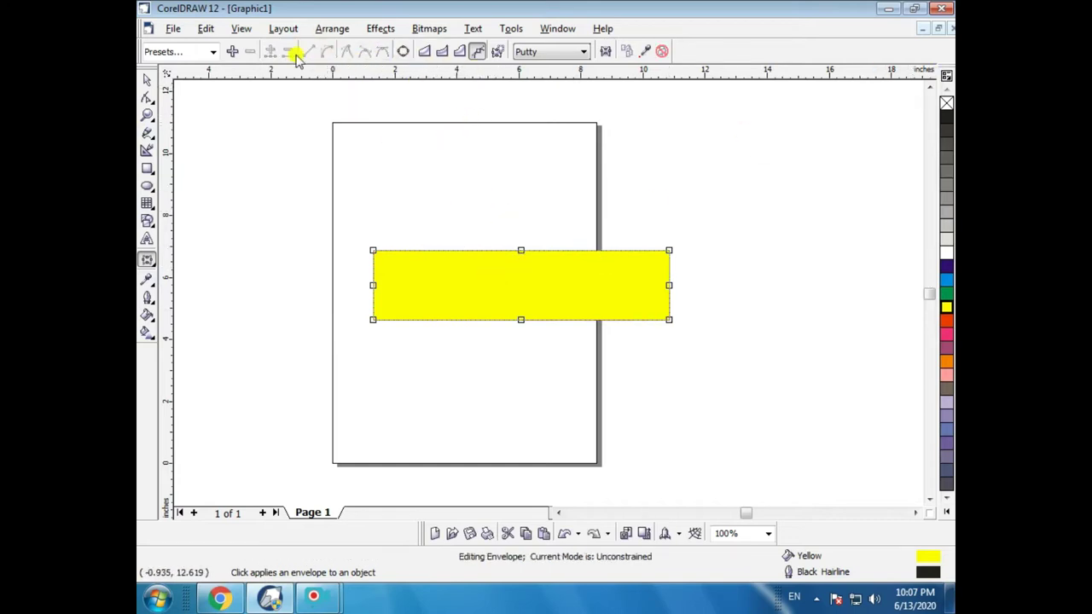
pyautogui.click(412, 249)
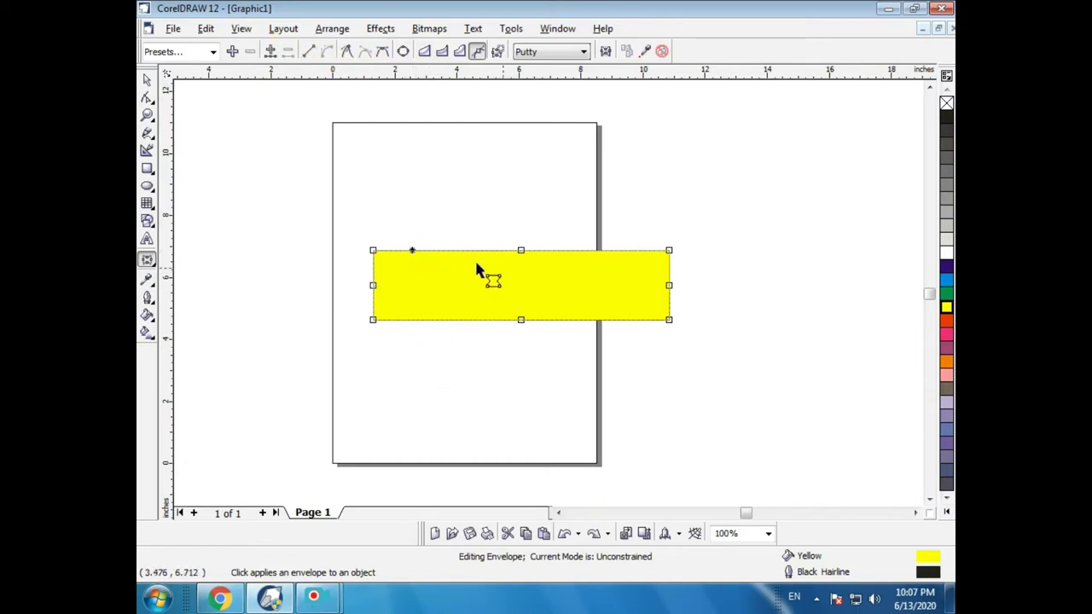
pyautogui.click(313, 53)
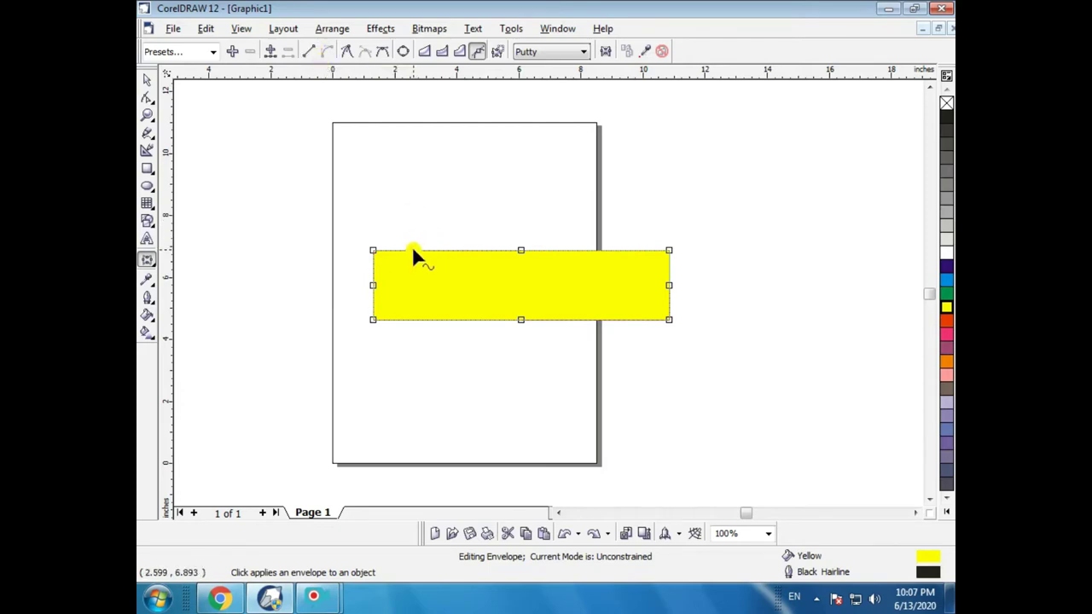
pyautogui.moveTo(412, 247); pyautogui.dragTo(419, 225)
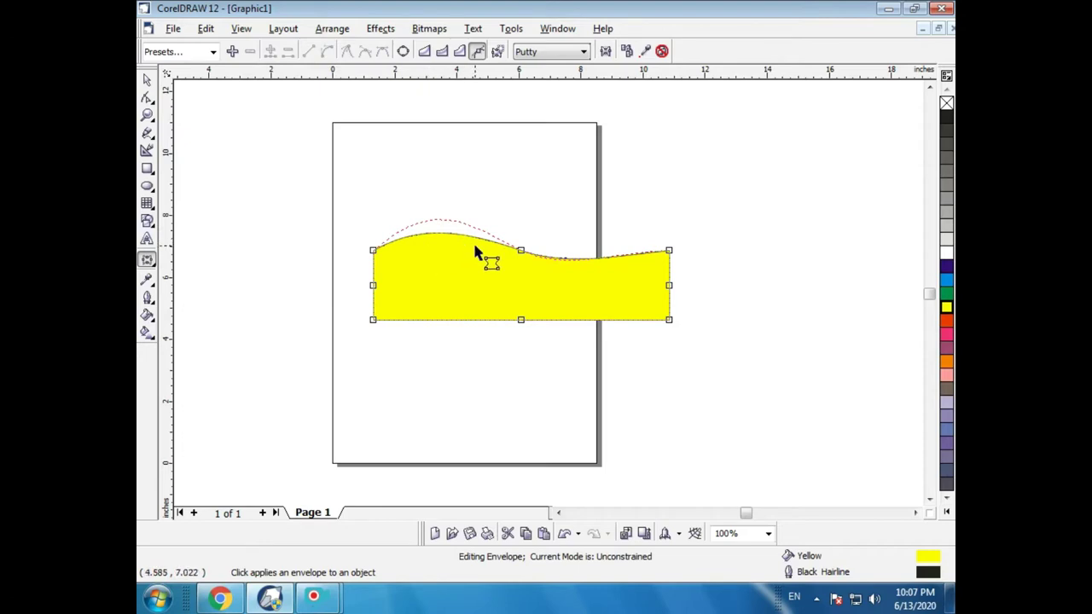
pyautogui.hotkey('ctrl', 'z')
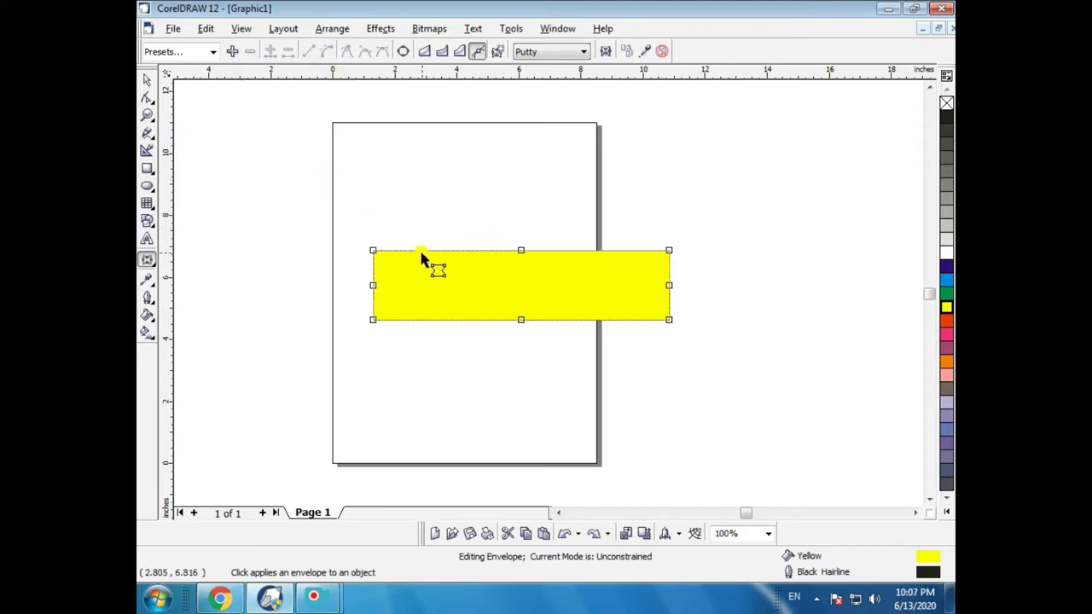
# Step: Make the envelope's top-middle node a cusp
pyautogui.click(437, 250)
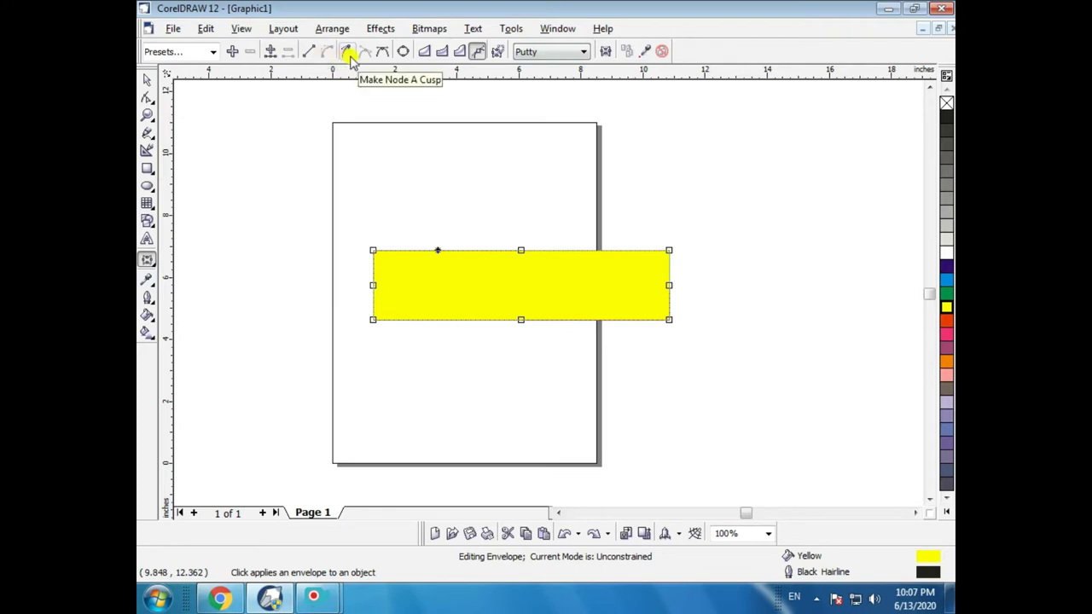
pyautogui.click(406, 52)
pyautogui.click(348, 51)
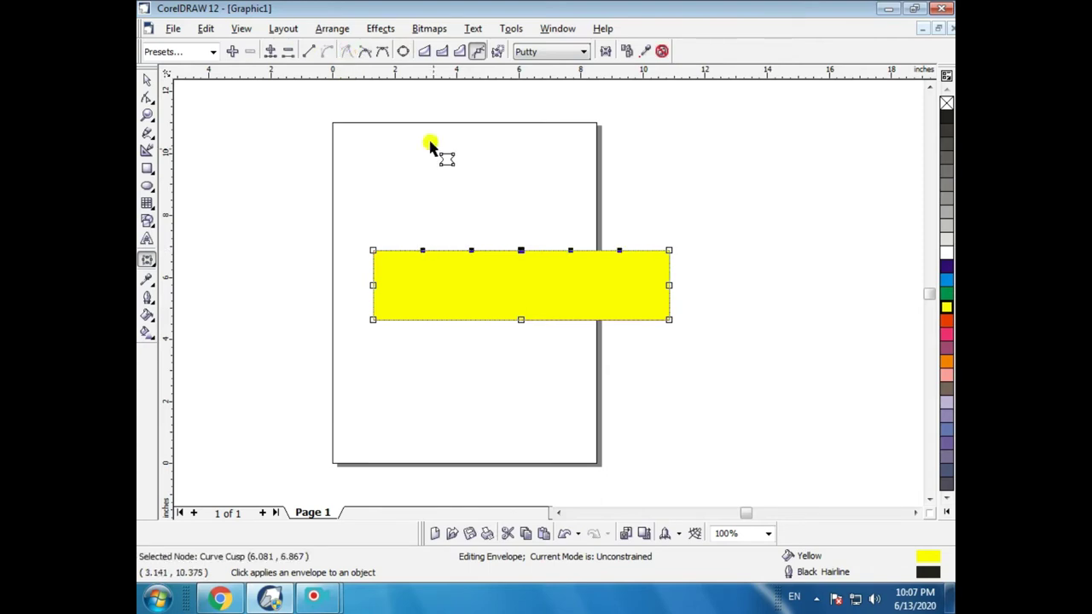
# Step: Bulge the envelope by pulling its top-middle node up about 2.2 inches and a cusped bottom-middle node down about 2.6 inches
pyautogui.moveTo(520, 250); pyautogui.dragTo(527, 182)
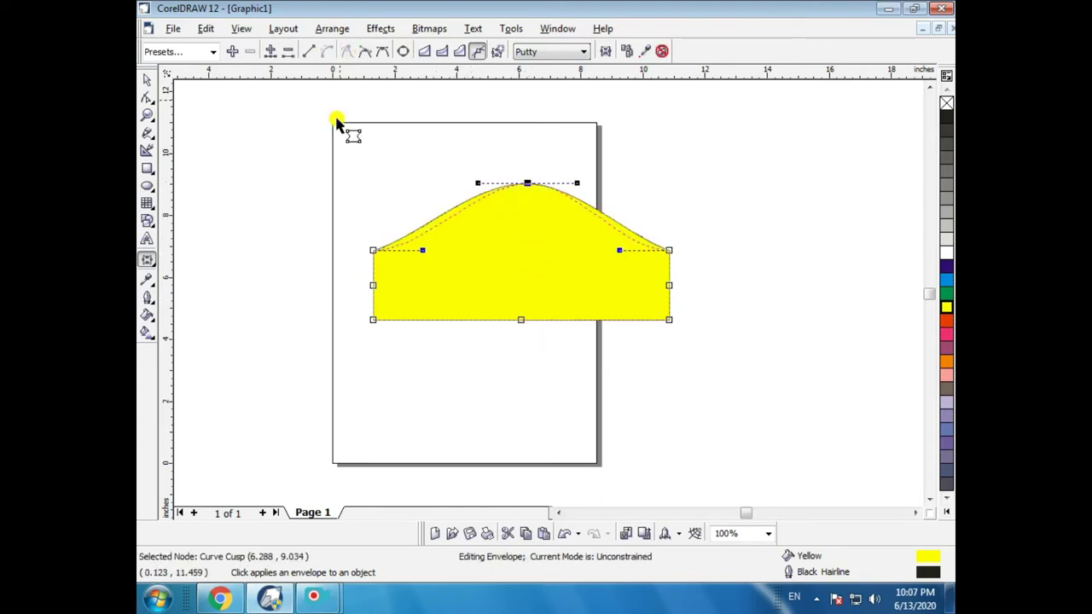
pyautogui.click(547, 322)
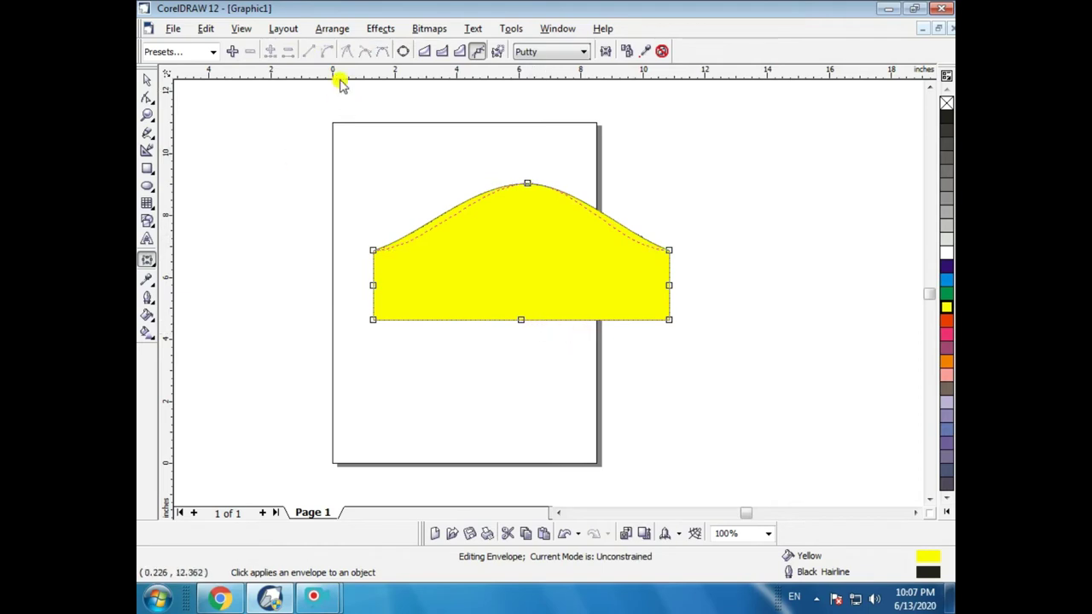
pyautogui.click(580, 321)
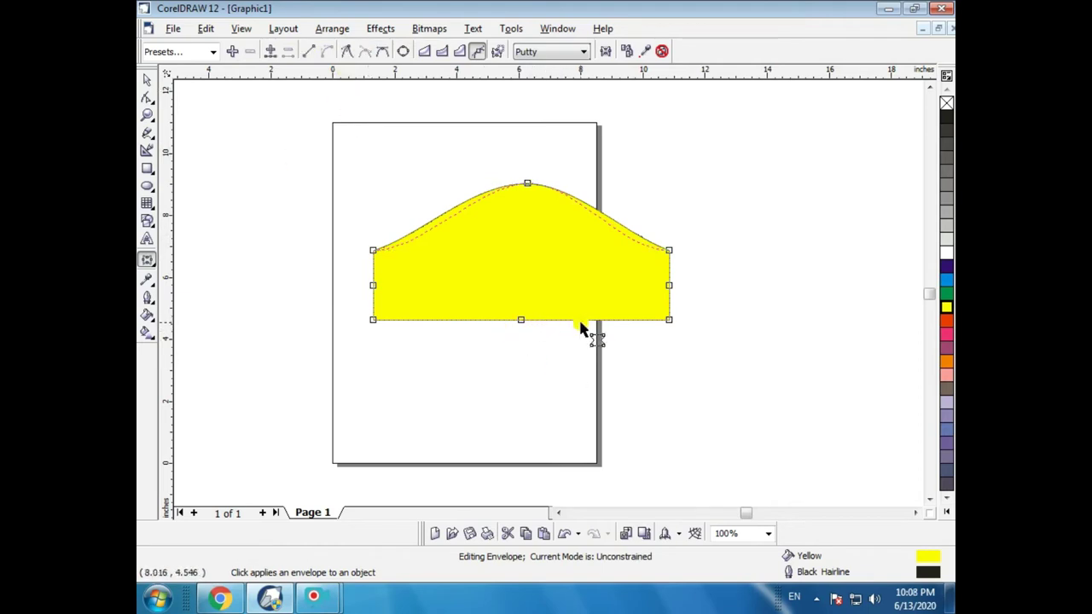
pyautogui.click(350, 55)
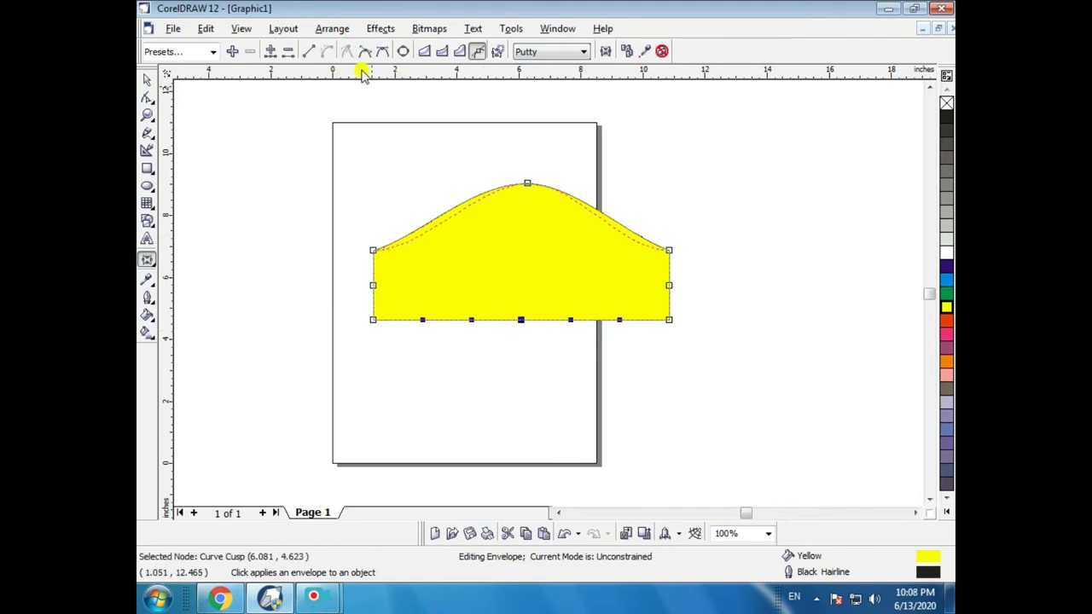
pyautogui.click(522, 322)
pyautogui.moveTo(522, 321); pyautogui.dragTo(521, 400)
pyautogui.click(147, 80)
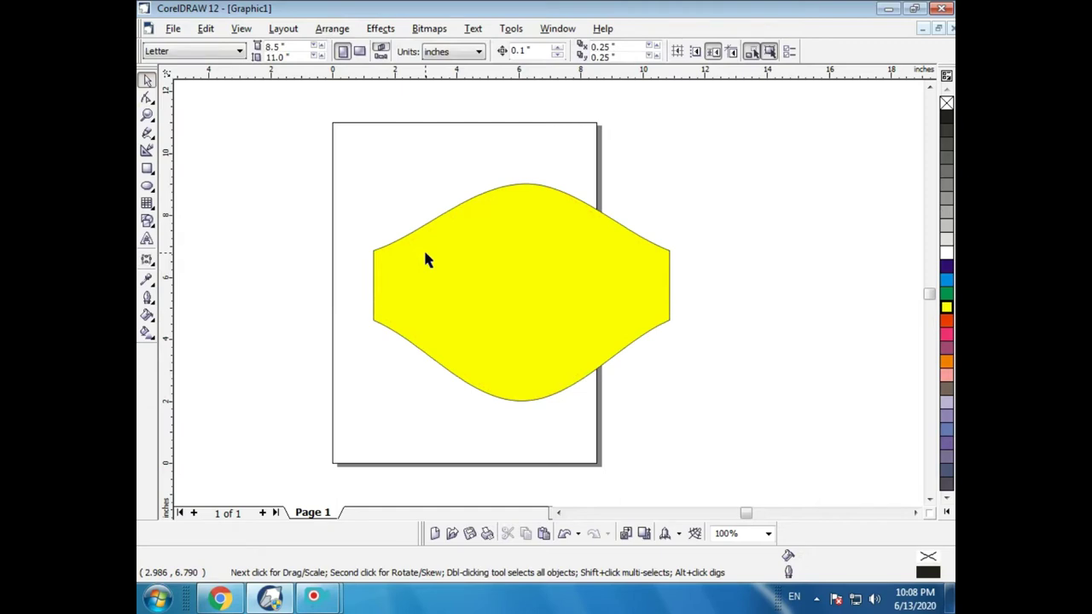
pyautogui.press('space')
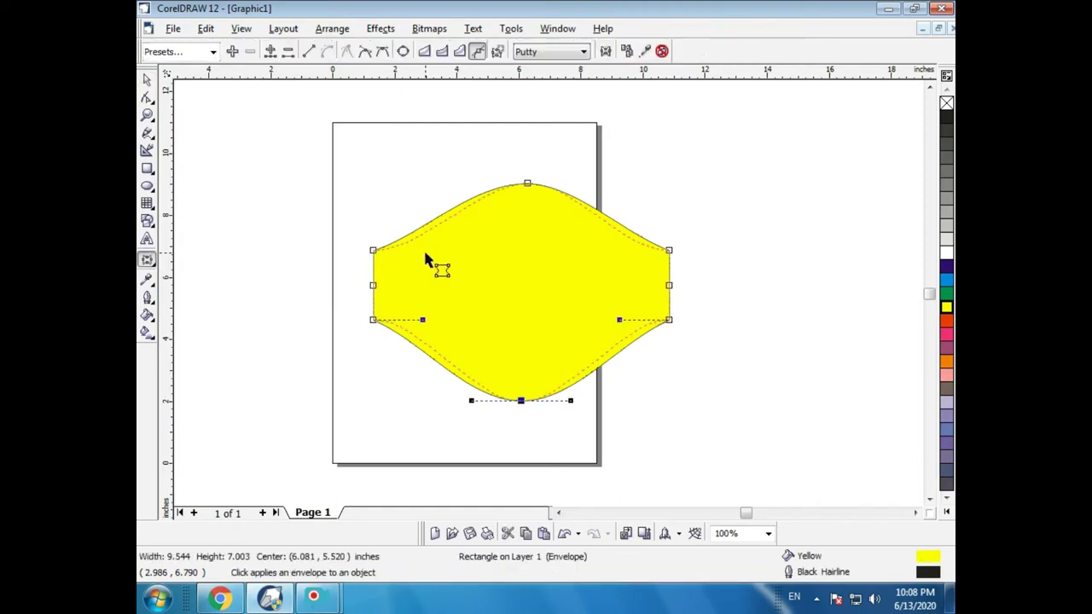
pyautogui.click(522, 141)
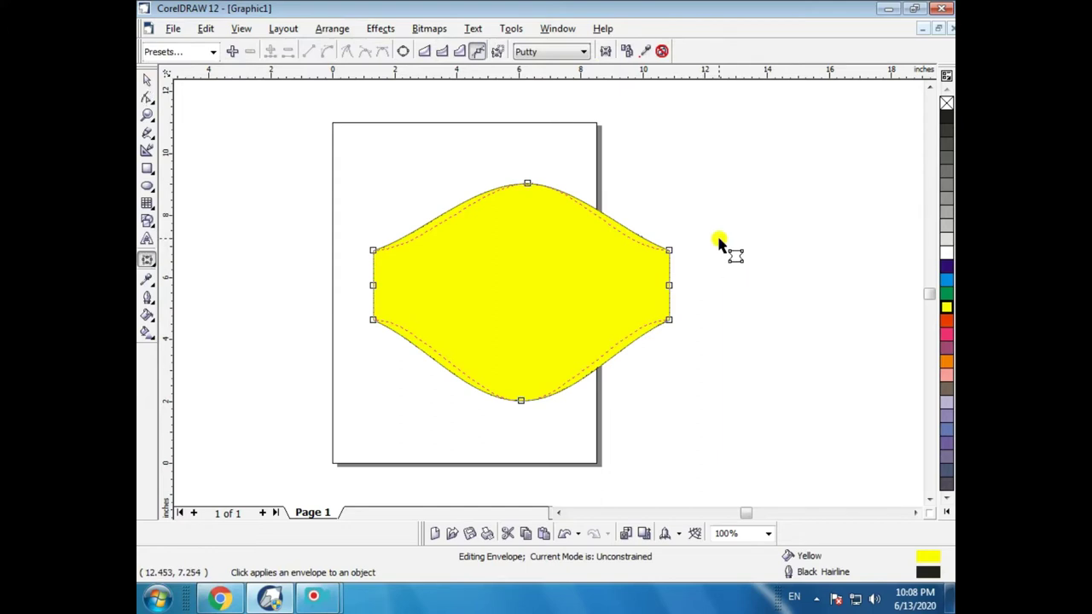
# Step: Undo the bottom-middle node's move and cusp change, and the top-middle node's move
pyautogui.hotkey('ctrl', 'z')
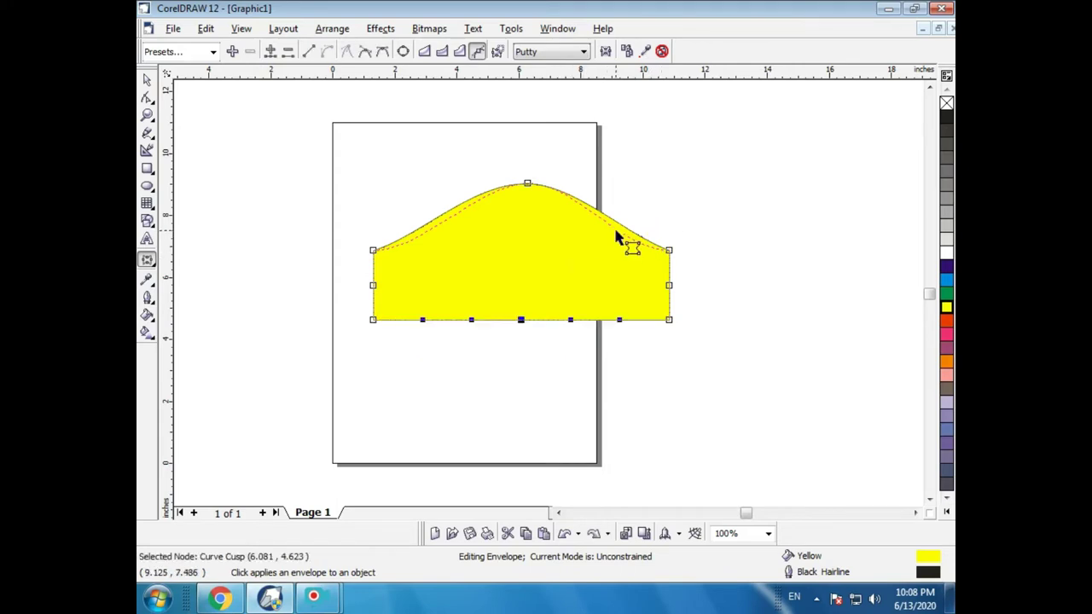
pyautogui.hotkey('ctrl', 'z')
pyautogui.hotkey('ctrl', 'z')
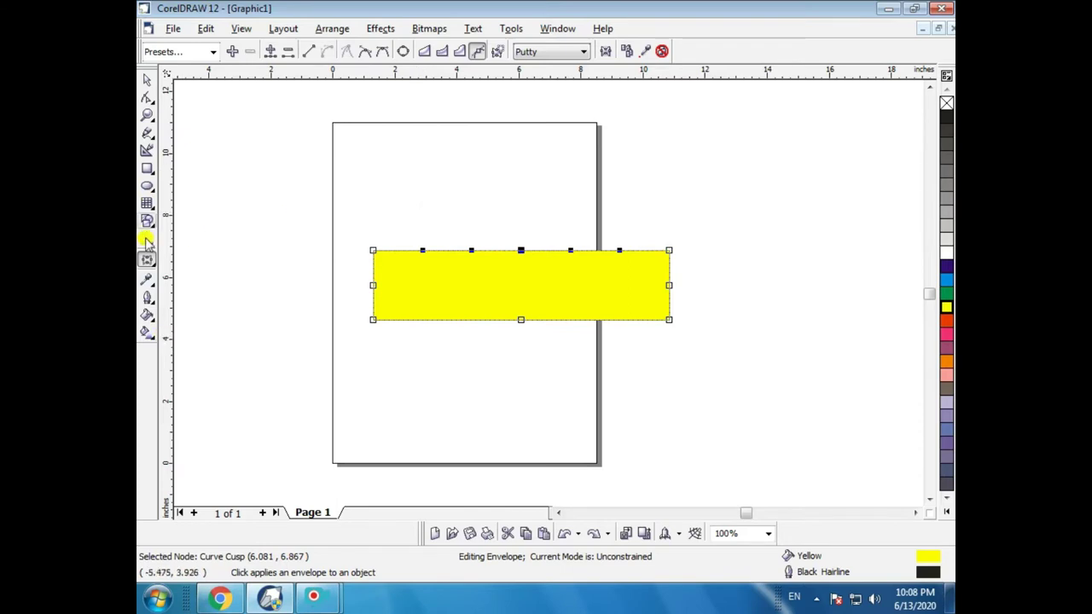
# Step: Make the lower-left corner node of the rectangle's envelope smooth and deselect the shape
pyautogui.click(466, 315)
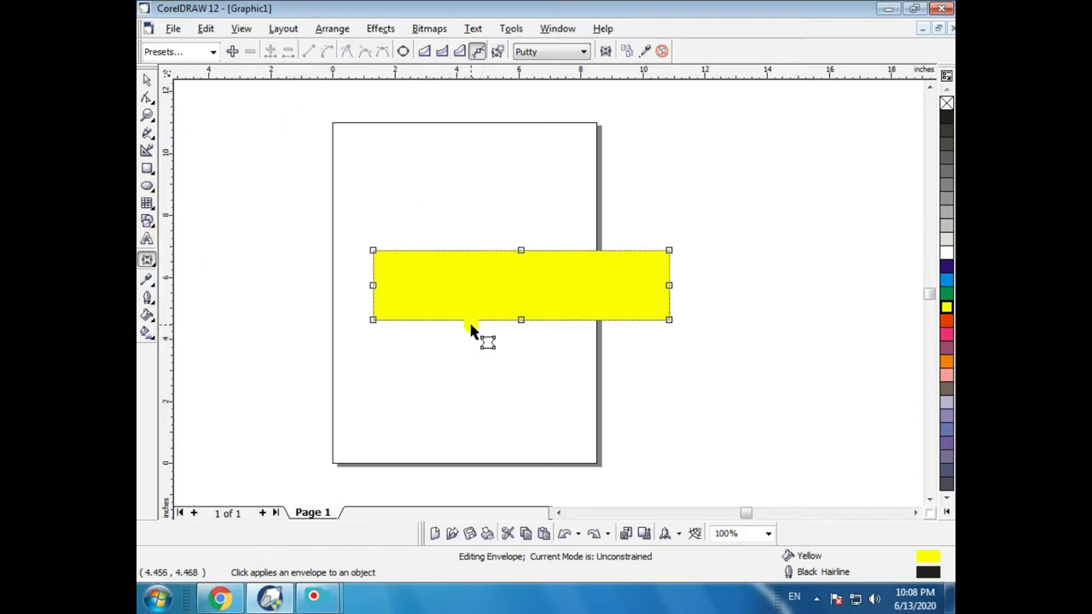
pyautogui.click(386, 322)
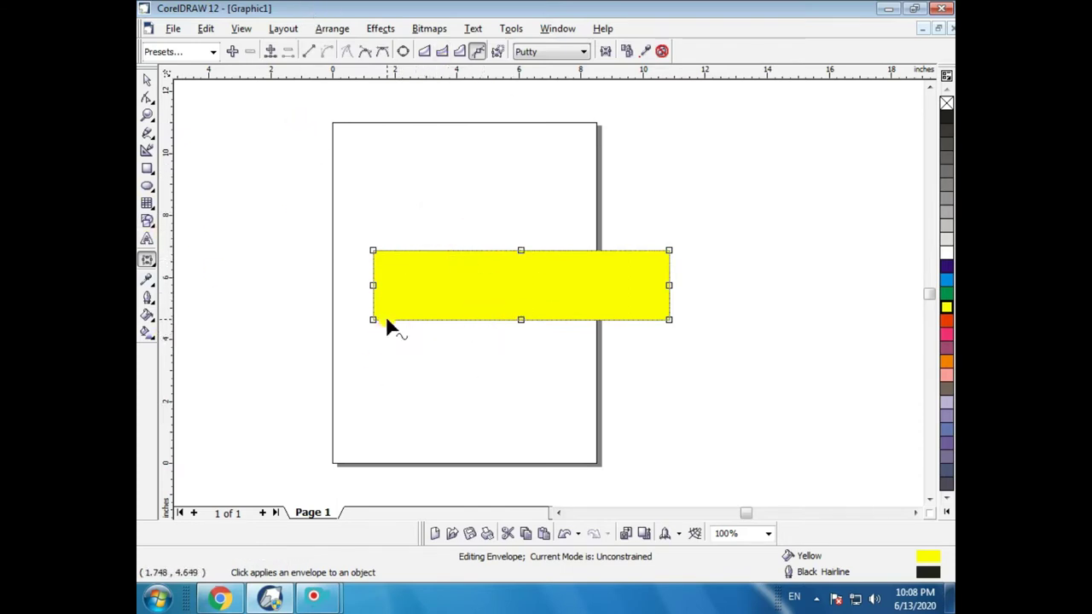
pyautogui.click(369, 53)
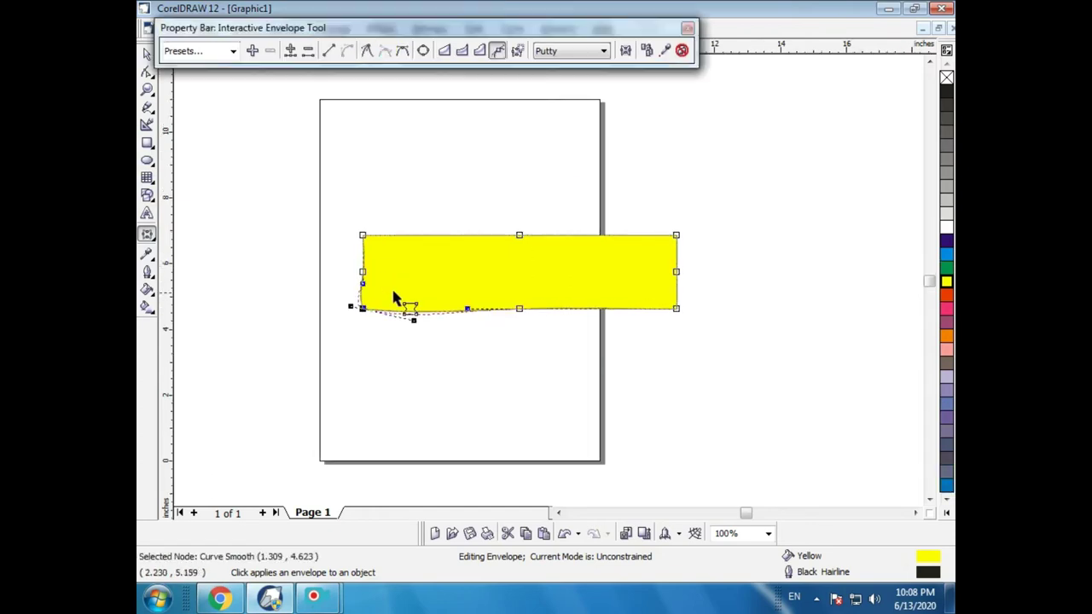
pyautogui.doubleClick(427, 27)
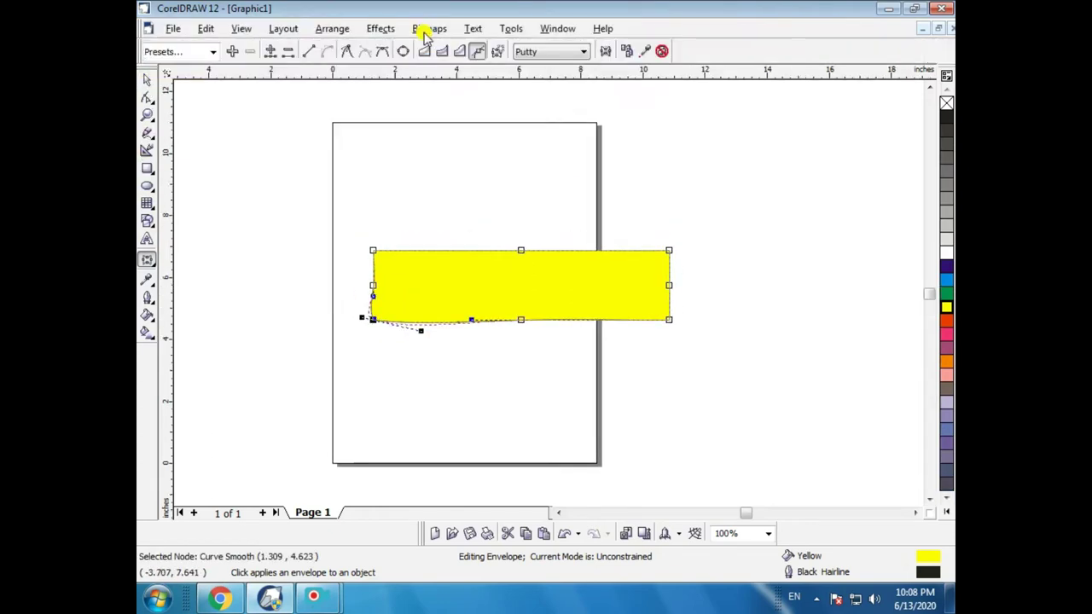
pyautogui.click(146, 79)
pyautogui.click(211, 203)
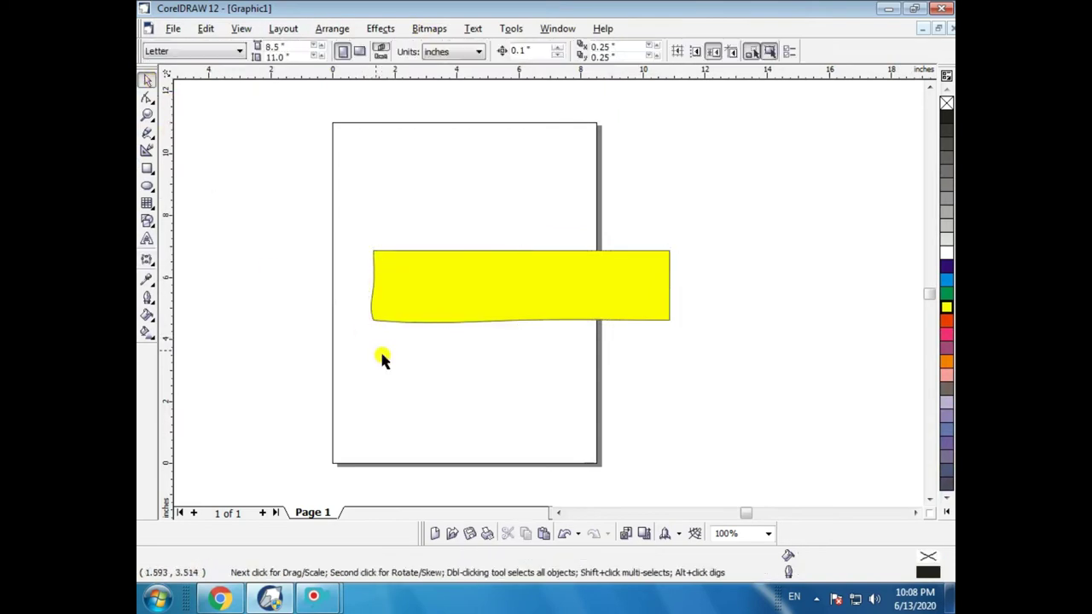
# Step: Undo the lower-left corner's smoothing and try to make a point on the envelope's lower edge, between corner and middle node, smooth
pyautogui.click(375, 309)
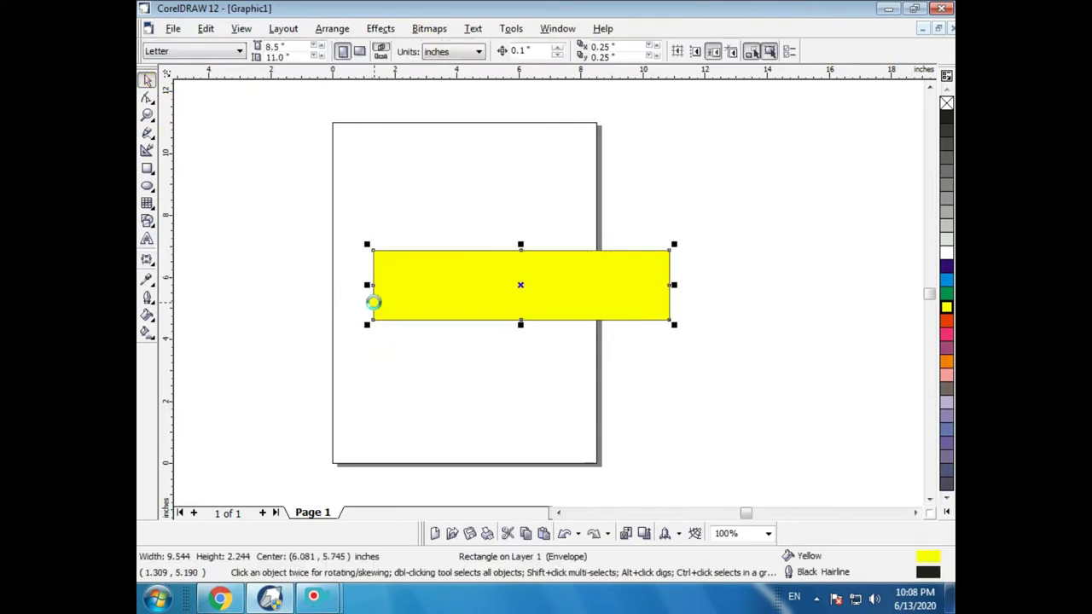
pyautogui.click(147, 259)
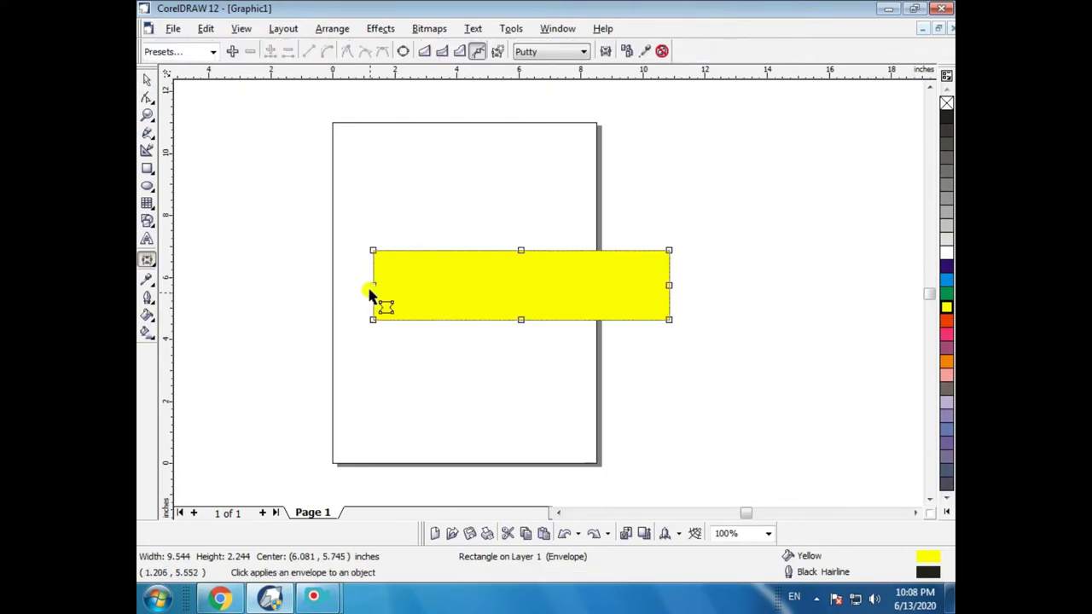
pyautogui.click(445, 320)
pyautogui.click(365, 51)
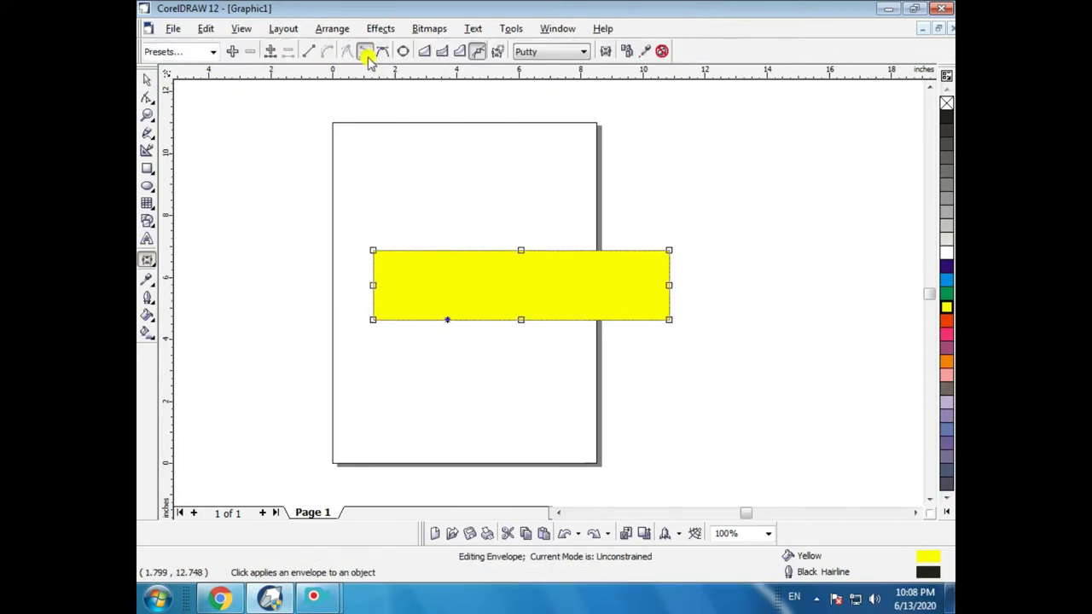
pyautogui.click(460, 350)
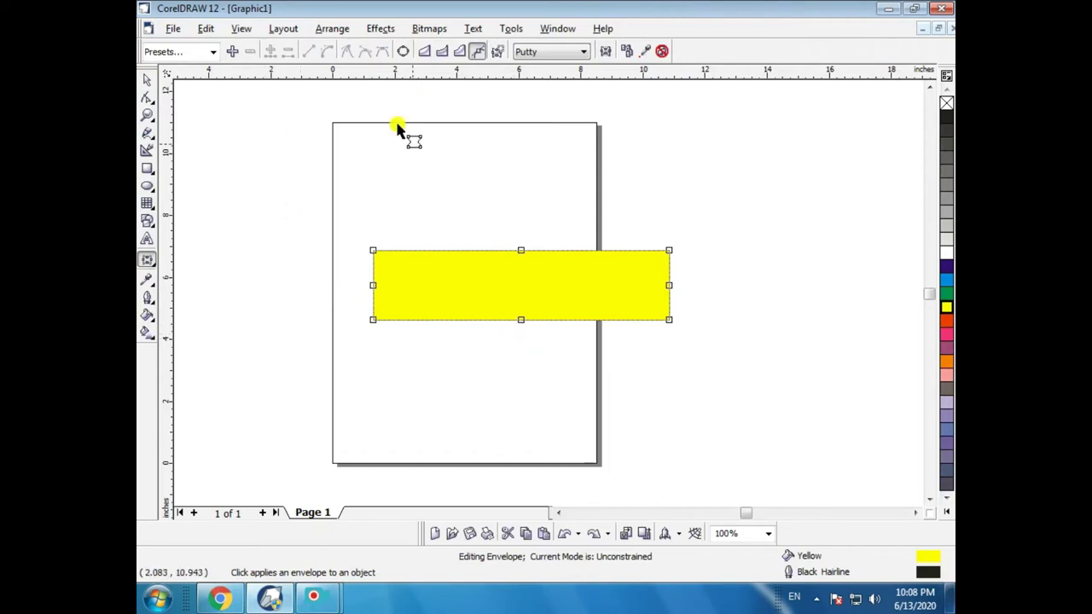
# Step: Make the envelope's upper-right corner node symmetrical and undo the change
pyautogui.click(568, 249)
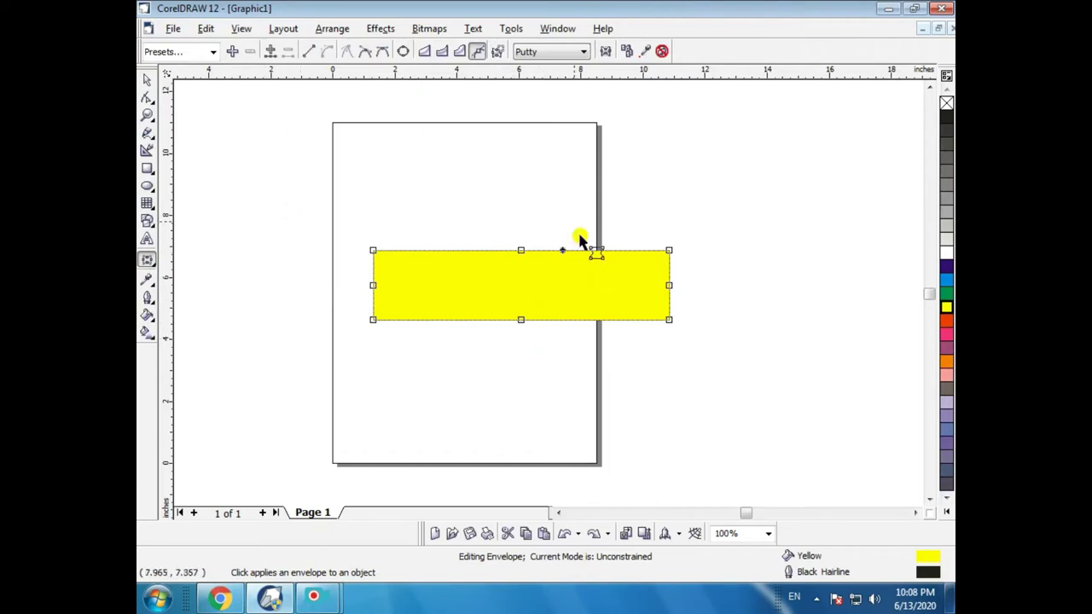
pyautogui.click(383, 51)
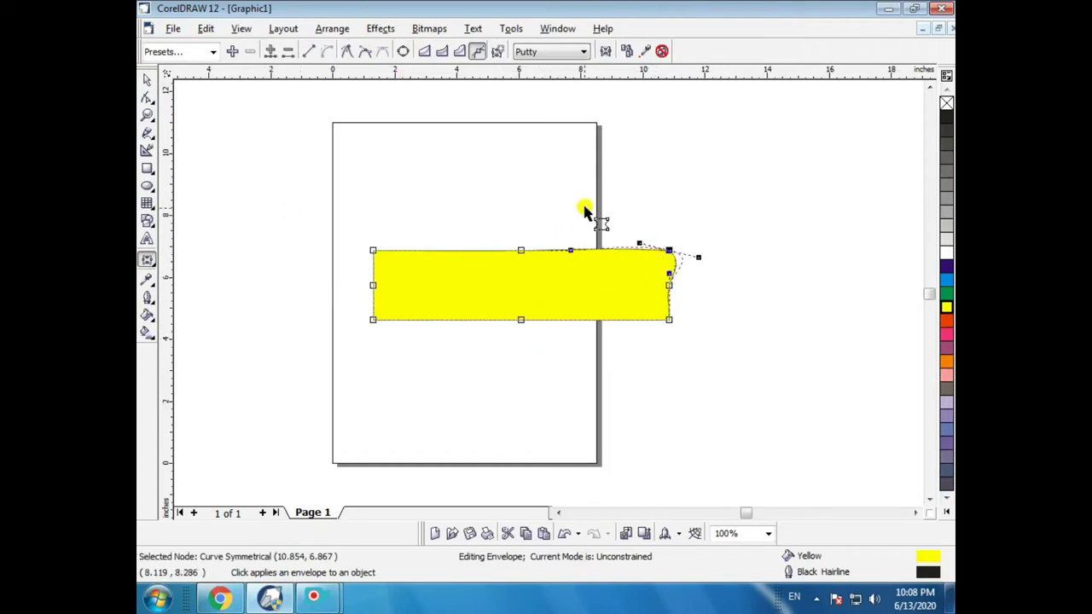
pyautogui.hotkey('ctrl', 'z')
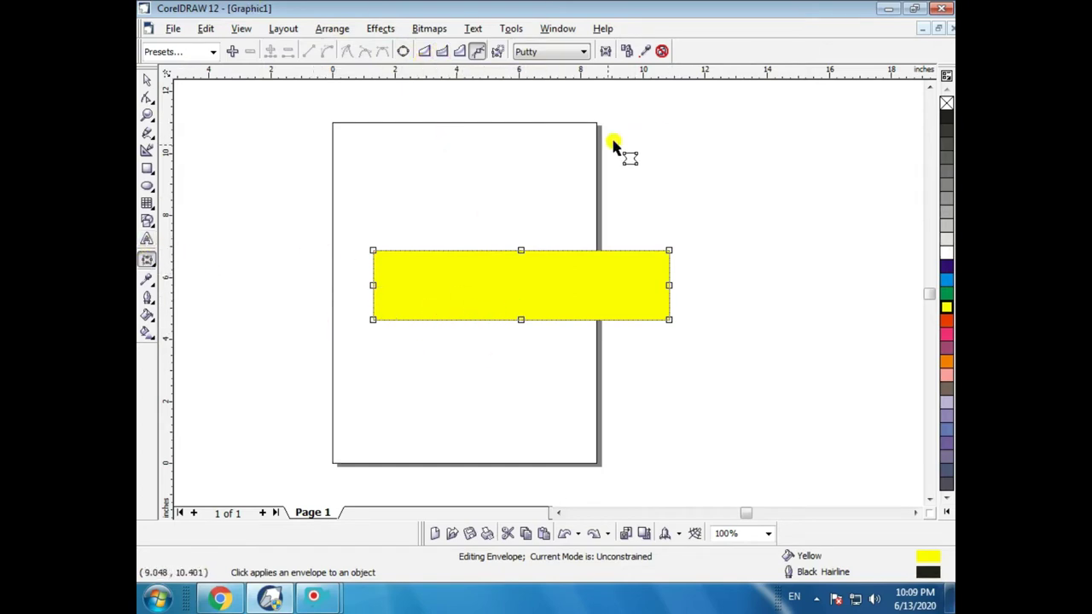
# Step: Switch the envelope to Straight Line mode and pull the top-middle node up and the bottom-middle node down about 2.3 inches each
pyautogui.click(424, 51)
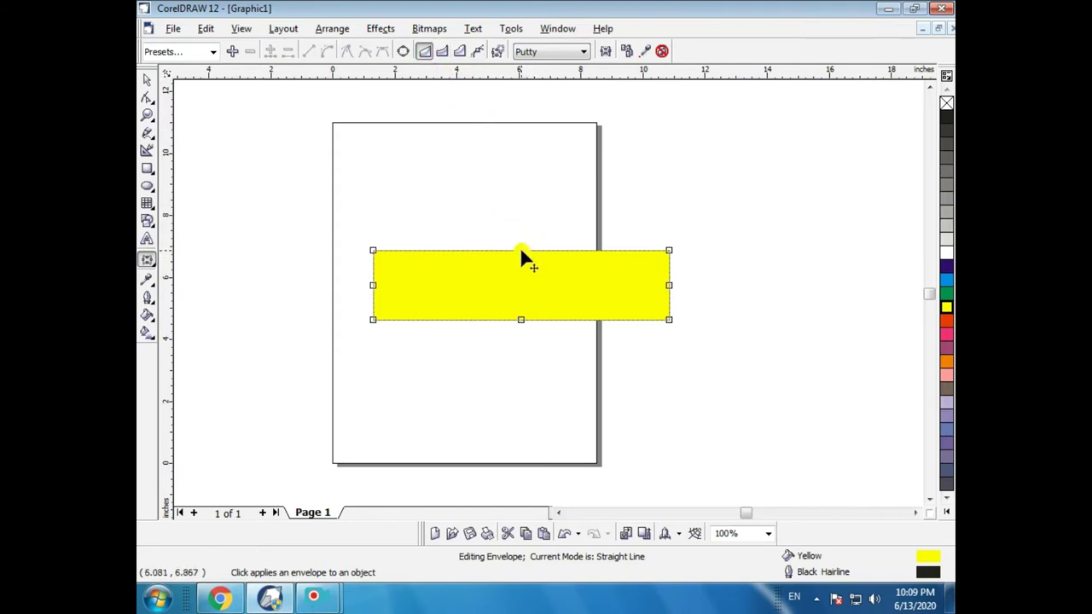
pyautogui.moveTo(521, 251); pyautogui.dragTo(523, 173)
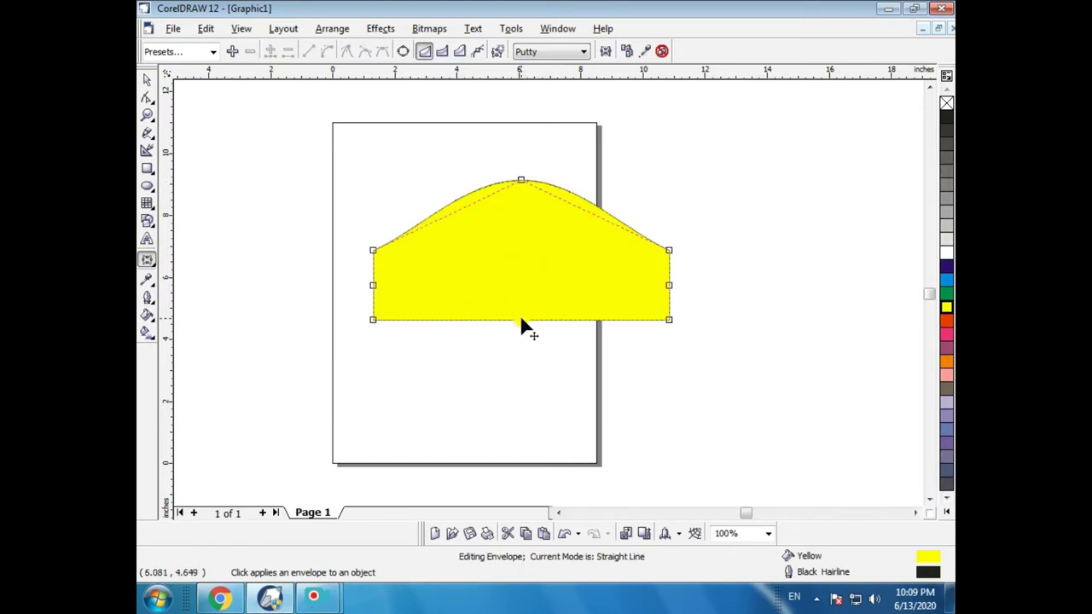
pyautogui.moveTo(521, 321); pyautogui.dragTo(521, 391)
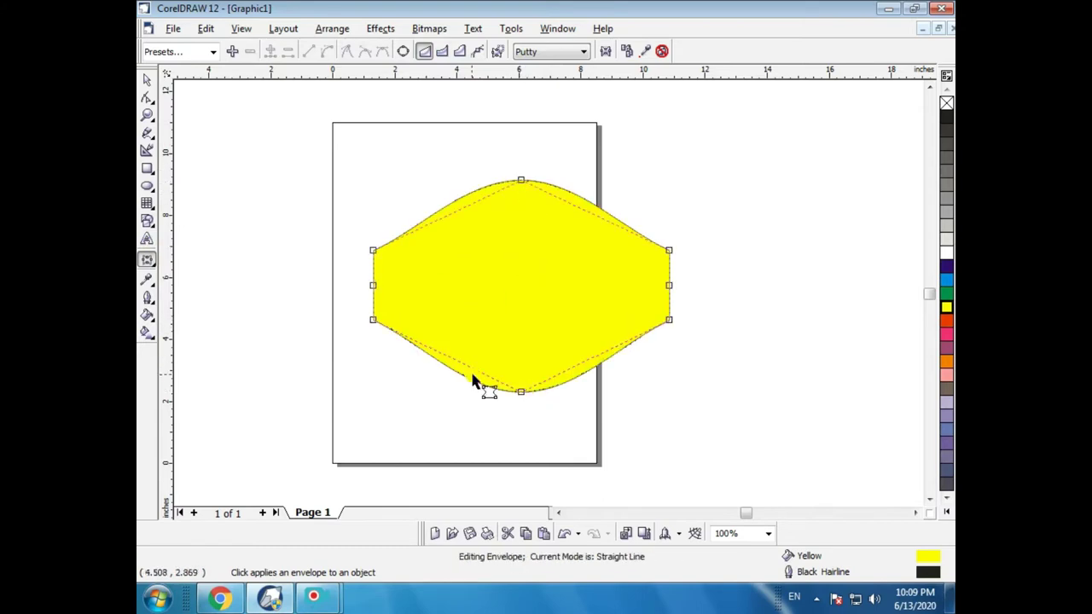
# Step: Pull the envelope's left-middle and right-middle nodes inward about 4 inches each and deselect the shape
pyautogui.moveTo(373, 285); pyautogui.dragTo(374, 286)
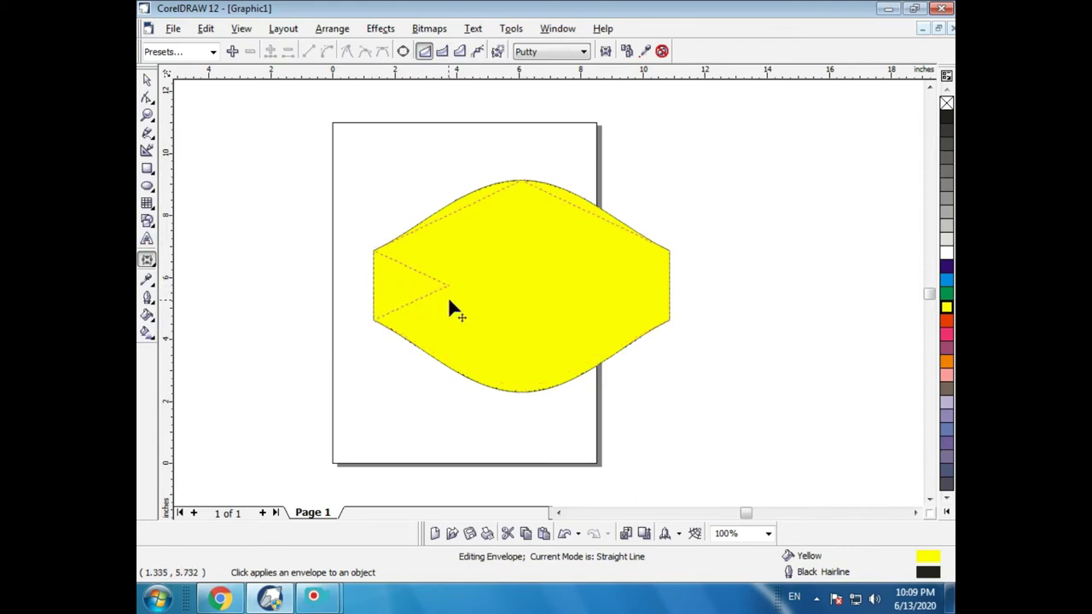
pyautogui.moveTo(449, 300); pyautogui.dragTo(495, 285)
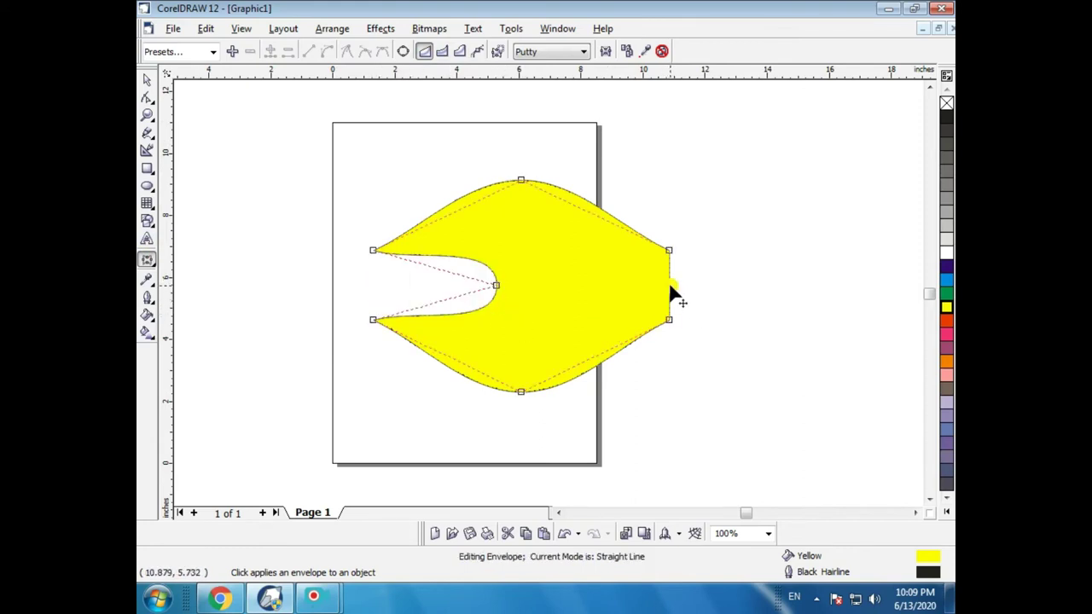
pyautogui.moveTo(670, 290); pyautogui.dragTo(542, 286)
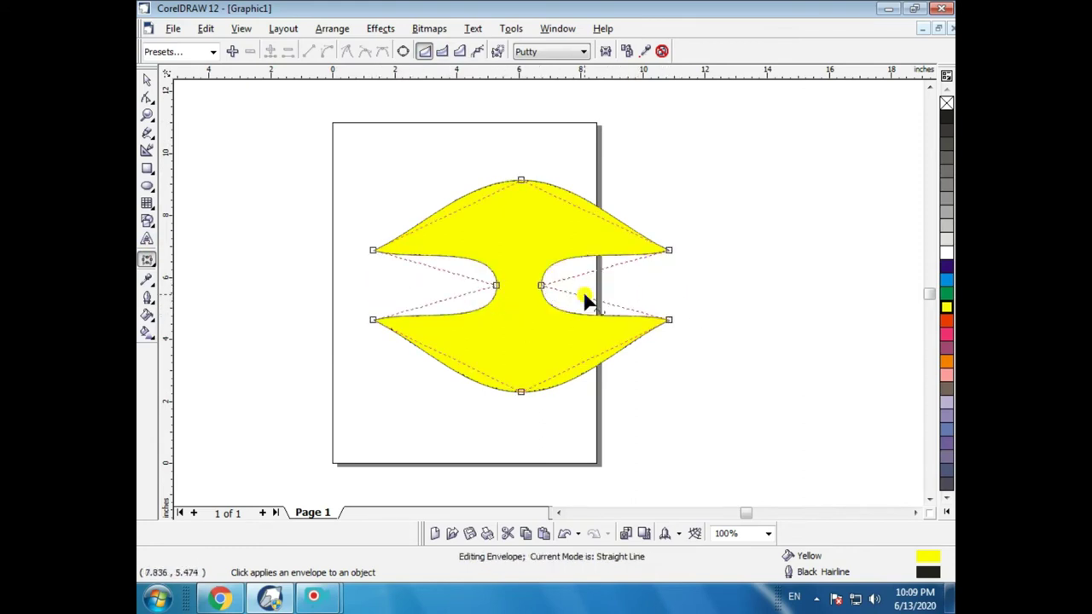
pyautogui.click(147, 80)
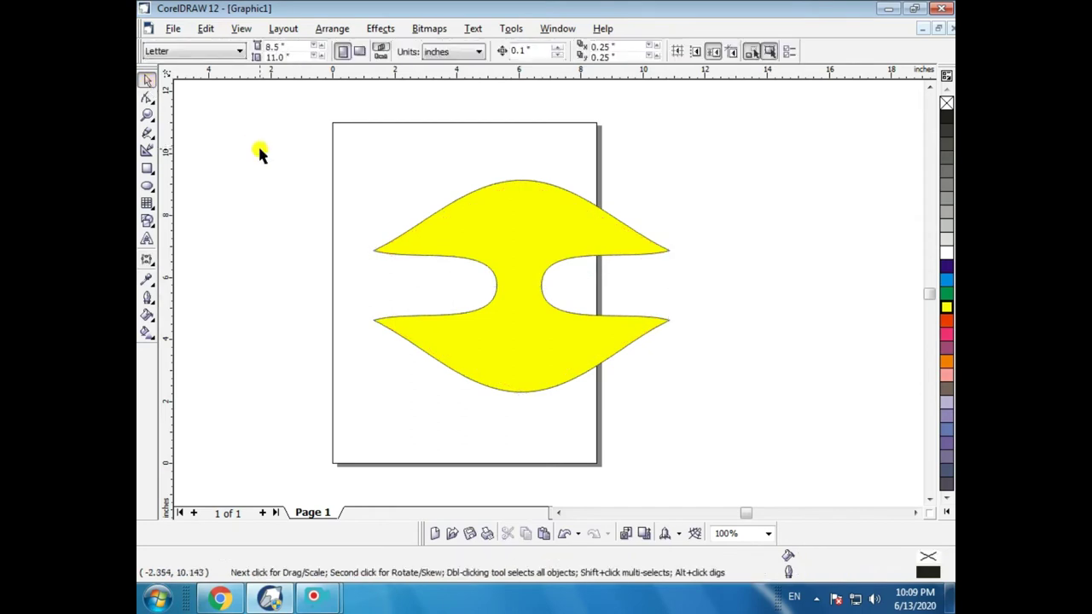
# Step: Undo the four straight-line moves of the envelope's middle nodes
pyautogui.hotkey('ctrl', 'z')
pyautogui.hotkey('ctrl', 'z')
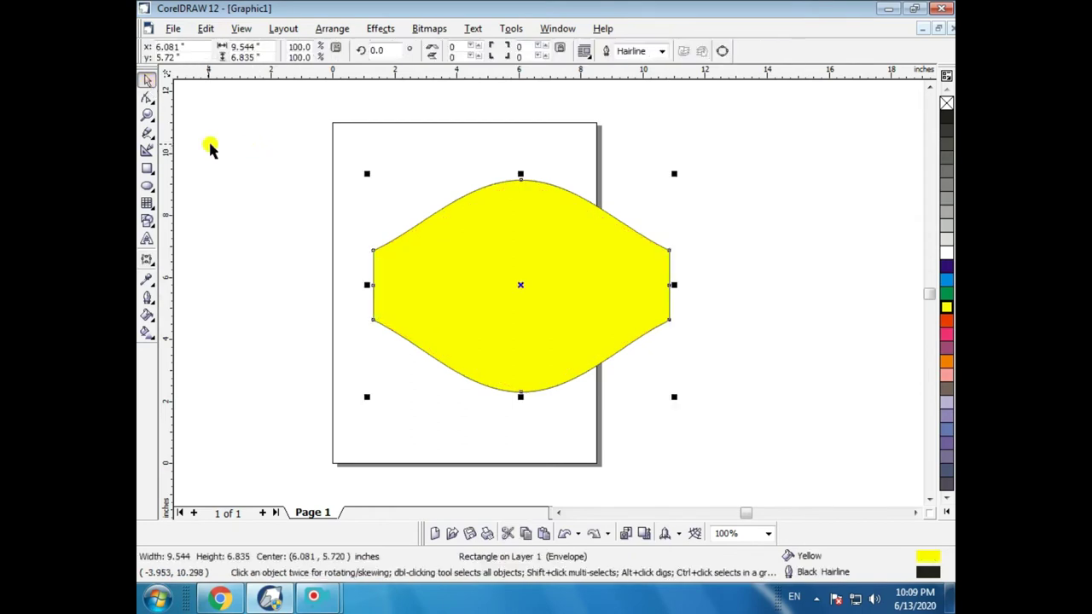
pyautogui.hotkey('ctrl', 'z')
pyautogui.hotkey('ctrl', 'z')
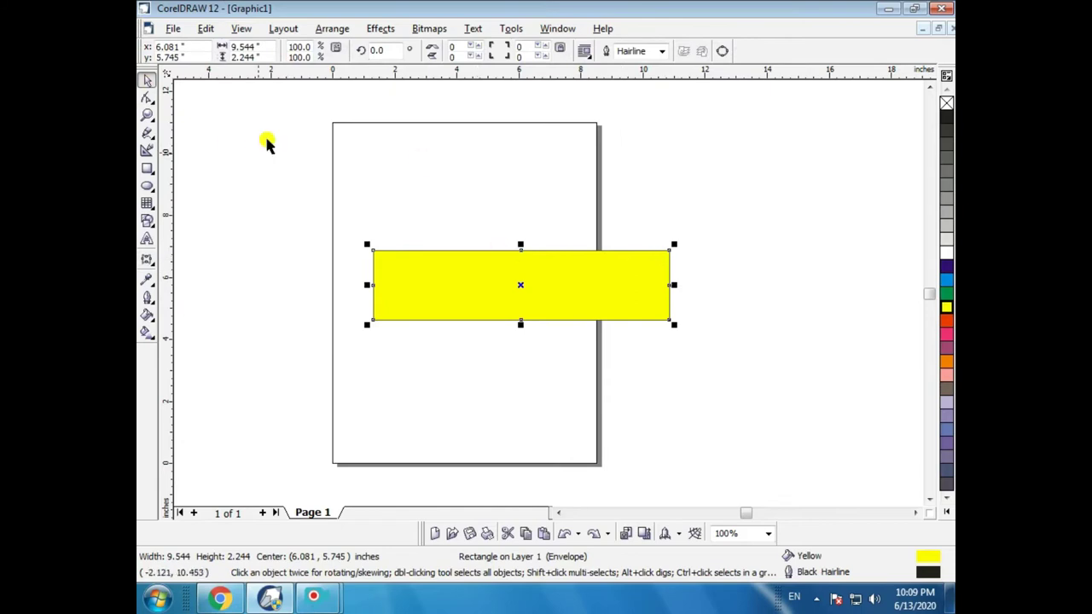
# Step: Pull the envelope's top-middle node up about 1 inch, try moving the bottom-middle node sideways, and undo the edits
pyautogui.click(147, 259)
pyautogui.moveTo(519, 249); pyautogui.dragTo(521, 219)
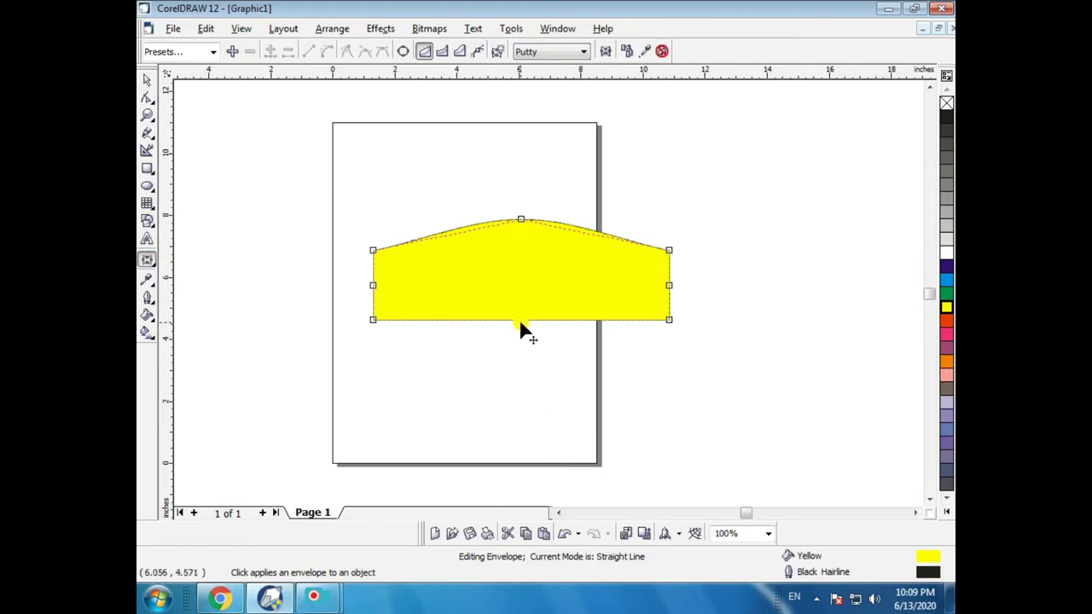
pyautogui.moveTo(520, 319); pyautogui.dragTo(582, 315)
pyautogui.hotkey('ctrl', 'z')
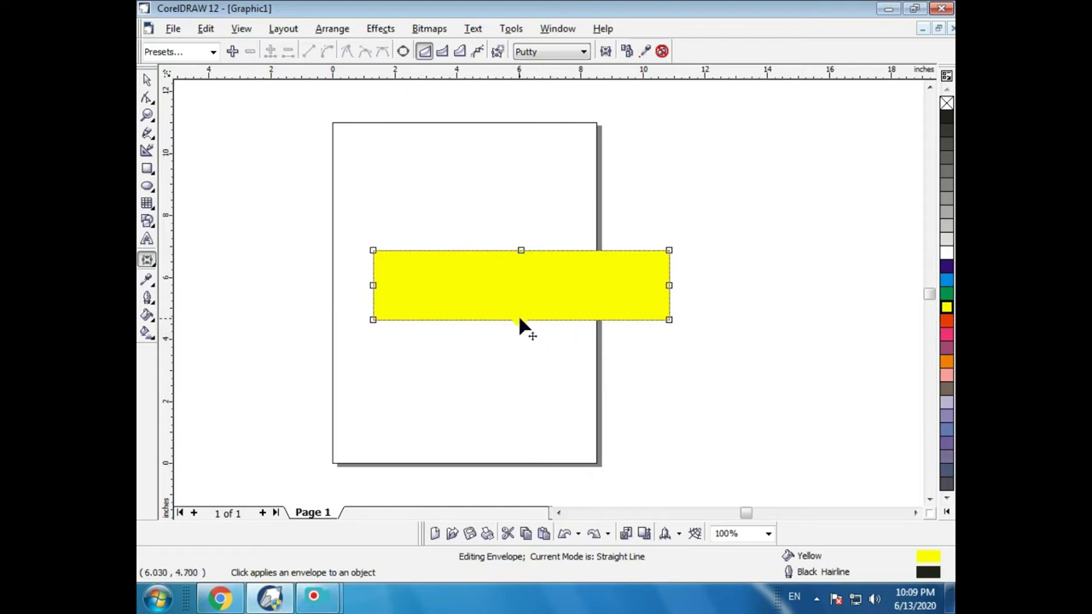
# Step: Pull the envelope's bottom-middle node down about 0.4 inch and its top-middle node up about 0.8 inch, and undo both moves
pyautogui.moveTo(519, 320); pyautogui.dragTo(521, 334)
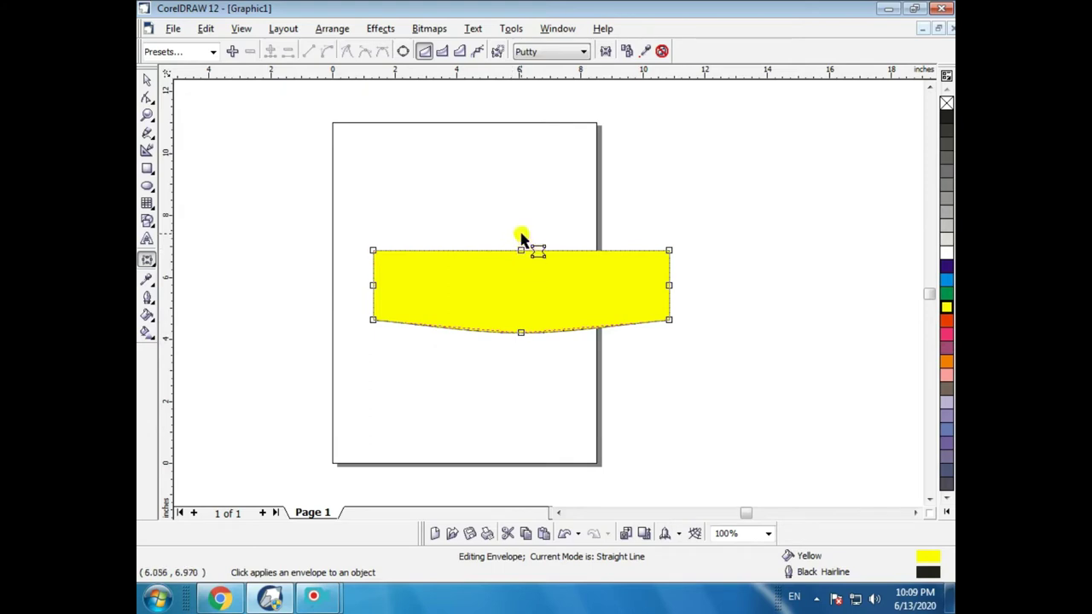
pyautogui.moveTo(519, 250); pyautogui.dragTo(520, 228)
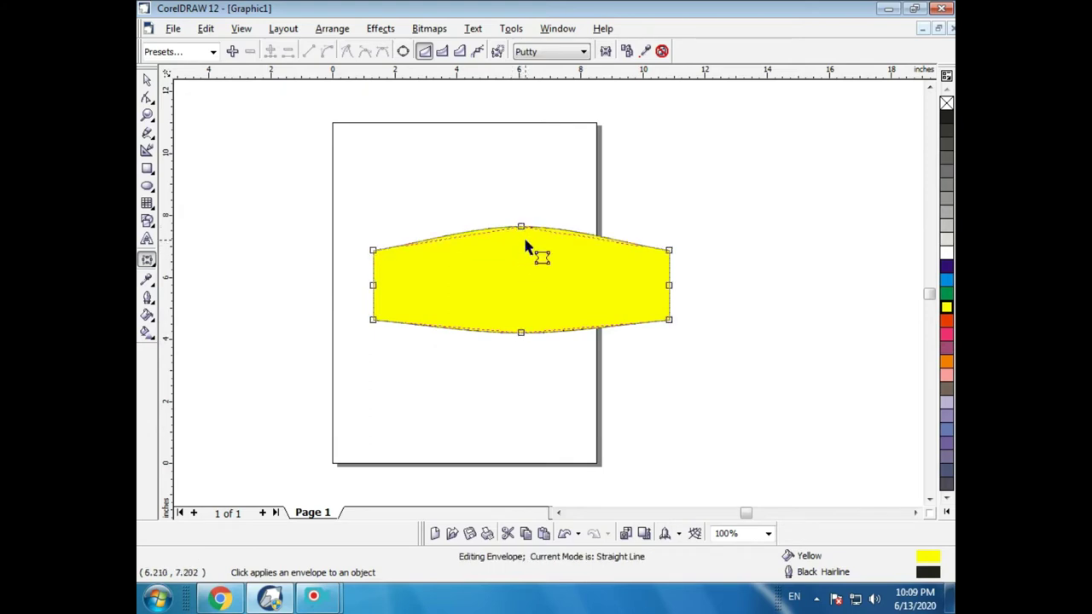
pyautogui.hotkey('ctrl', 'z')
pyautogui.hotkey('ctrl', 'z')
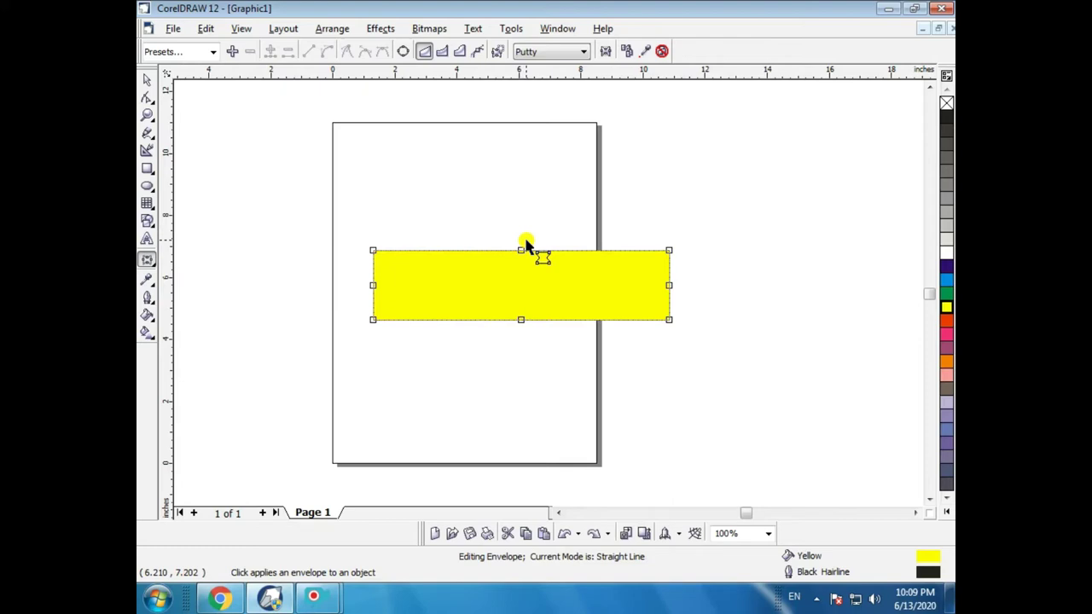
# Step: Arch the rectangle by moving the envelope's top-middle and bottom-middle nodes up together about 1.3 inches, and deselect the shape
pyautogui.moveTo(521, 253); pyautogui.dragTo(521, 210)
pyautogui.click(522, 219)
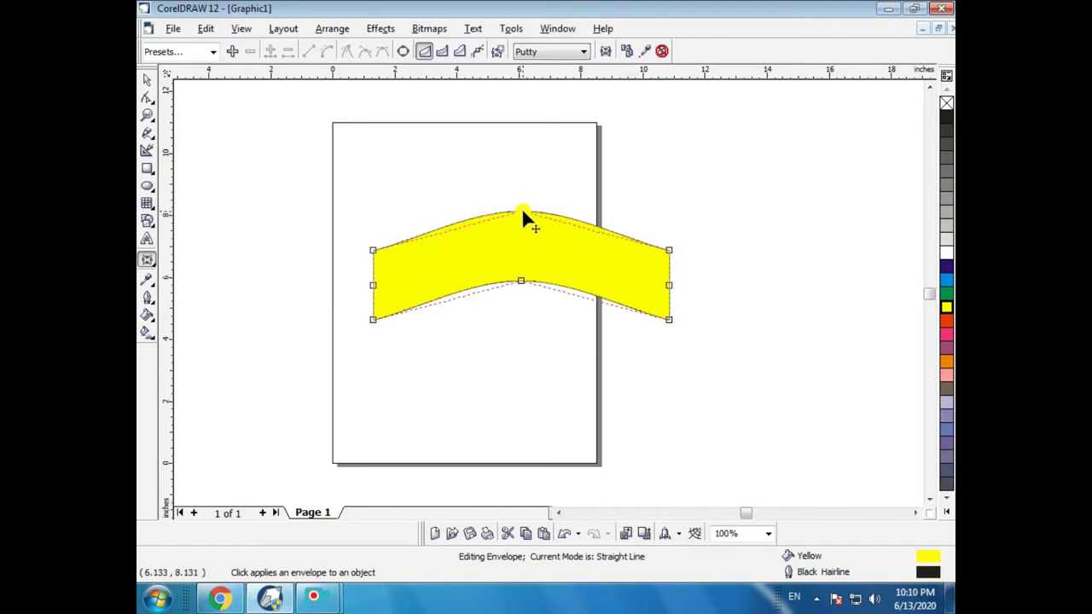
pyautogui.click(146, 80)
pyautogui.click(466, 336)
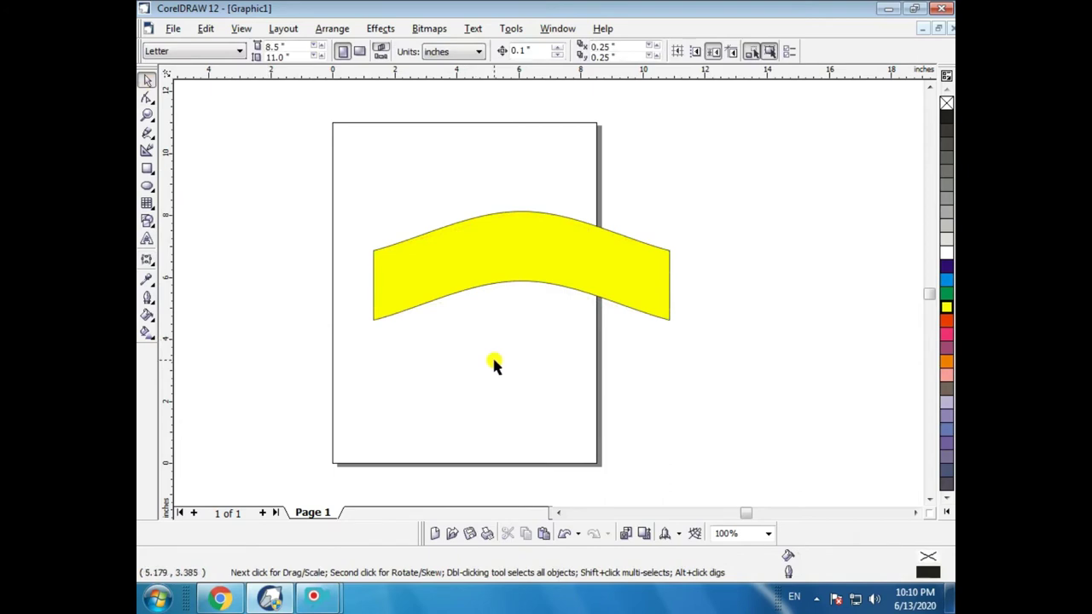
# Step: Undo the envelope's arching moves and minimize the screen recorder's control bar
pyautogui.moveTo(314, 598)
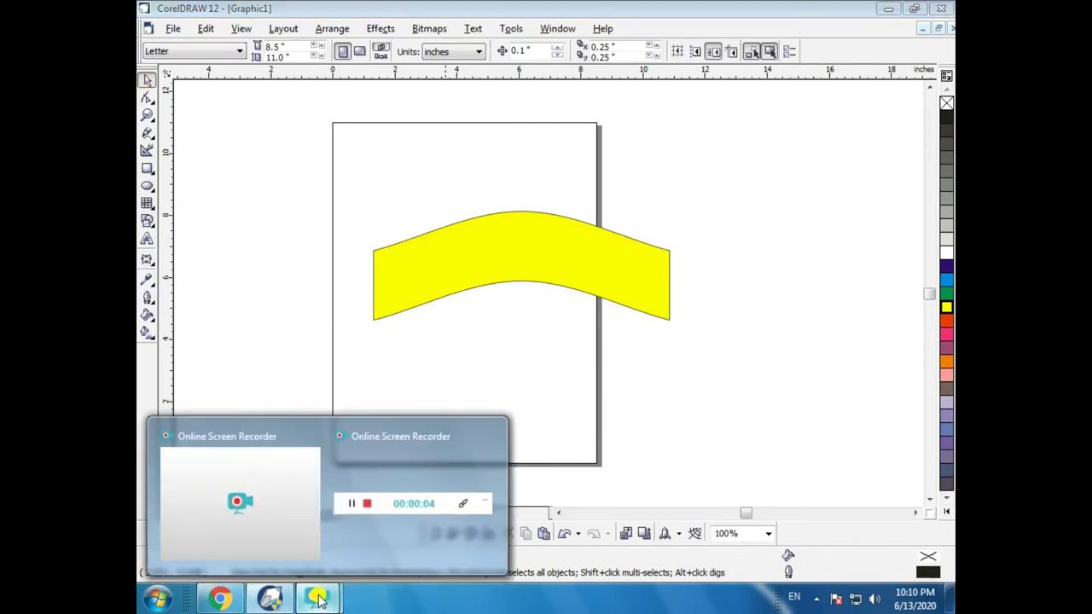
pyautogui.click(382, 558)
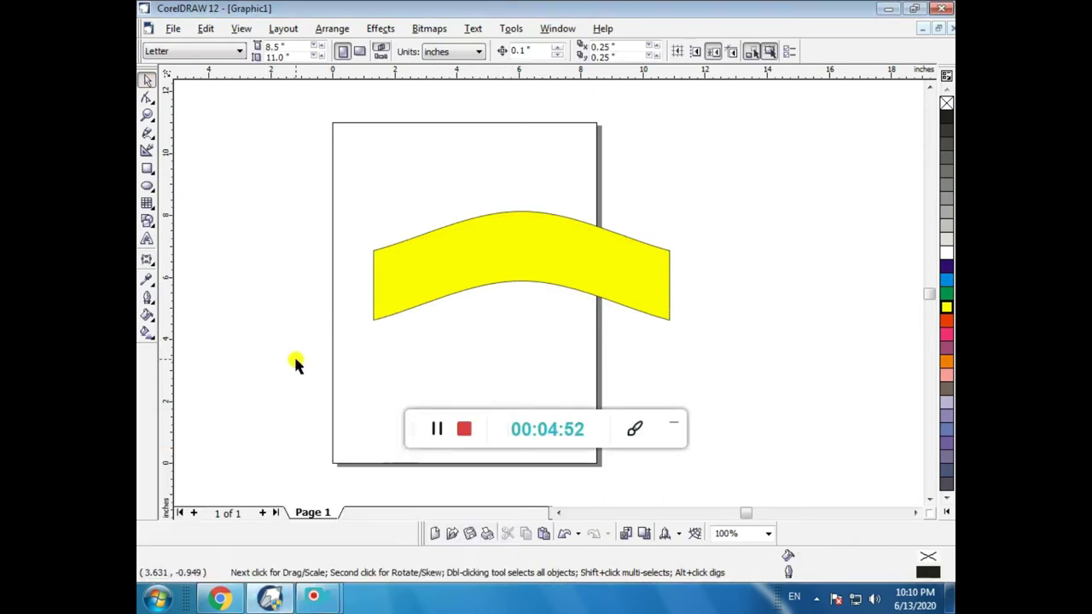
pyautogui.click(463, 265)
pyautogui.hotkey('ctrl', 'z')
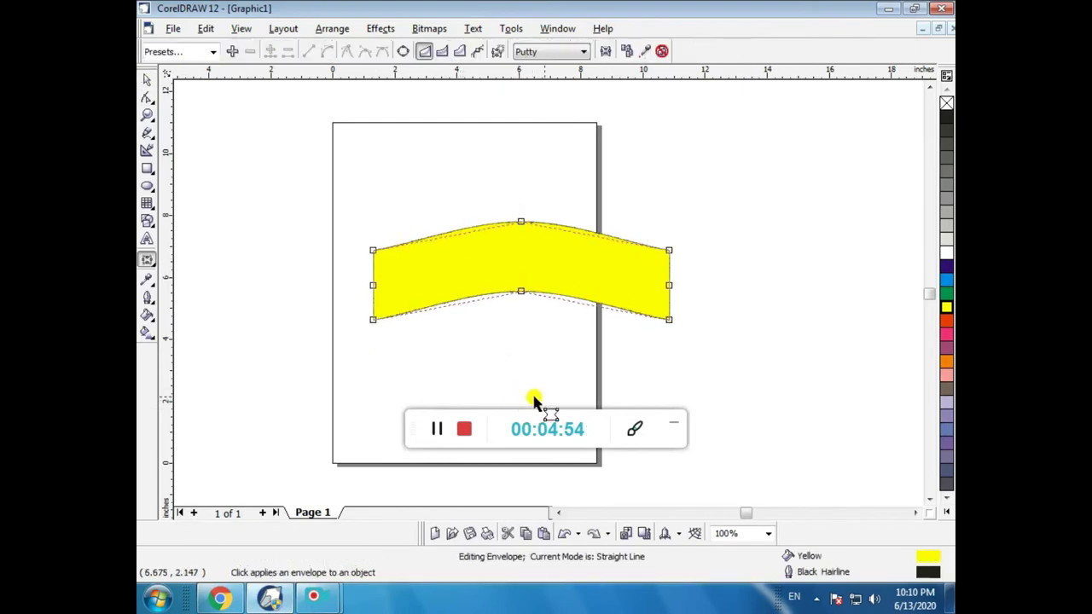
pyautogui.hotkey('ctrl', 'z')
pyautogui.click(670, 423)
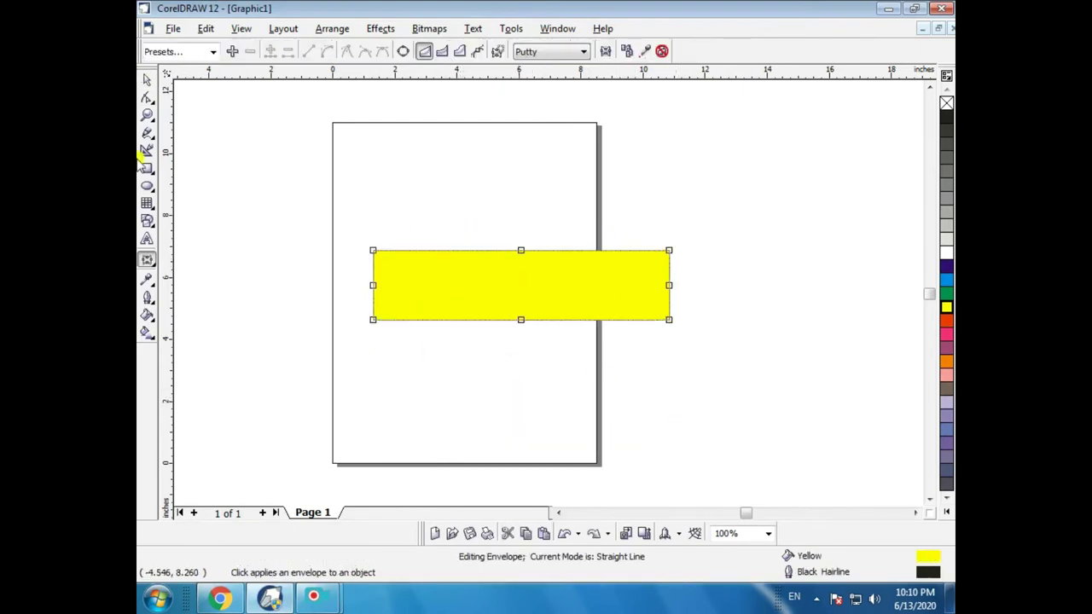
# Step: Move the envelope's top-middle node down and bottom-middle node up in mirrored fashion about 4.3 inches each, and undo the move
pyautogui.moveTo(521, 251); pyautogui.dragTo(530, 385)
pyautogui.click(147, 80)
pyautogui.click(299, 176)
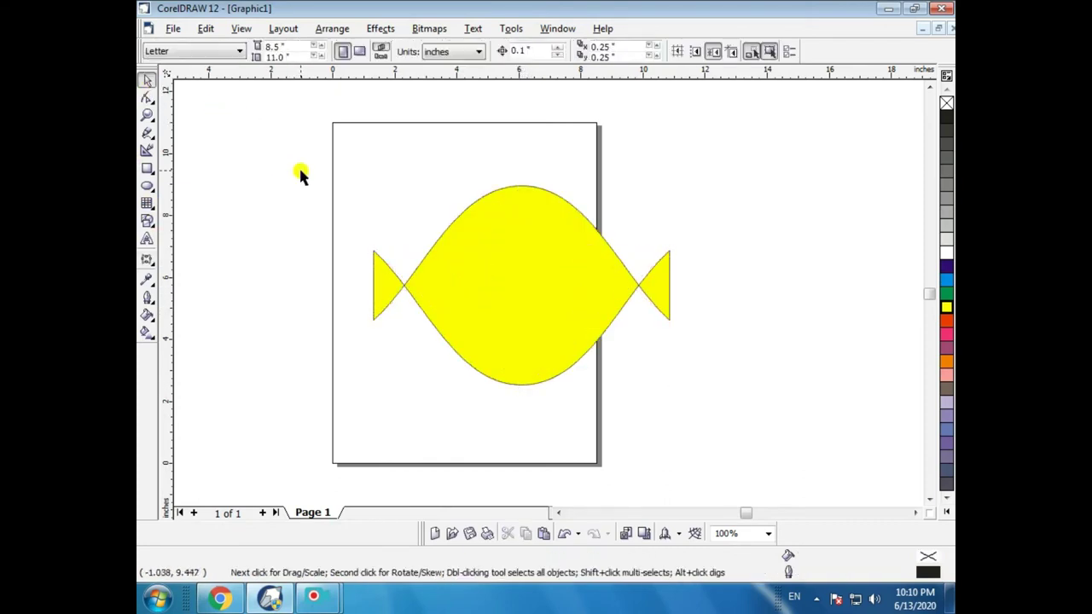
pyautogui.hotkey('ctrl', 'z')
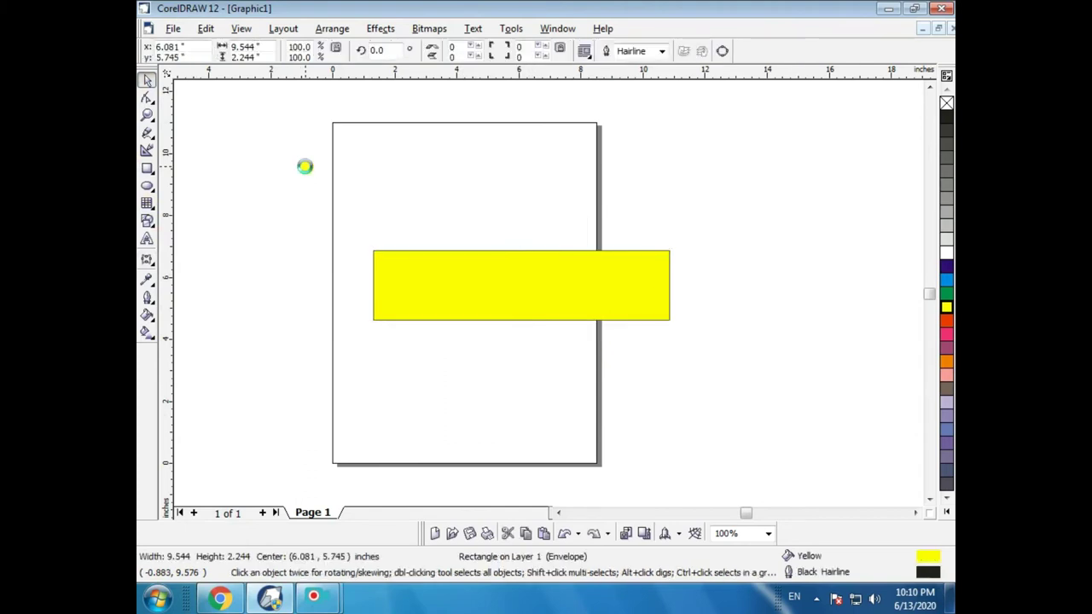
# Step: Reselect the rectangle with the Interactive Envelope tool and switch its envelope to Single Arc mode
pyautogui.click(715, 432)
pyautogui.click(529, 296)
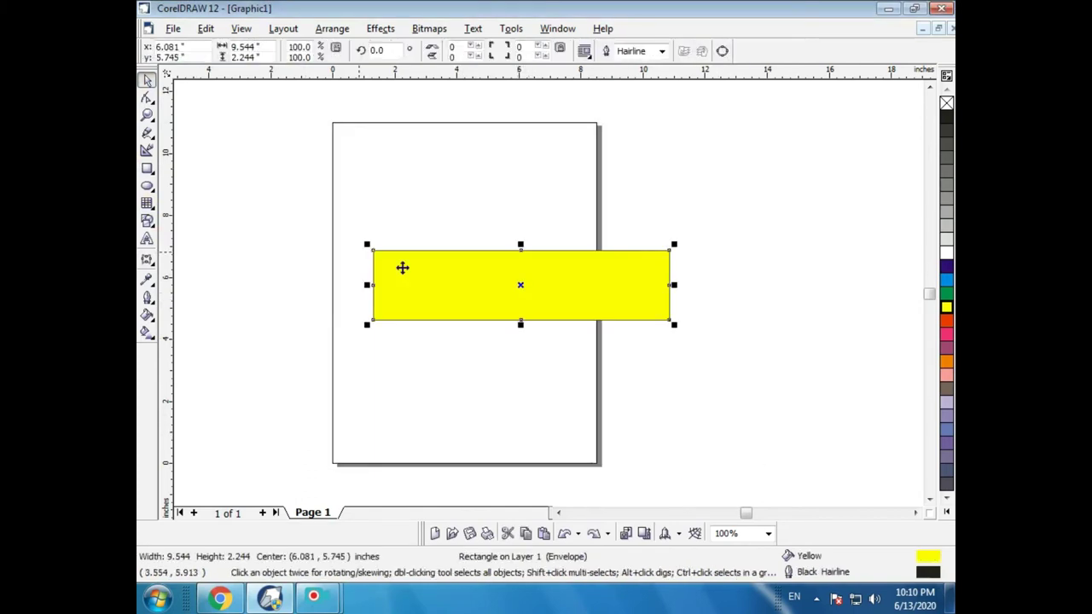
pyautogui.click(147, 259)
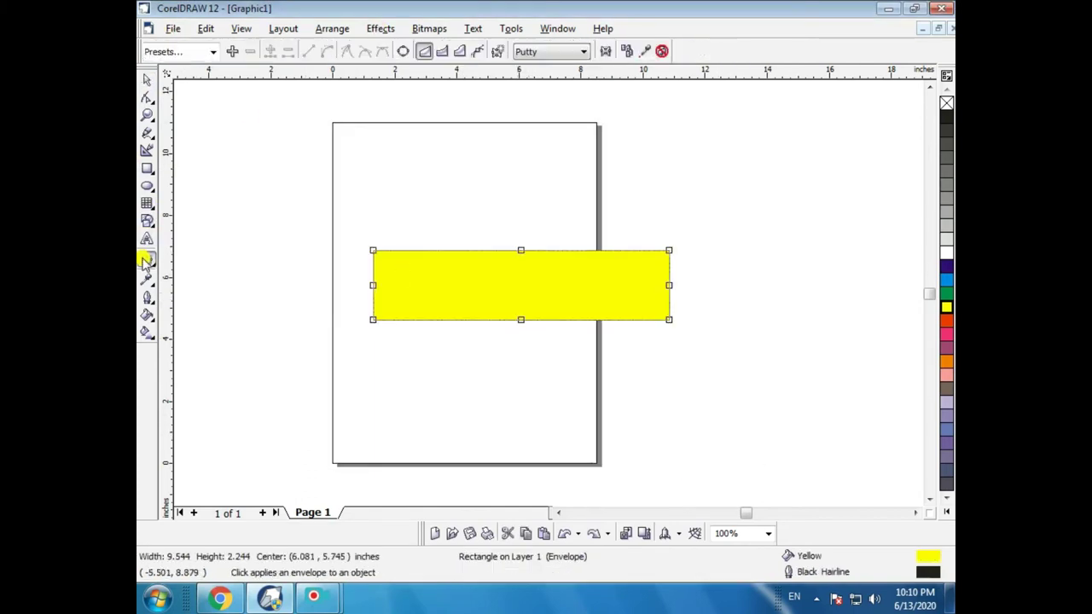
pyautogui.click(442, 51)
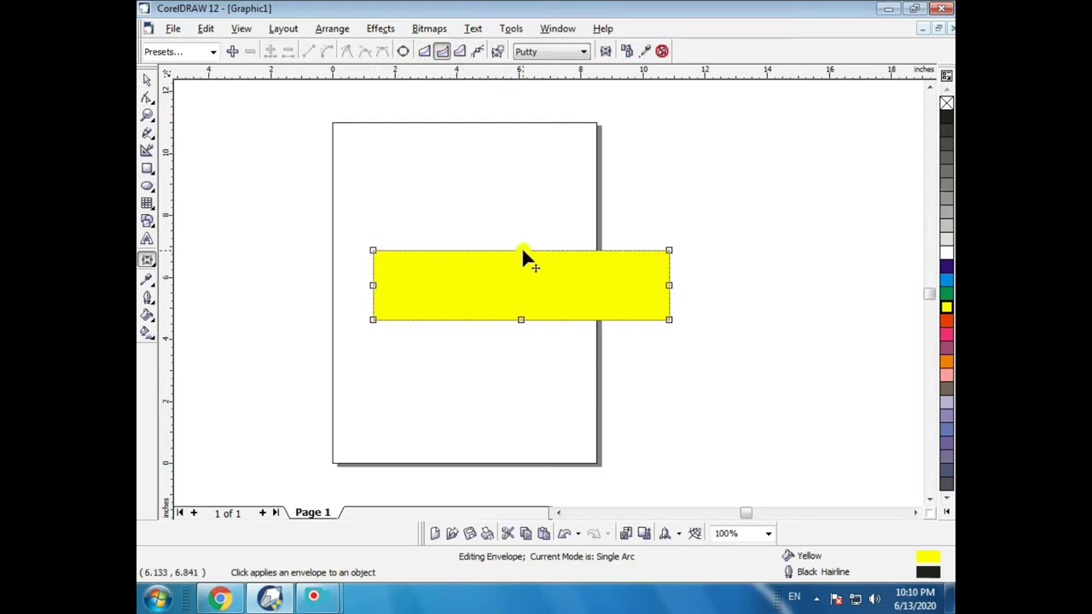
# Step: Pull the top-middle node up about 2.6 inches, the bottom-middle node down about 2.8 inches, and the upper-right corner inward about 0.3 inch
pyautogui.moveTo(522, 250); pyautogui.dragTo(521, 171)
pyautogui.moveTo(521, 321); pyautogui.dragTo(521, 406)
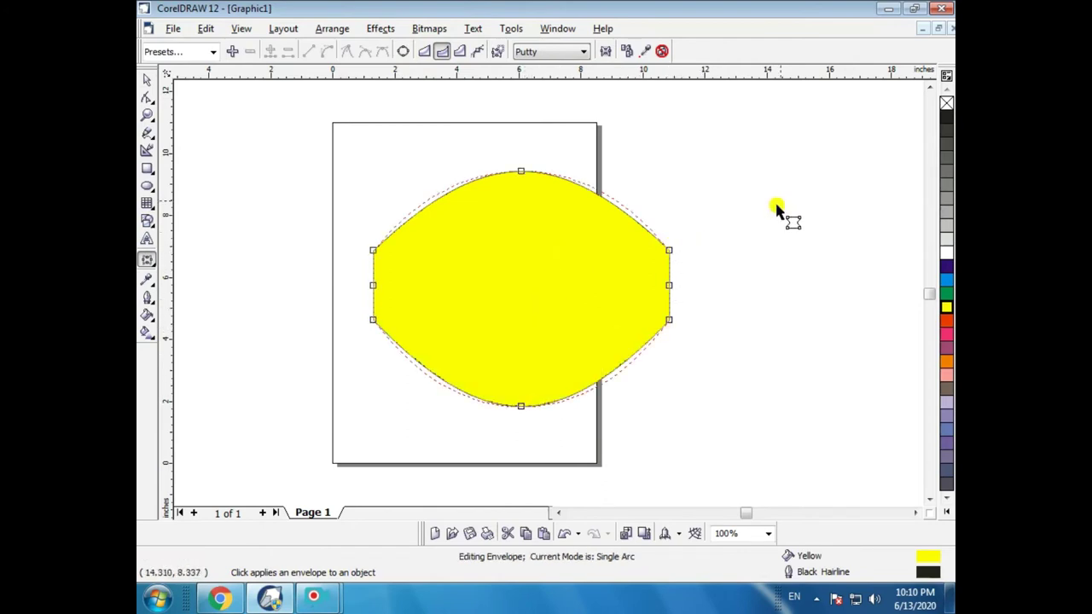
pyautogui.moveTo(669, 250); pyautogui.dragTo(660, 250)
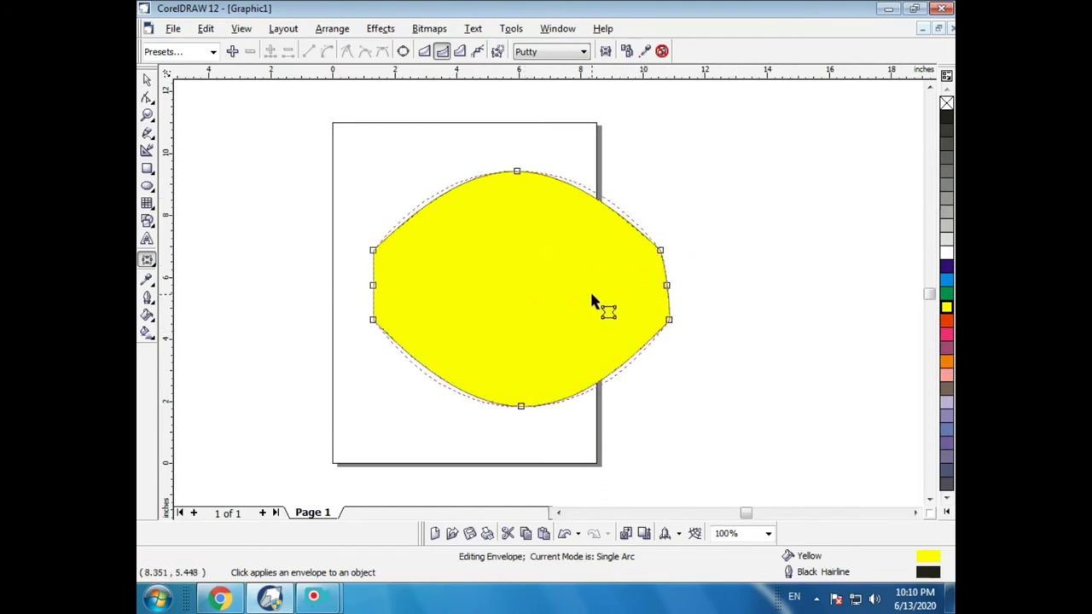
# Step: Undo the three single-arc moves of the envelope's middle and upper-right corner nodes
pyautogui.hotkey('ctrl', 'z')
pyautogui.hotkey('ctrl', 'z')
pyautogui.hotkey('ctrl', 'z')
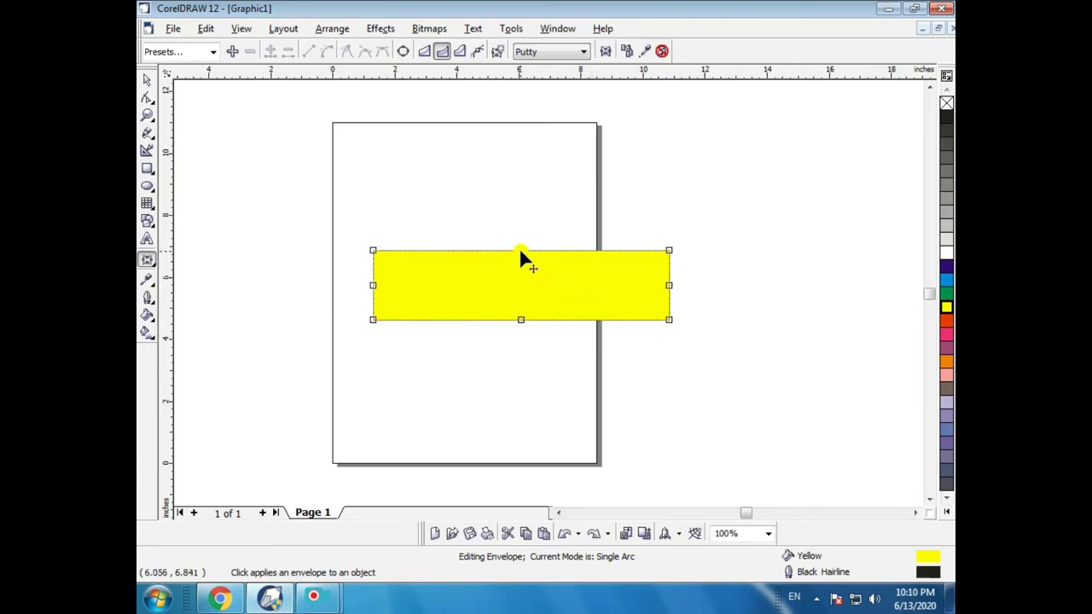
# Step: Bend the rectangle by moving both middle nodes of the long edges down about 2.9 inches and both side-middle nodes right about 3.5 inches
pyautogui.moveTo(522, 251); pyautogui.dragTo(524, 341)
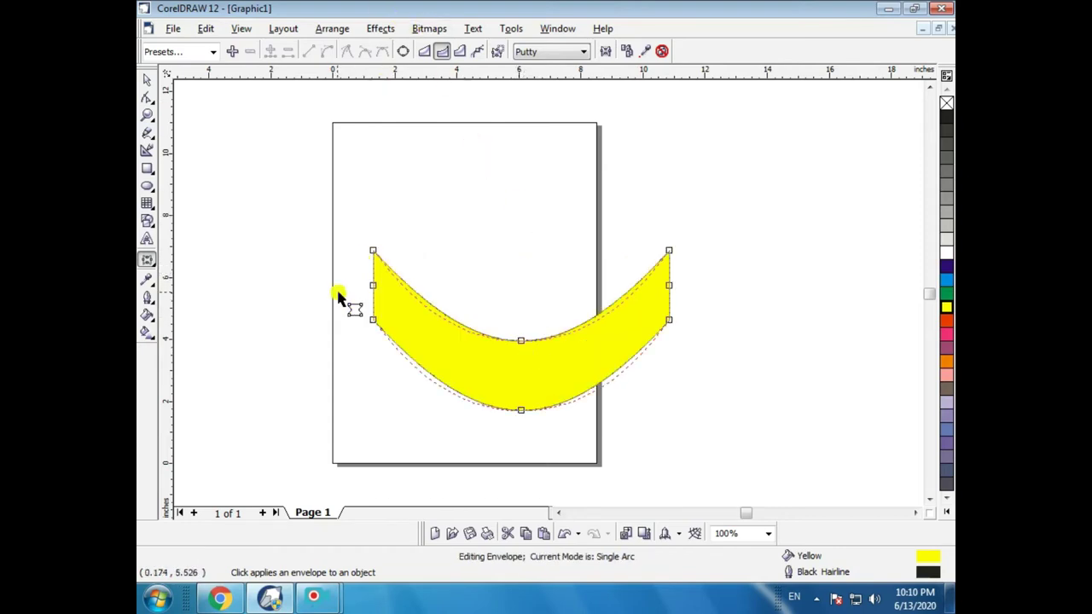
pyautogui.moveTo(373, 286); pyautogui.dragTo(482, 327)
pyautogui.click(147, 79)
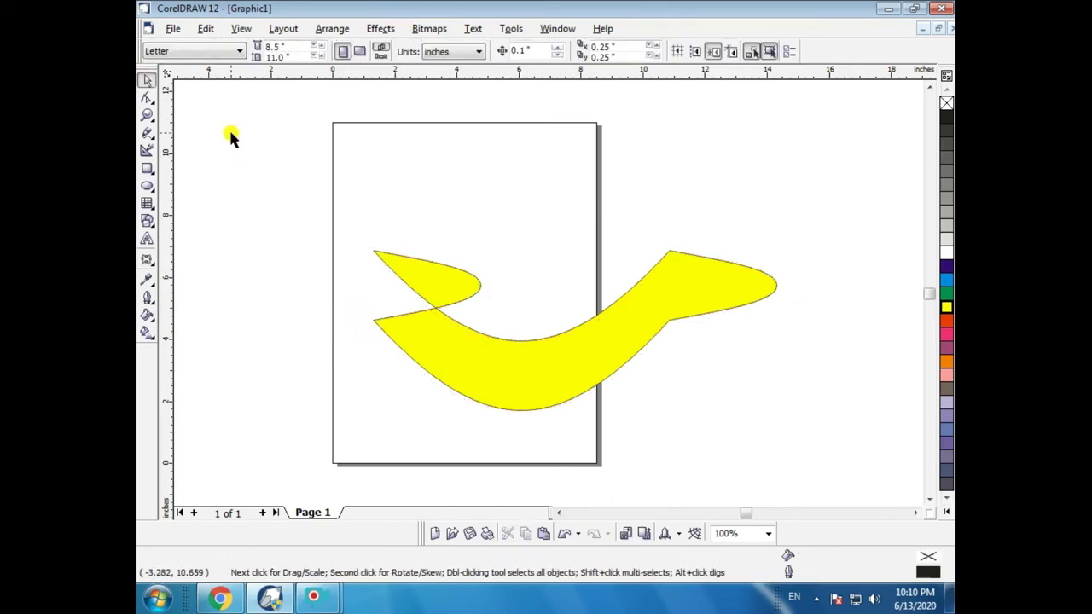
# Step: Undo the paired single-arc node moves on the yellow rectangle
pyautogui.hotkey('ctrl', 'z')
pyautogui.hotkey('ctrl', 'z')
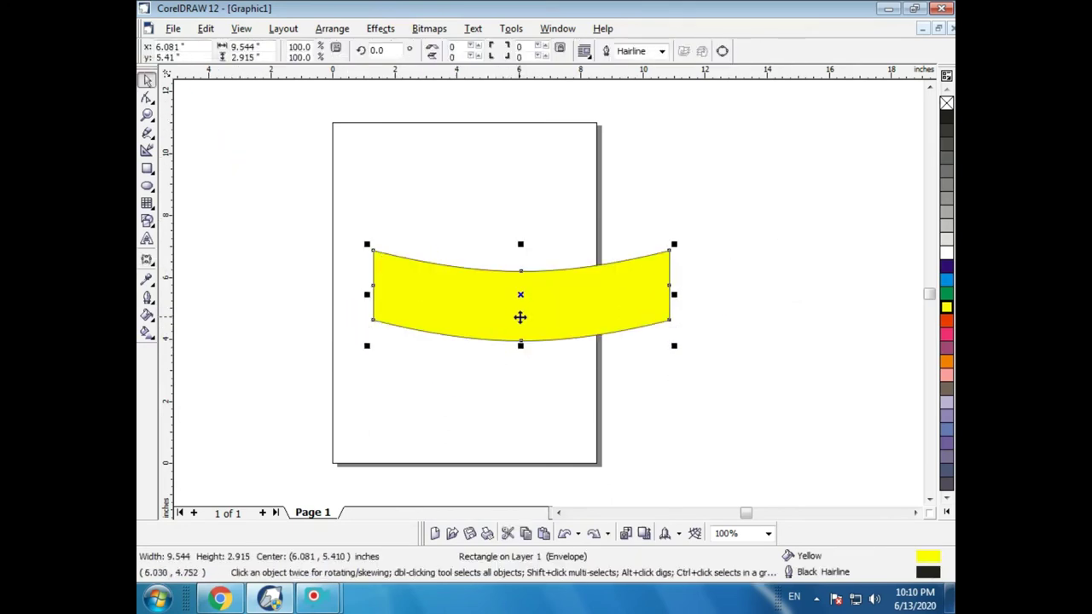
pyautogui.hotkey('ctrl', 'z')
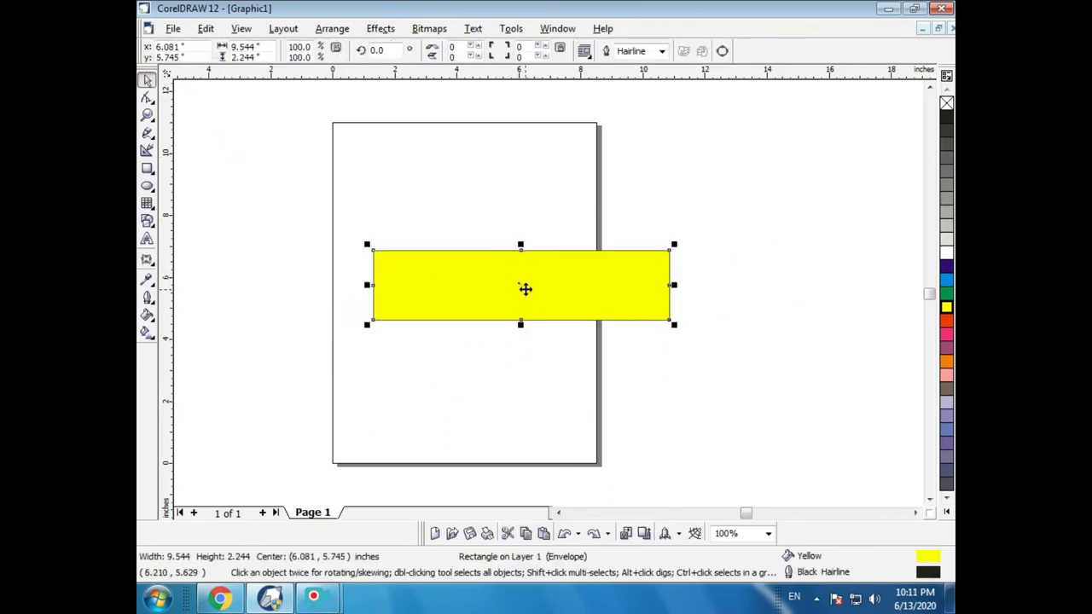
# Step: Pinch the rectangle envelope's top-middle and bottom-middle nodes inward about 0.1 inch each, and try raising only the bottom-middle node about 0.5 inch
pyautogui.click(147, 260)
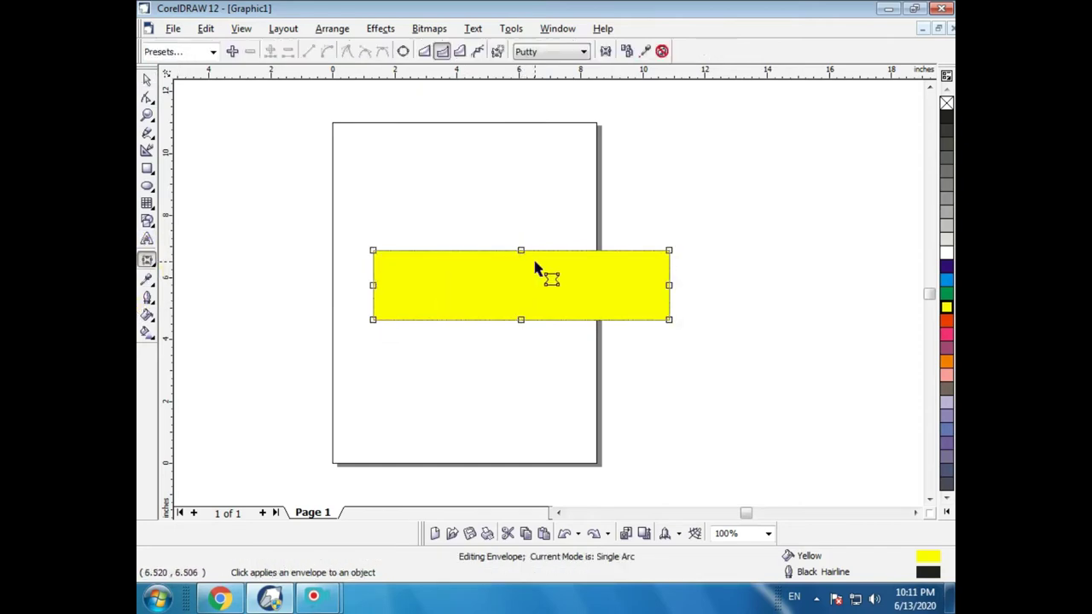
pyautogui.moveTo(520, 250); pyautogui.dragTo(521, 254)
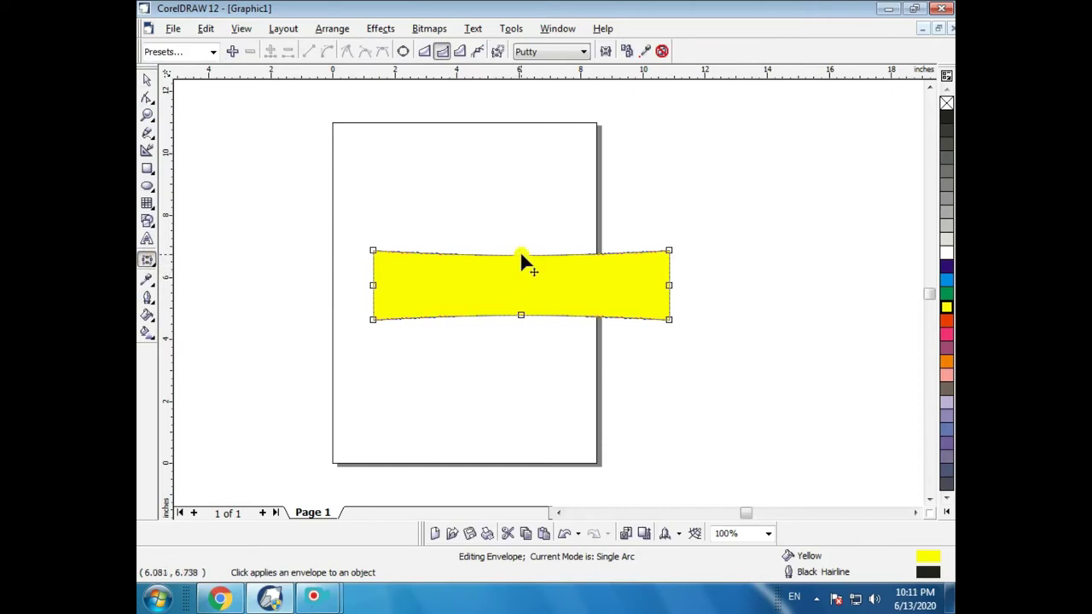
pyautogui.click(520, 255)
pyautogui.click(520, 253)
pyautogui.moveTo(523, 318); pyautogui.dragTo(522, 300)
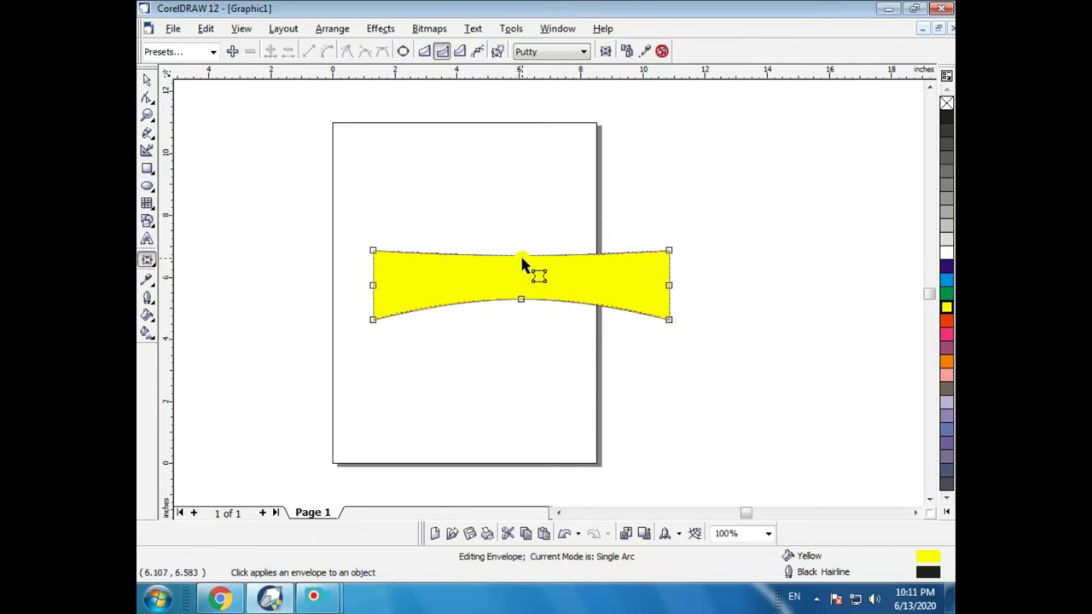
pyautogui.hotkey('ctrl', 'z')
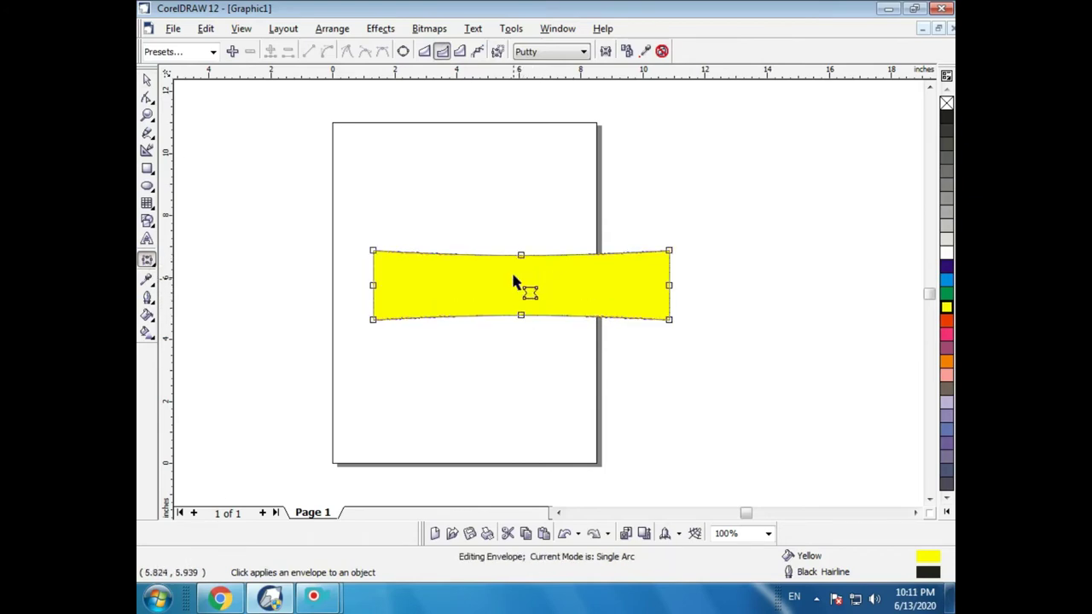
# Step: Move the rectangle envelope's top-middle and bottom-middle nodes toward each other in mirrored fashion about 0.7 inch each, and leave envelope editing
pyautogui.click(521, 315)
pyautogui.moveTo(521, 312); pyautogui.dragTo(521, 294)
pyautogui.click(554, 349)
pyautogui.click(147, 79)
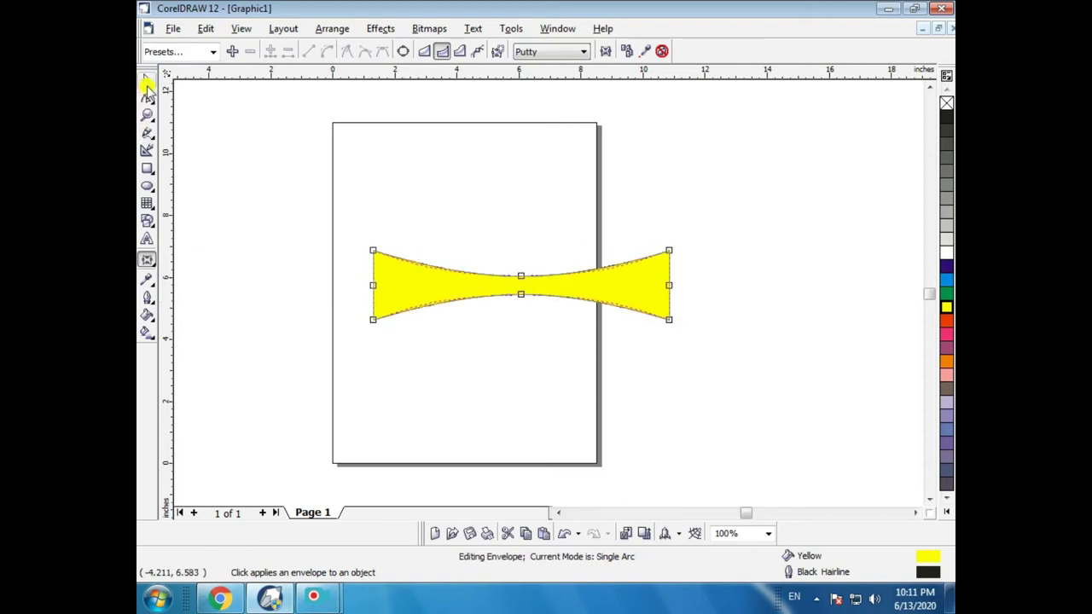
# Step: Delete the enveloped yellow rectangle from the page
pyautogui.click(527, 328)
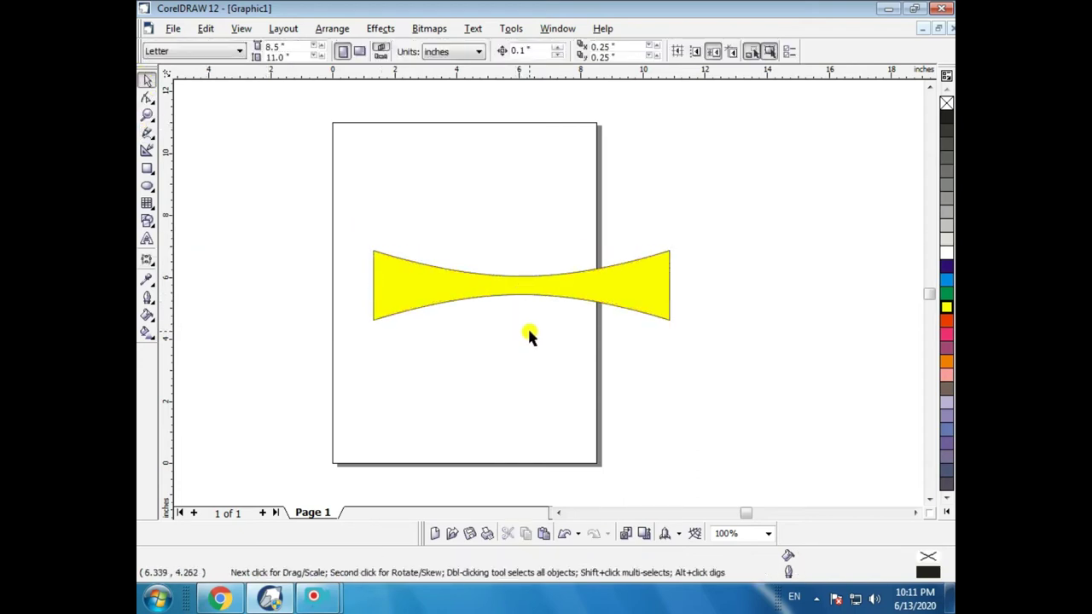
pyautogui.click(484, 277)
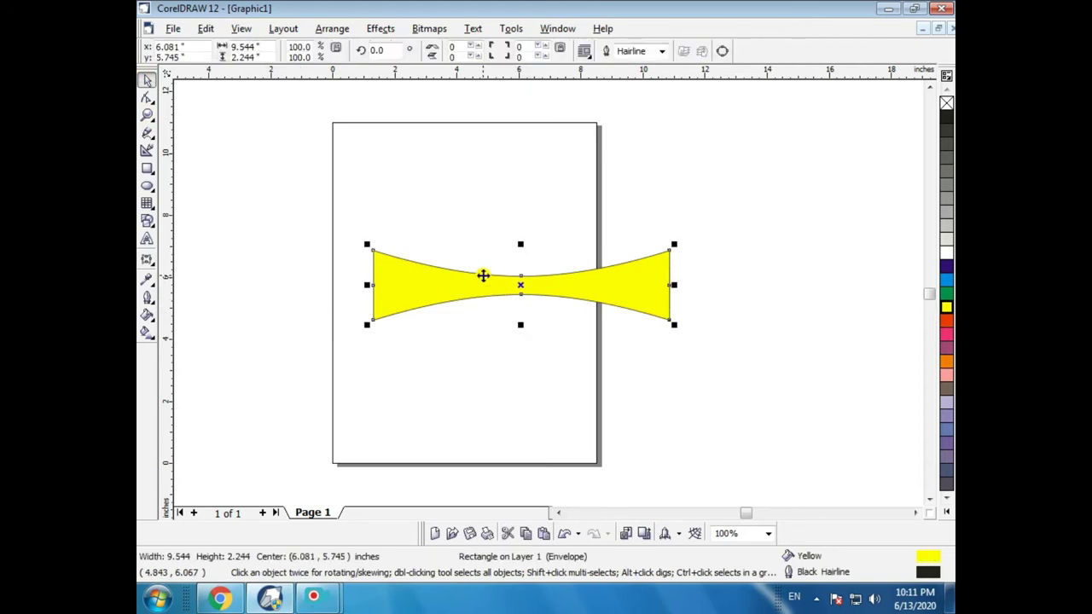
pyautogui.press('Delete')
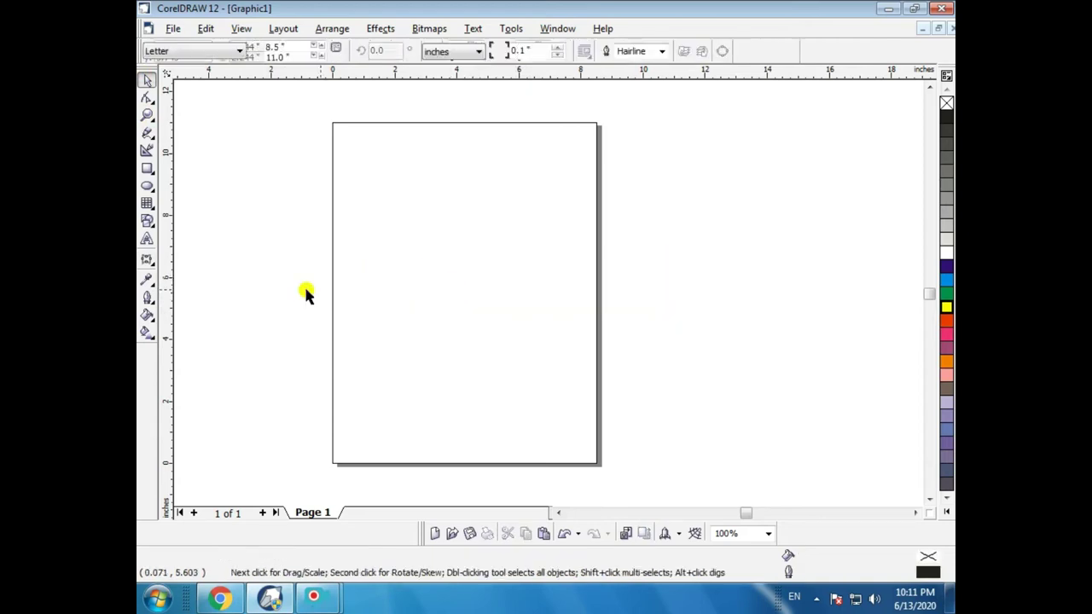
# Step: Add the person's first name as artistic text on the page, enlarged to about 165 points and set in bold
pyautogui.click(146, 239)
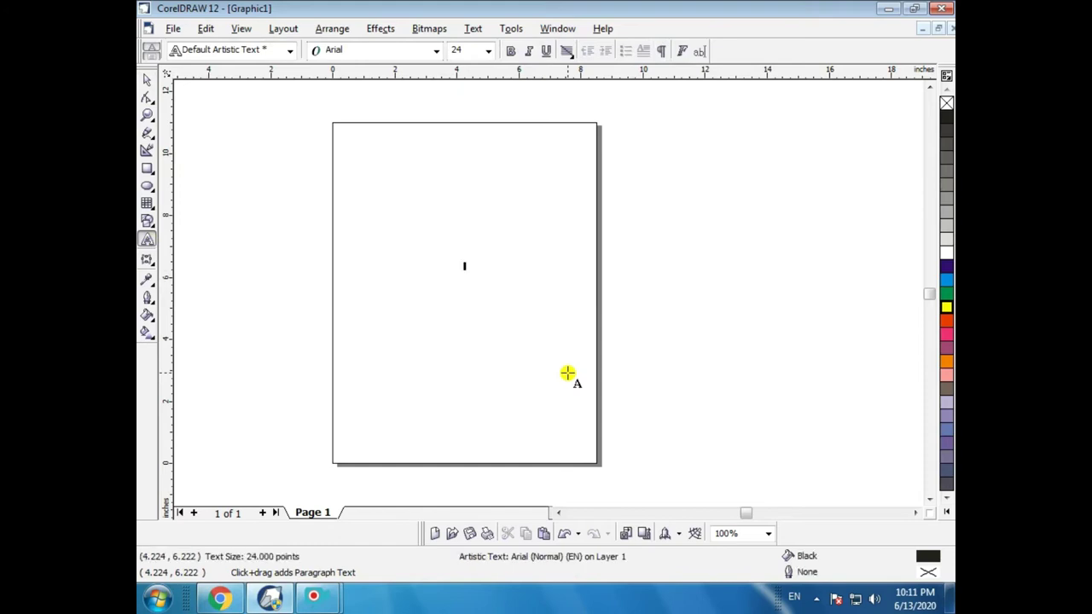
pyautogui.write('Muzammil')
pyautogui.click(146, 81)
pyautogui.moveTo(516, 276); pyautogui.dragTo(653, 384)
pyautogui.click(510, 50)
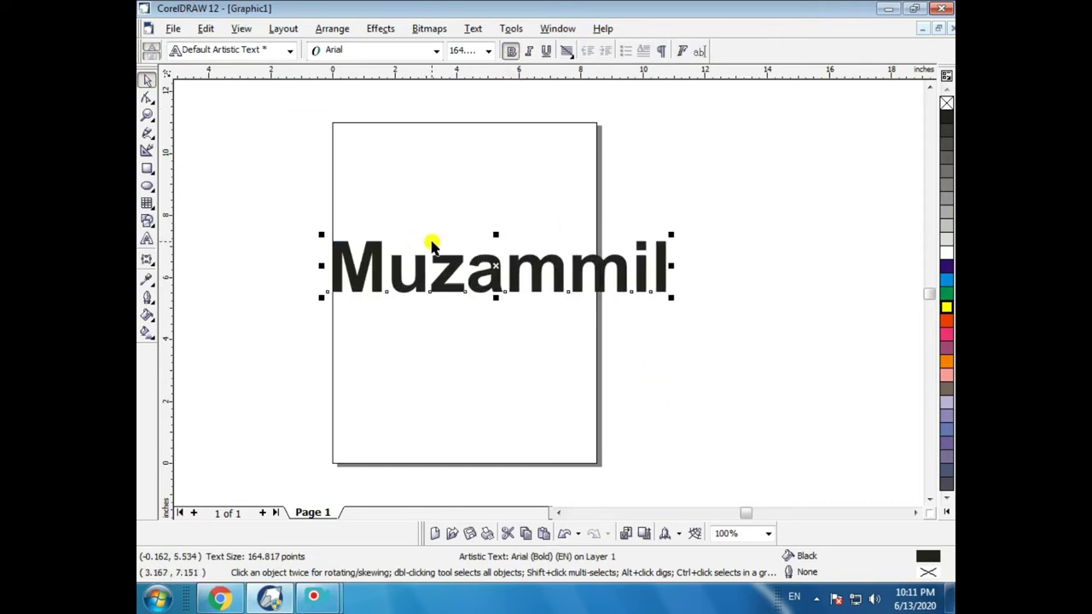
# Step: Scale the artistic text down about its centre to about 112 points
pyautogui.doubleClick(496, 263)
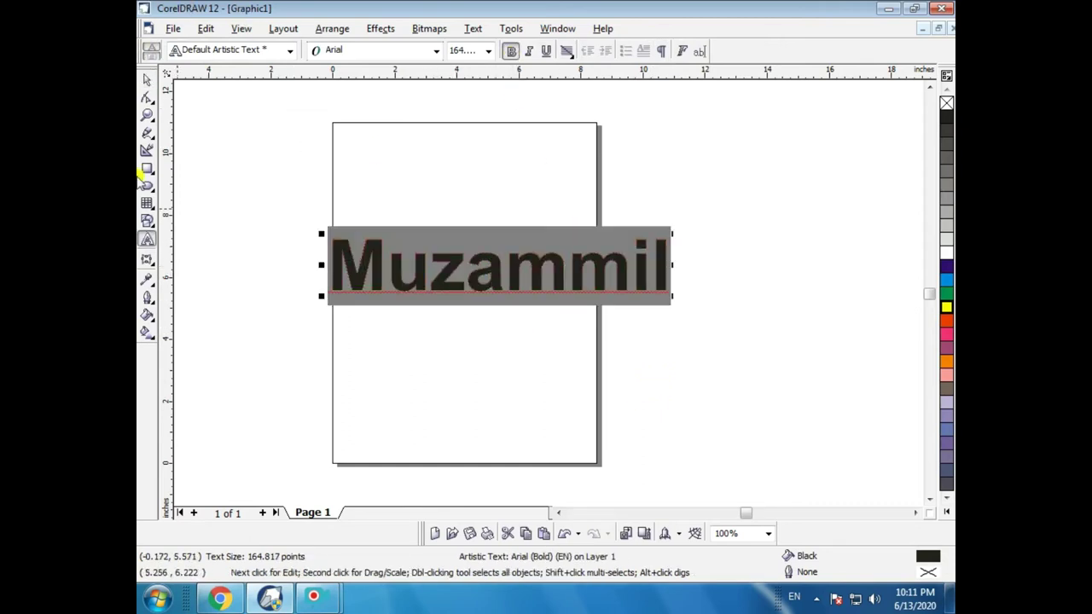
pyautogui.click(147, 80)
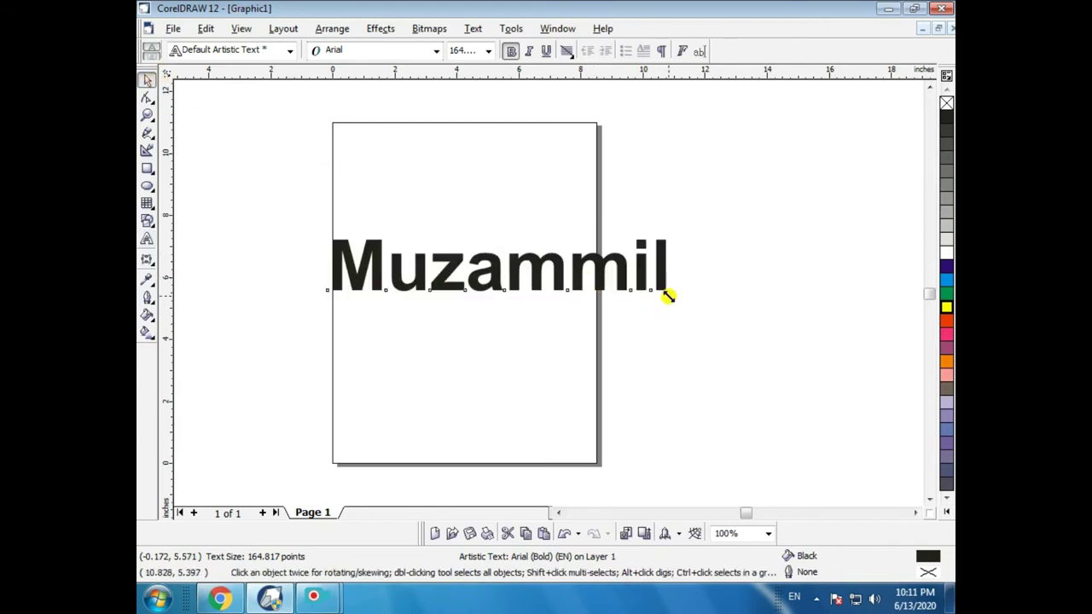
pyautogui.moveTo(664, 296); pyautogui.dragTo(621, 288)
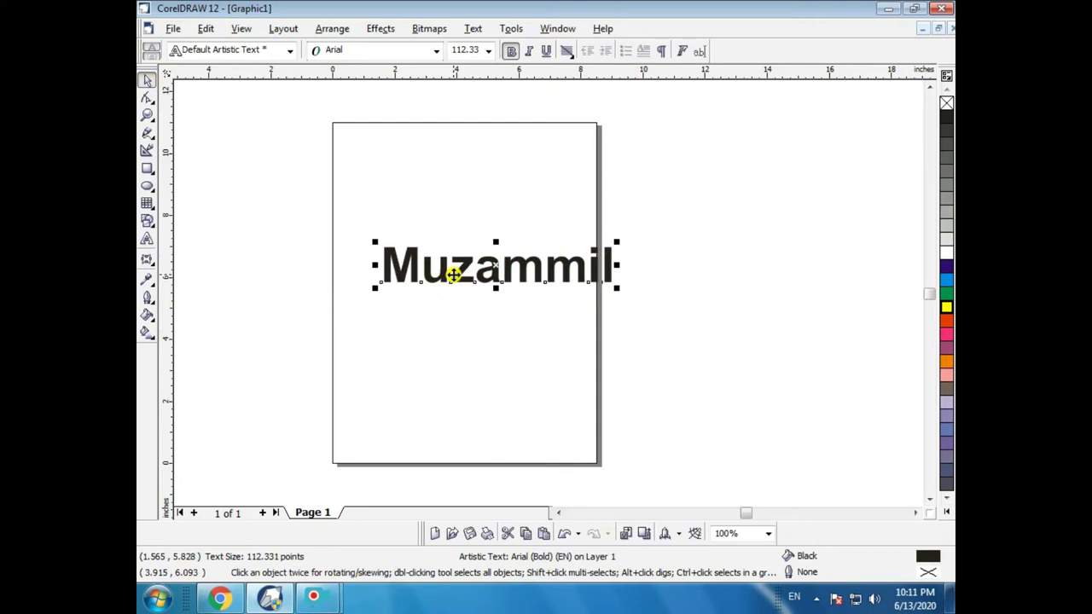
# Step: Apply an unconstrained envelope to the text, pull its top-middle node up and bottom-middle node down about 1.1 inches each, and undo both moves
pyautogui.click(147, 259)
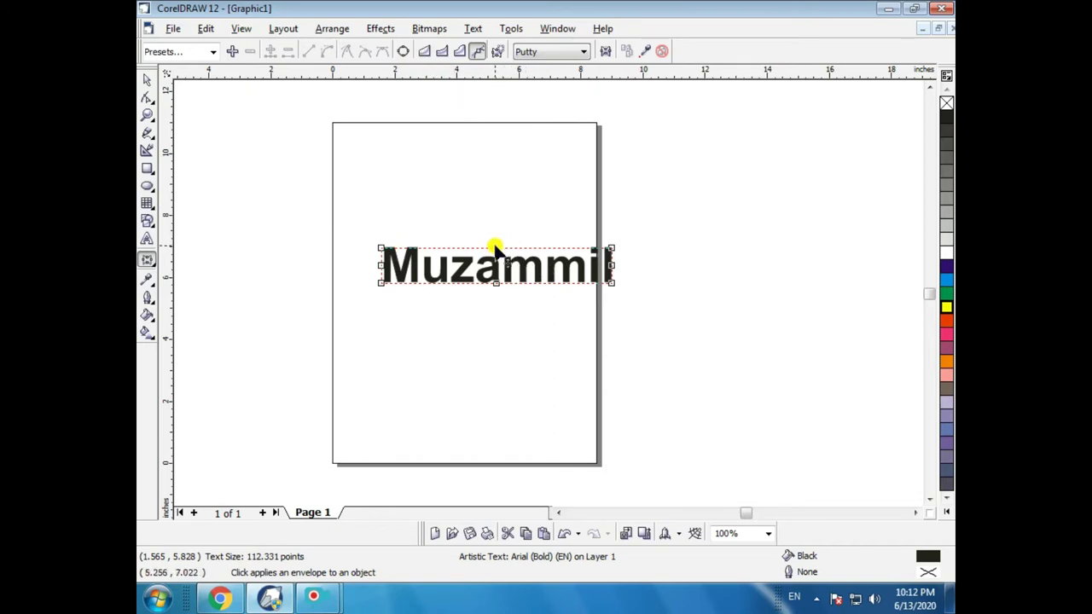
pyautogui.moveTo(495, 248); pyautogui.dragTo(496, 214)
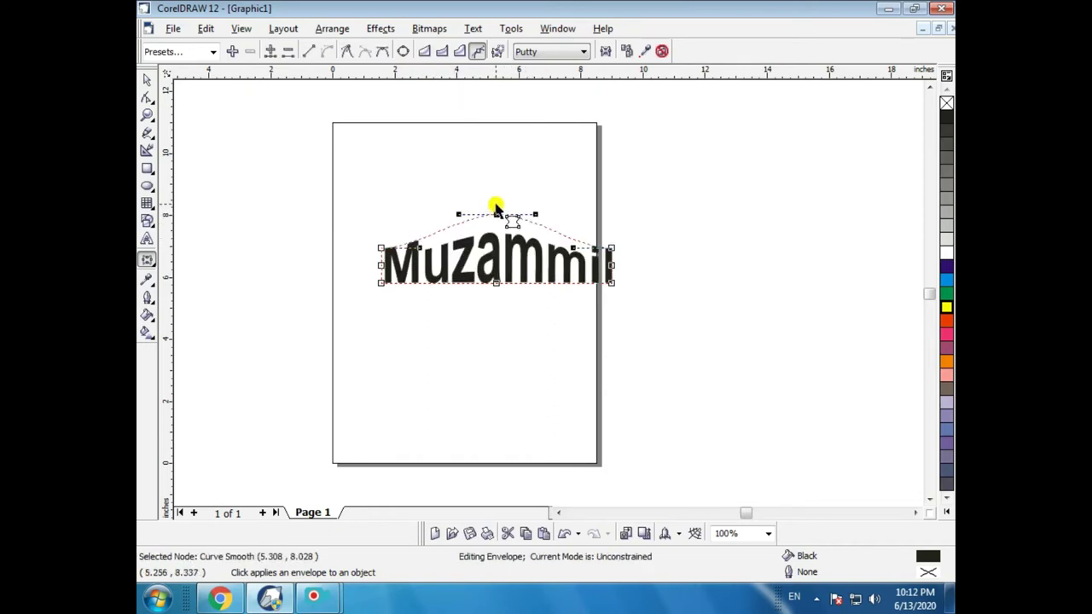
pyautogui.click(496, 282)
pyautogui.moveTo(495, 301); pyautogui.dragTo(499, 315)
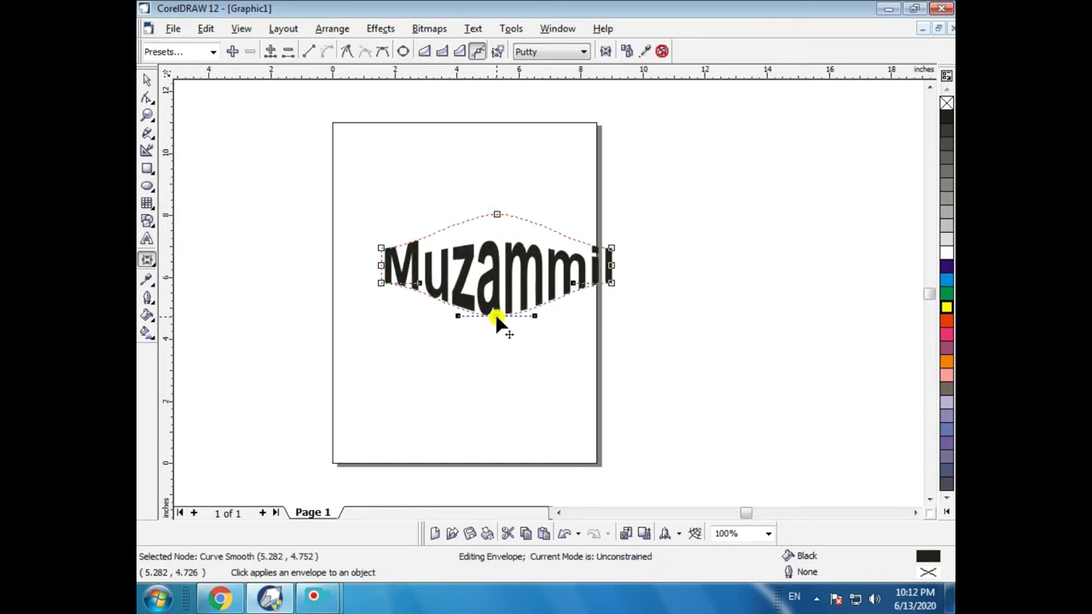
pyautogui.click(147, 79)
pyautogui.click(831, 424)
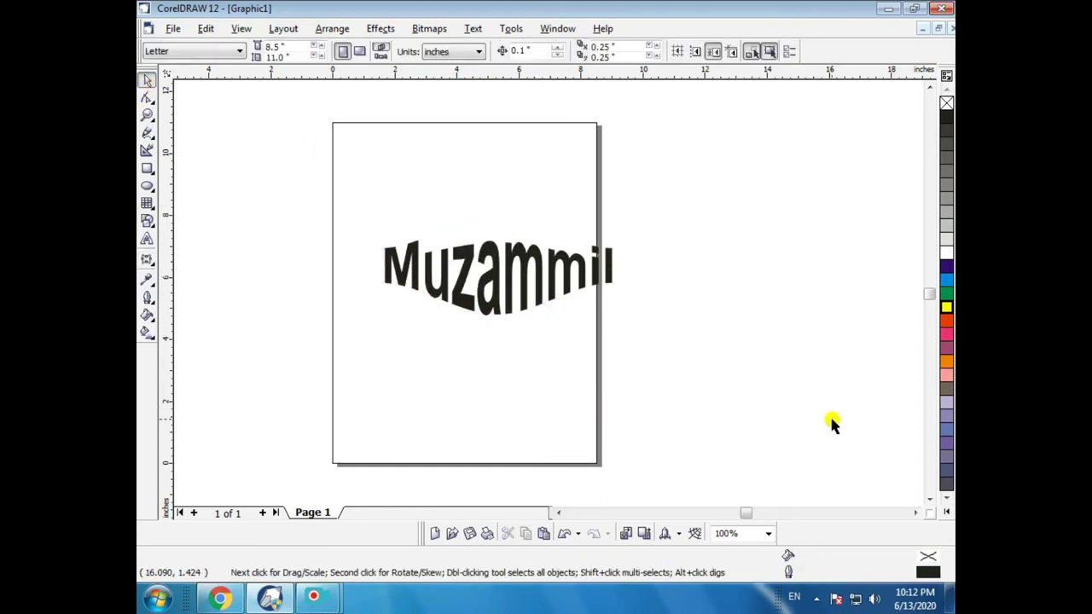
pyautogui.hotkey('ctrl', 'z')
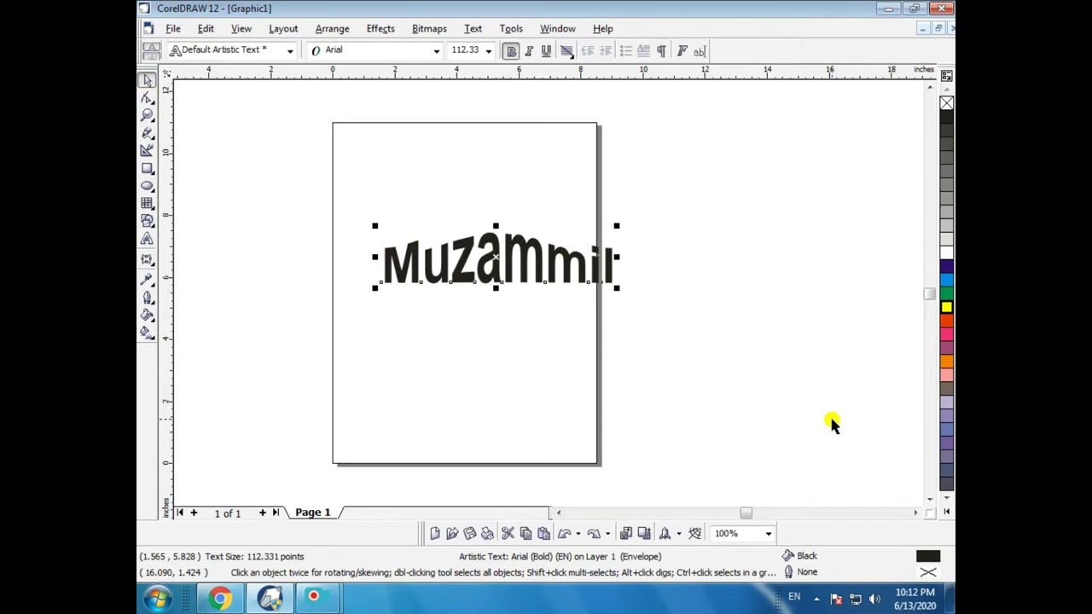
pyautogui.hotkey('ctrl', 'z')
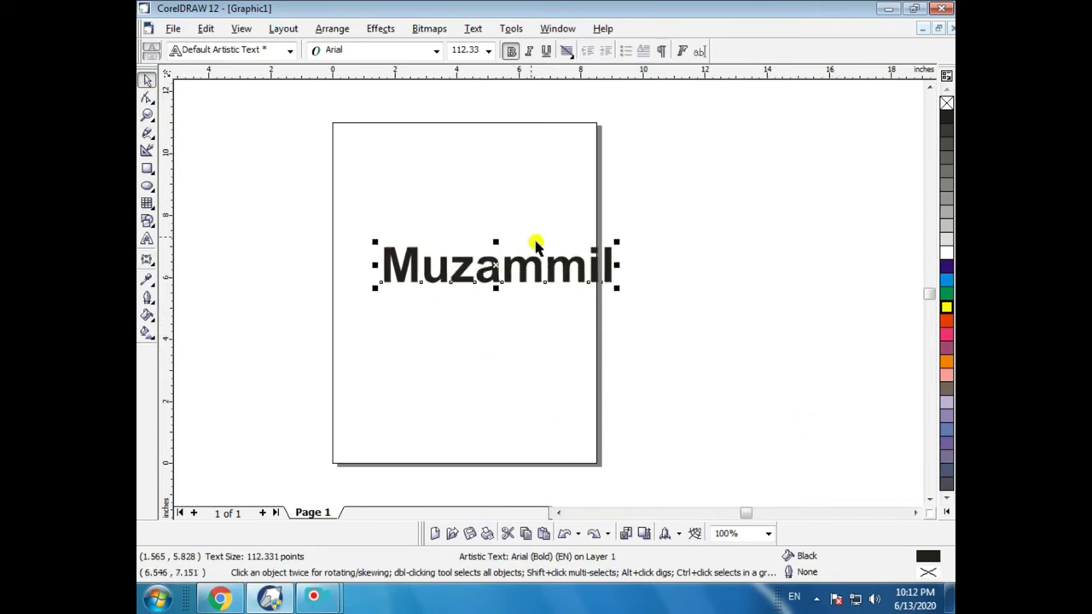
# Step: Use a Straight Line envelope to pull the text's top-middle and bottom-middle nodes together until they meet, and undo the change
pyautogui.click(146, 263)
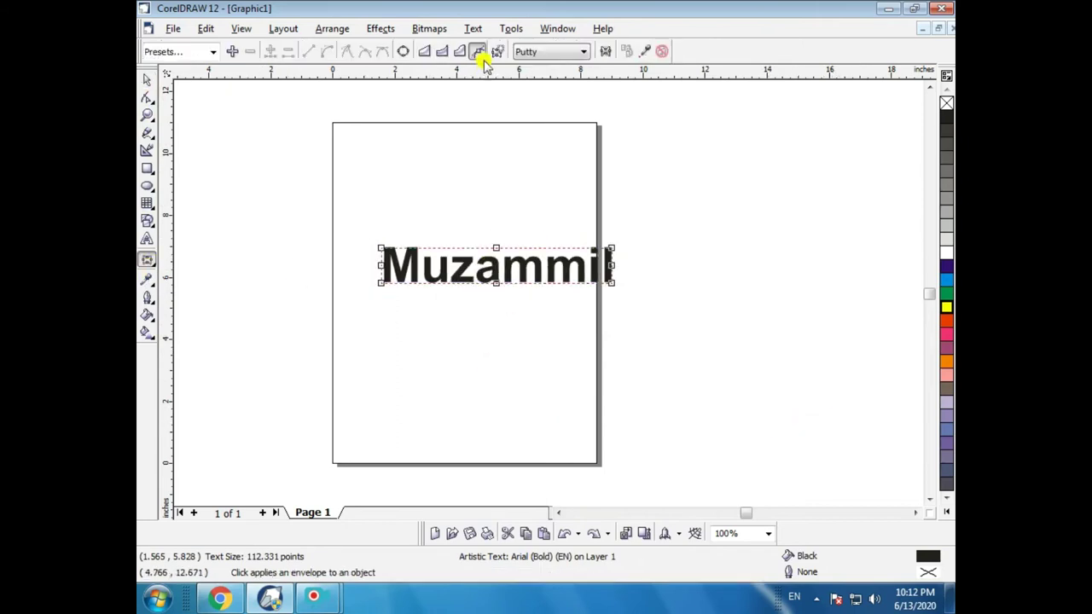
pyautogui.click(423, 52)
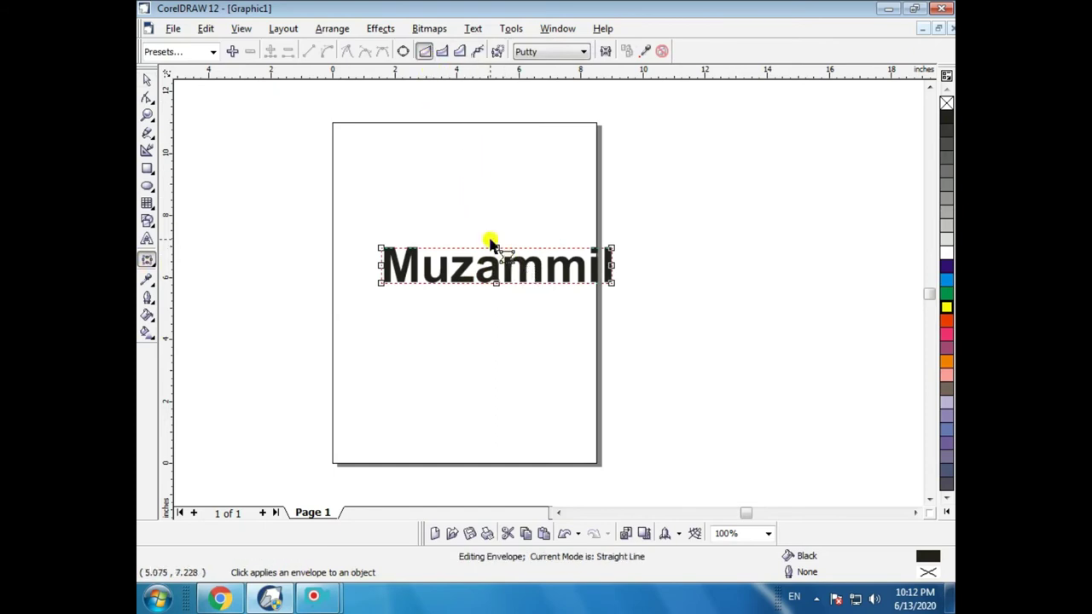
pyautogui.moveTo(495, 251); pyautogui.dragTo(496, 265)
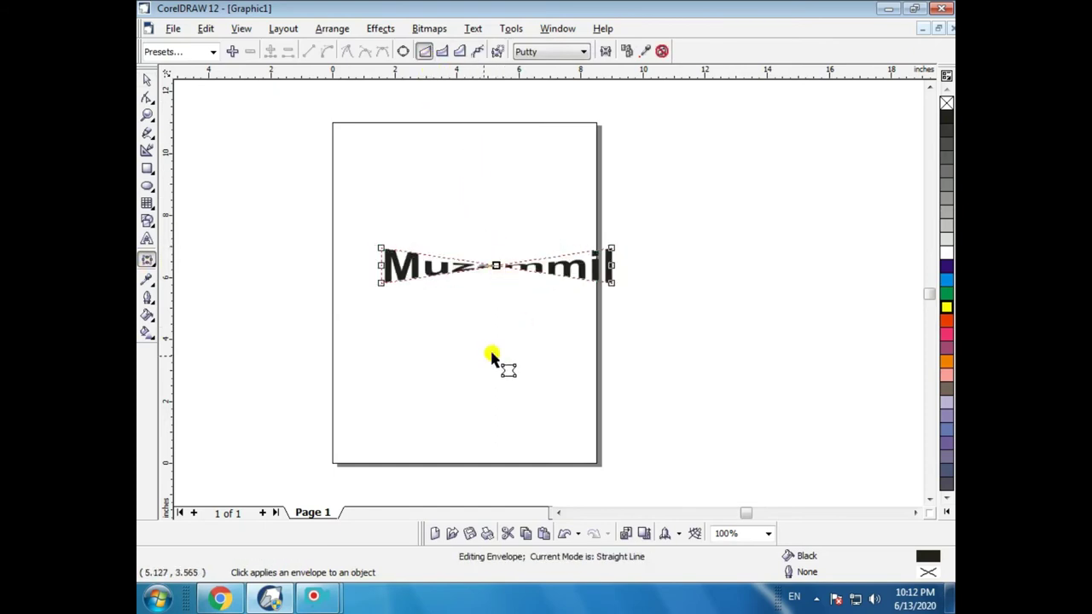
pyautogui.click(146, 79)
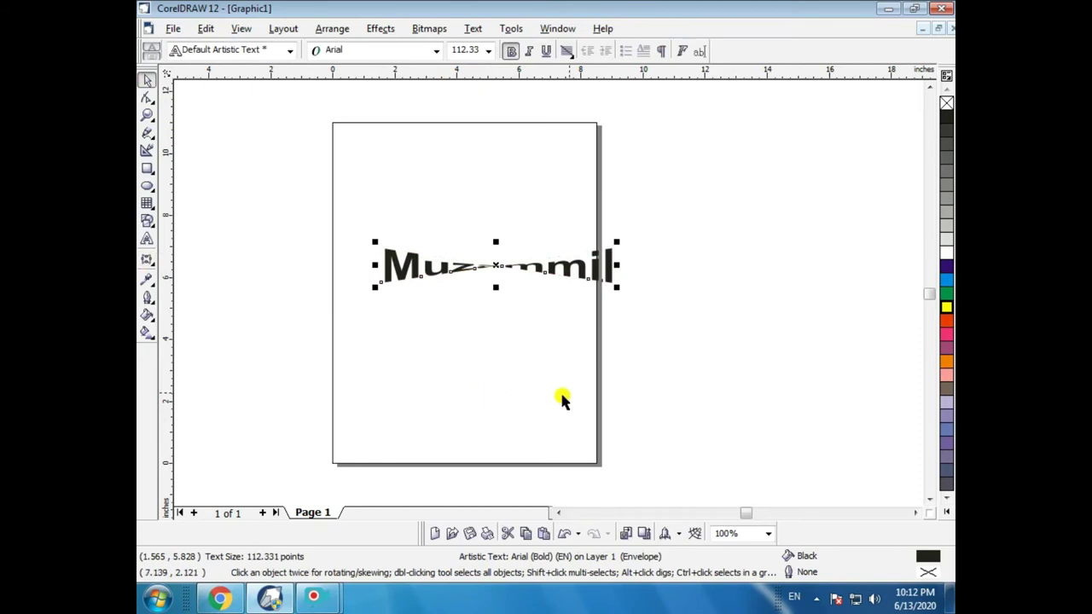
pyautogui.hotkey('ctrl', 'z')
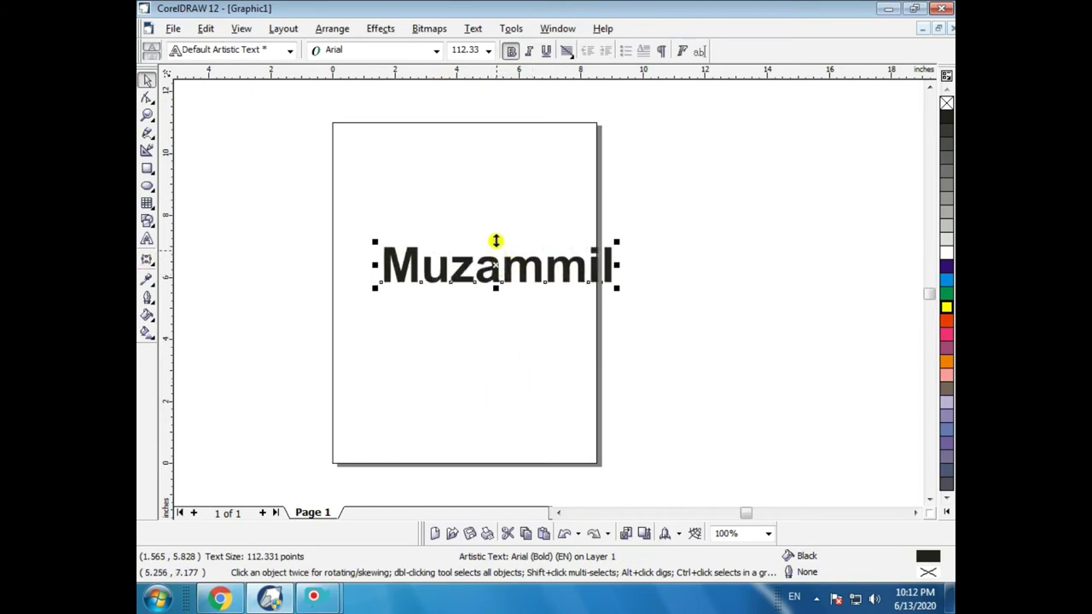
# Step: Try unconstrained envelope moves on the text, top-middle node up about 1.4 inches and bottom-middle node down about 1.1 inches, undoing each
pyautogui.click(147, 259)
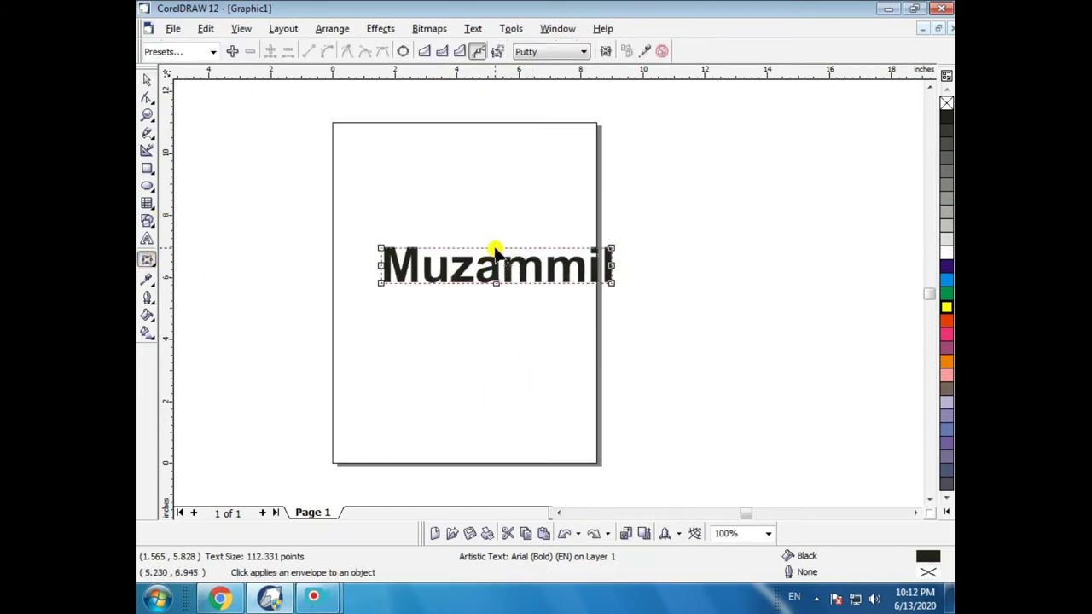
pyautogui.moveTo(495, 252); pyautogui.dragTo(495, 207)
pyautogui.hotkey('ctrl', 'z')
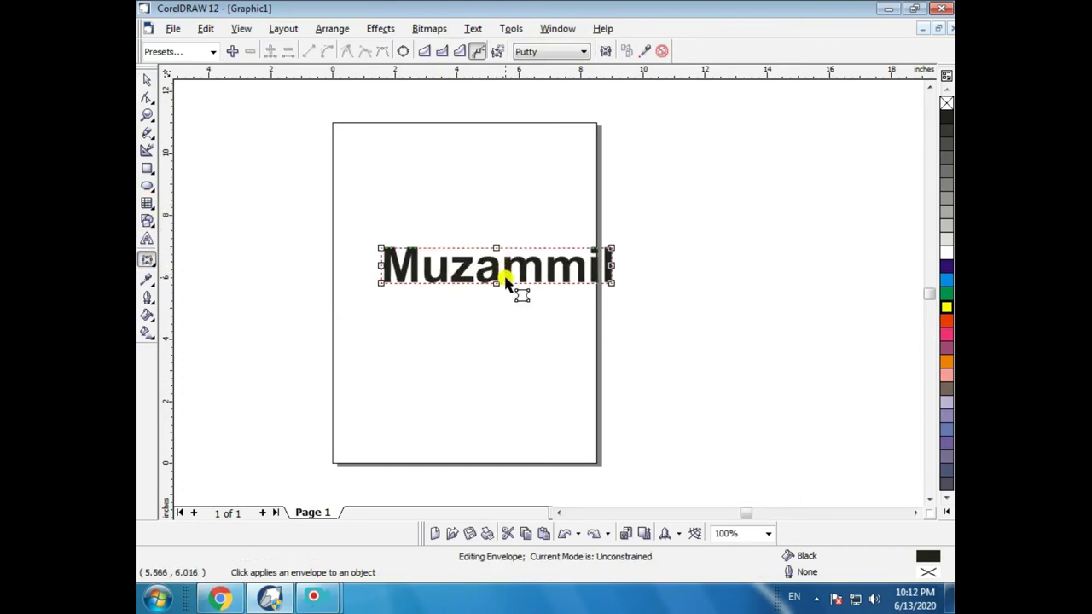
pyautogui.click(496, 282)
pyautogui.click(496, 297)
pyautogui.moveTo(495, 284); pyautogui.dragTo(497, 318)
pyautogui.hotkey('ctrl', 'z')
# Step: Try shifting the text envelope's top-middle node up about 0.2 inch and its bottom-middle node down about 0.9 inch, and undo
pyautogui.click(496, 248)
pyautogui.moveTo(495, 248); pyautogui.dragTo(500, 242)
pyautogui.moveTo(496, 283); pyautogui.dragTo(502, 311)
pyautogui.hotkey('ctrl', 'z')
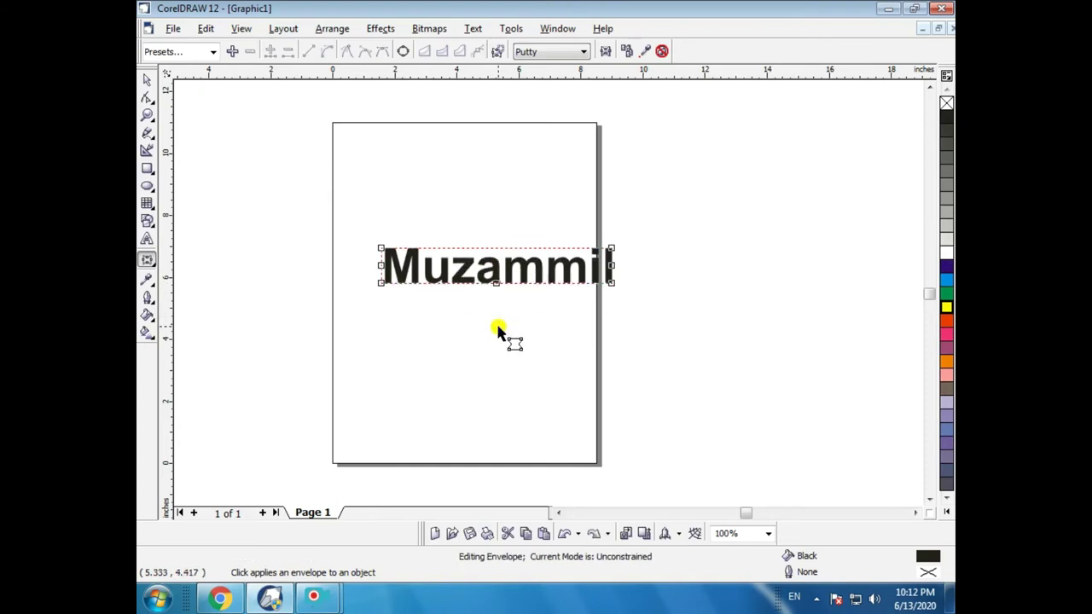
# Step: Set the text's envelope to Straight Line, raise its top-middle and bottom-middle nodes together about 2.1 inches, and reopen the envelope for editing
pyautogui.click(463, 247)
pyautogui.click(424, 51)
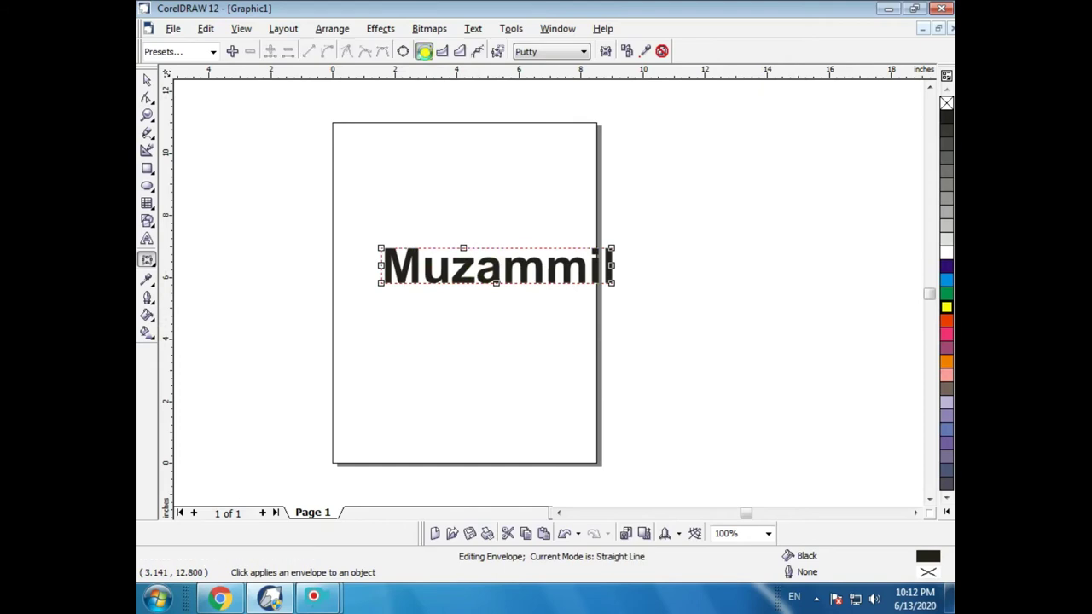
pyautogui.click(486, 232)
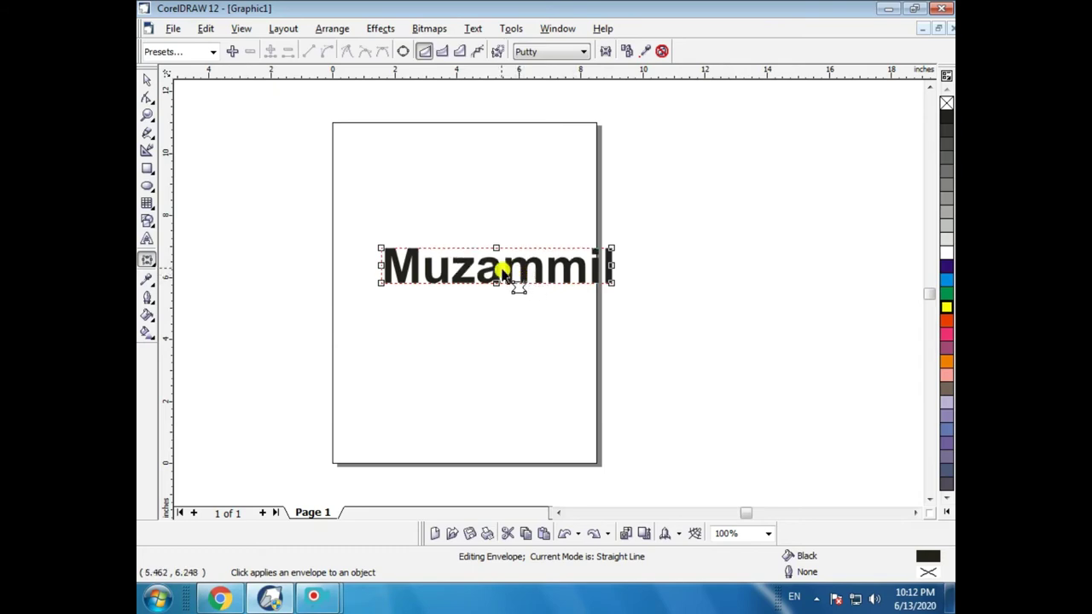
pyautogui.moveTo(496, 249); pyautogui.dragTo(496, 182)
pyautogui.click(146, 80)
pyautogui.click(280, 165)
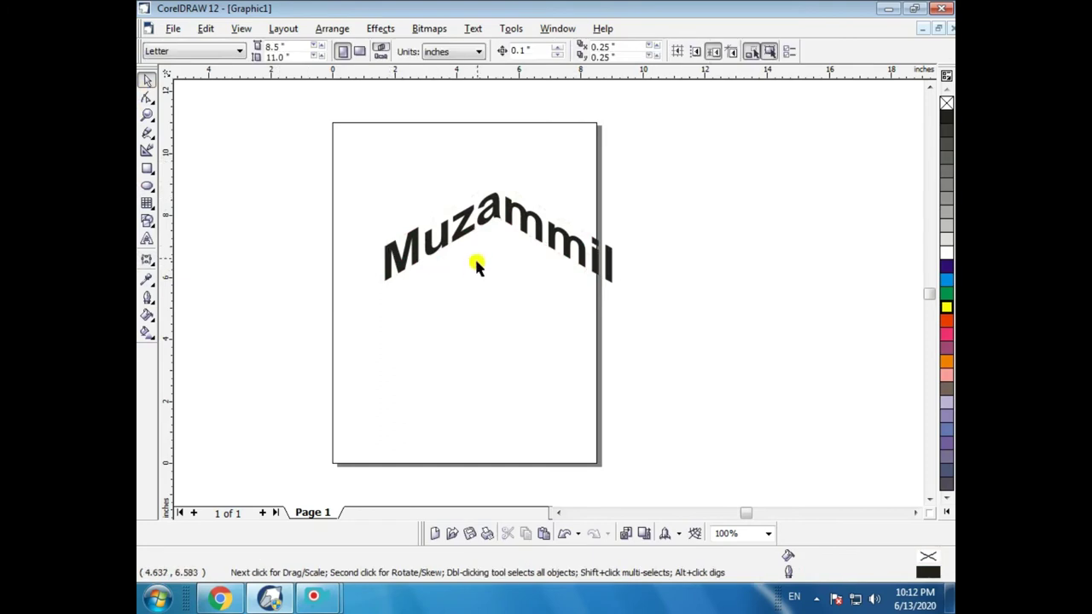
pyautogui.doubleClick(484, 220)
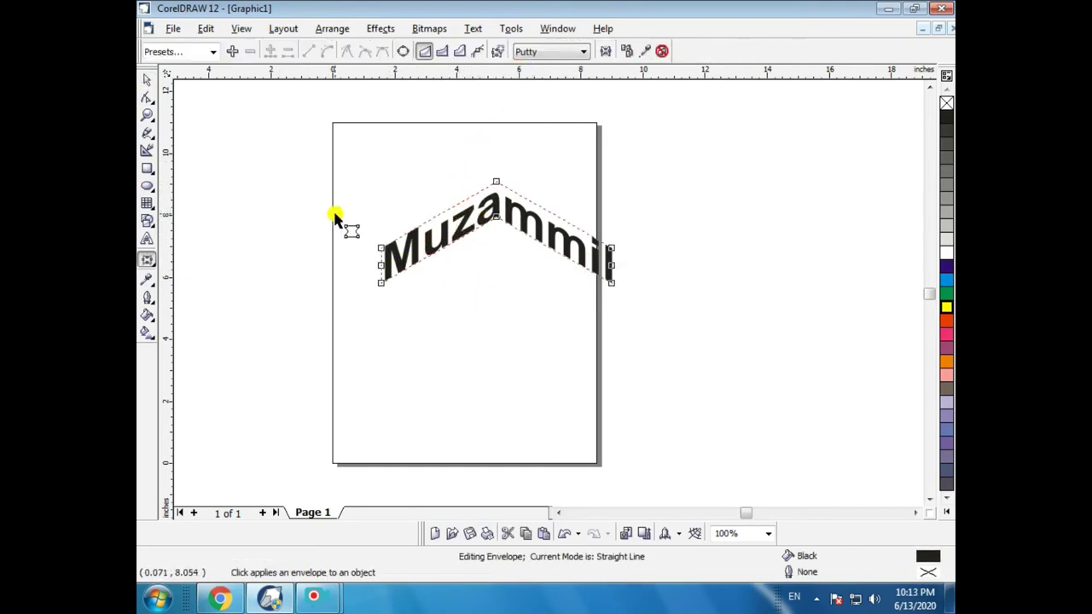
# Step: Undo the text's straight-line bend and try a Single Arc envelope raising both middle nodes together about 1.4 inches, undoing that too
pyautogui.hotkey('ctrl', 'z')
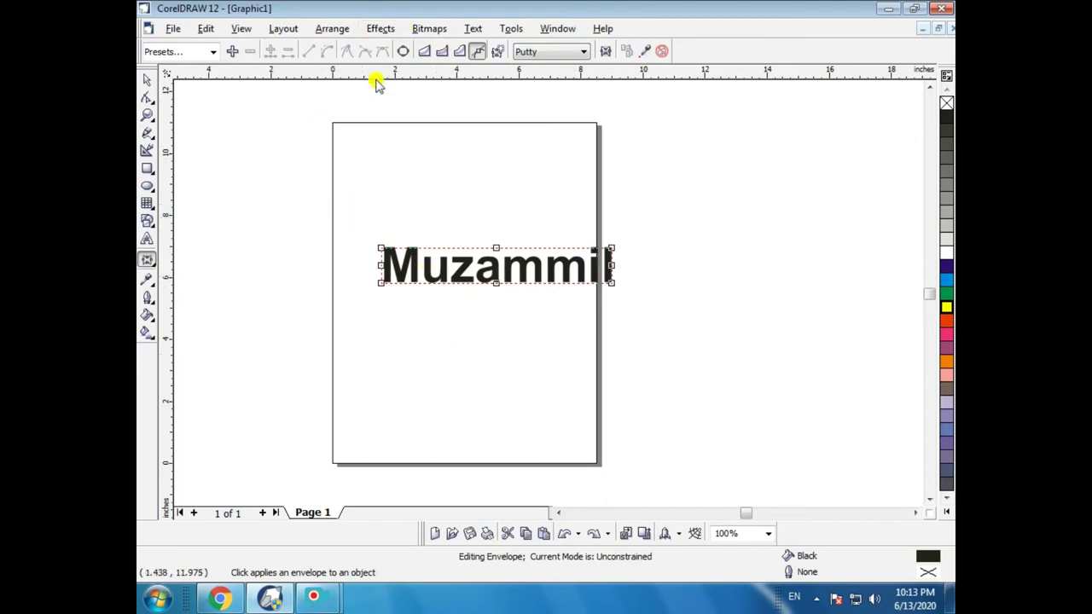
pyautogui.click(442, 51)
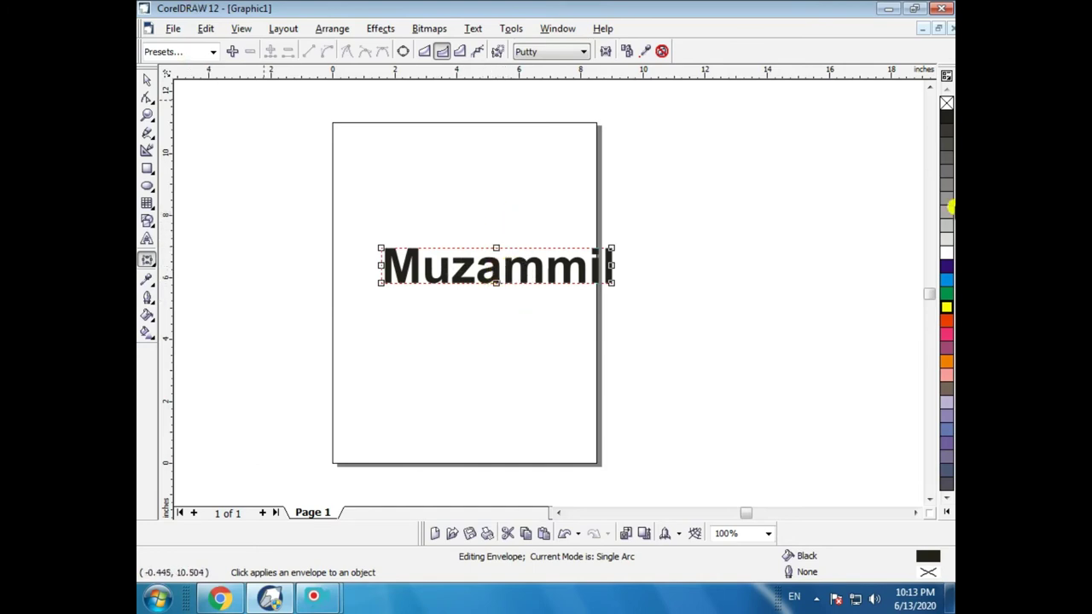
pyautogui.click(495, 285)
pyautogui.press('space')
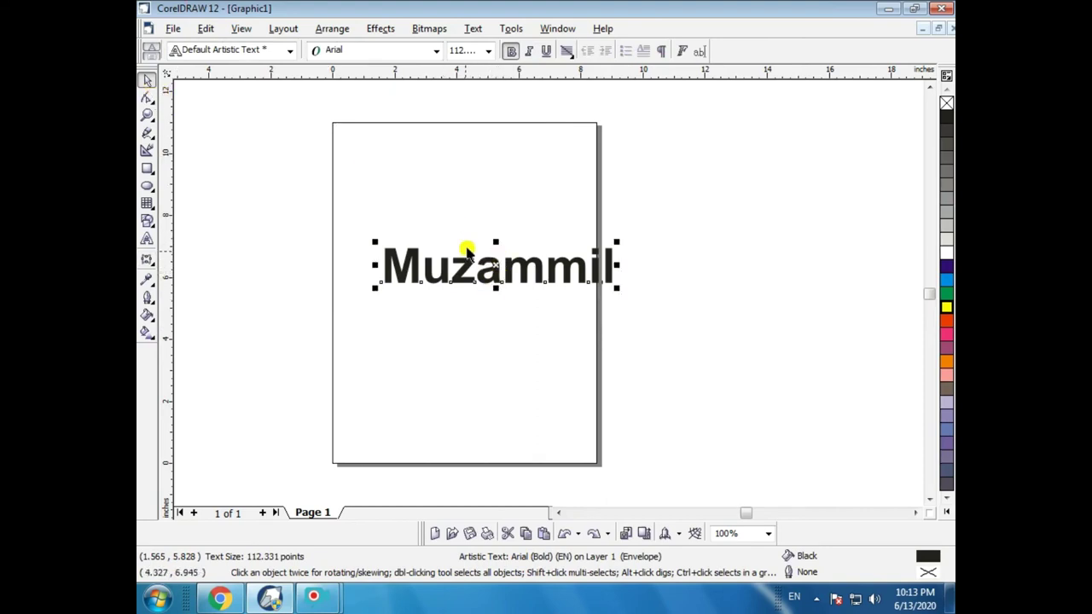
pyautogui.moveTo(465, 247); pyautogui.dragTo(467, 241)
pyautogui.click(149, 262)
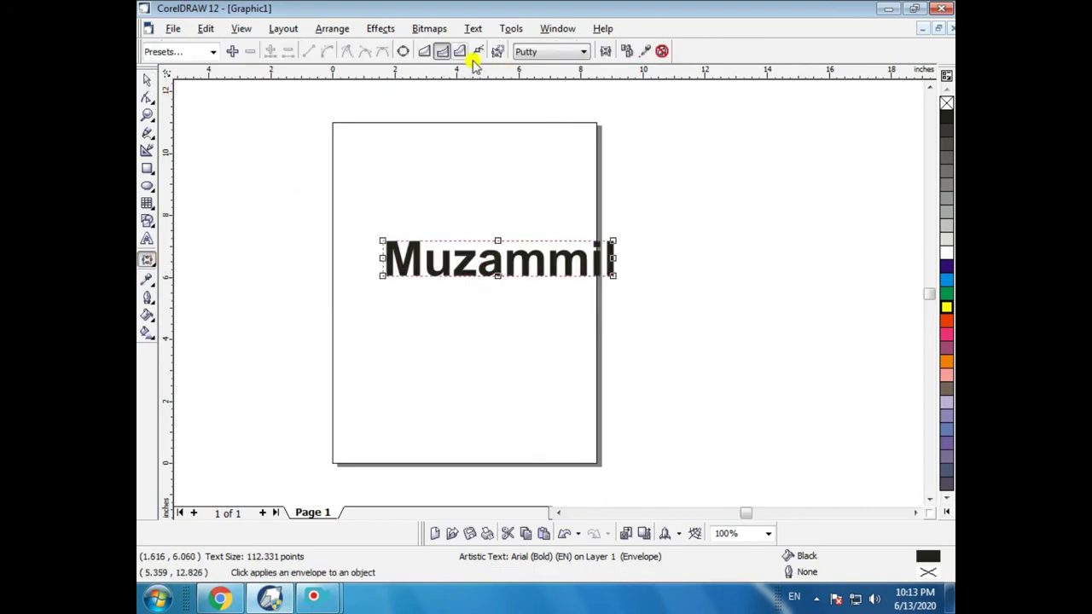
pyautogui.moveTo(498, 243); pyautogui.dragTo(497, 198)
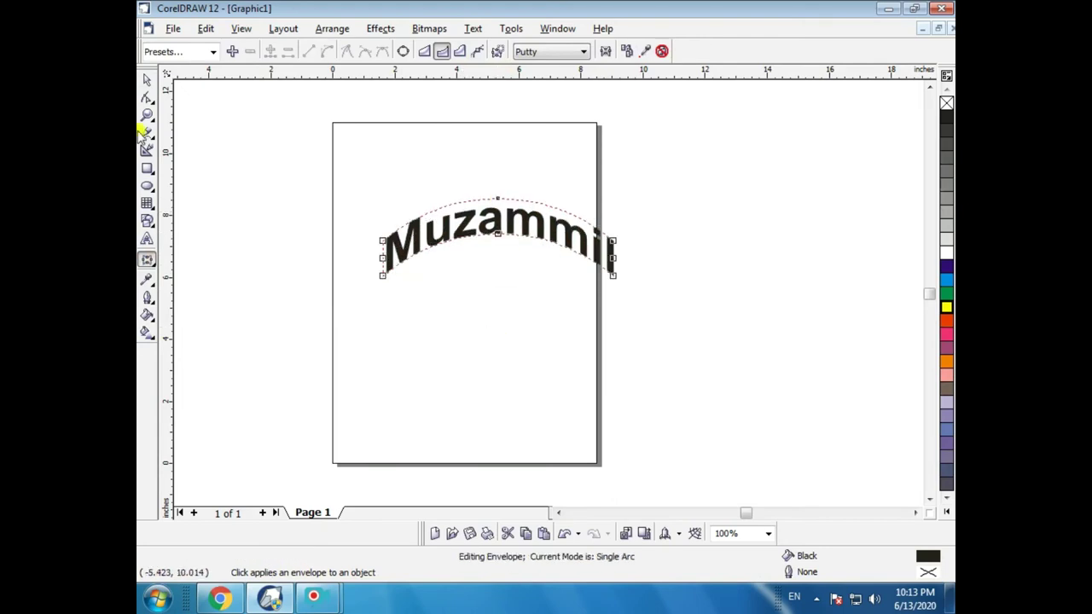
pyautogui.click(148, 79)
pyautogui.click(470, 298)
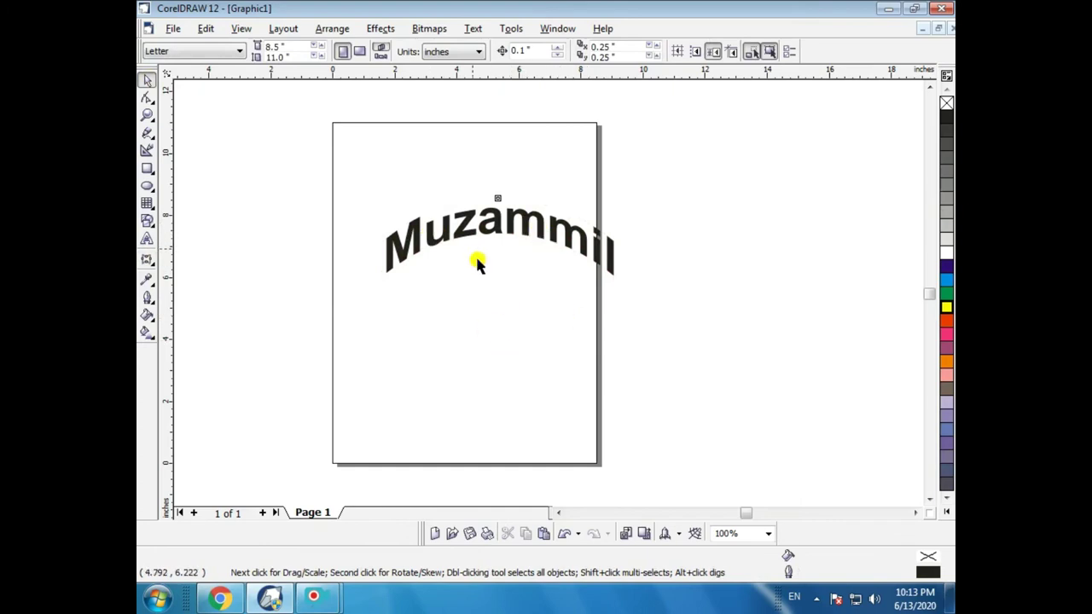
pyautogui.hotkey('ctrl', 'z')
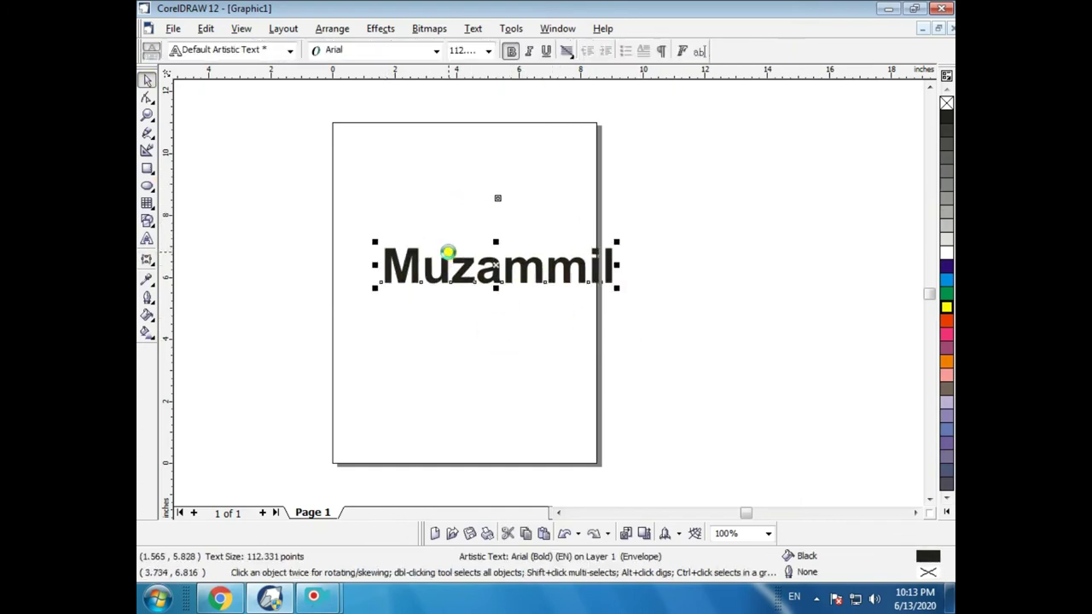
# Step: Try a Double Arc envelope on the text, raising its top-middle and bottom-middle nodes together about 1.2 inches, and undo it
pyautogui.click(147, 262)
pyautogui.click(460, 51)
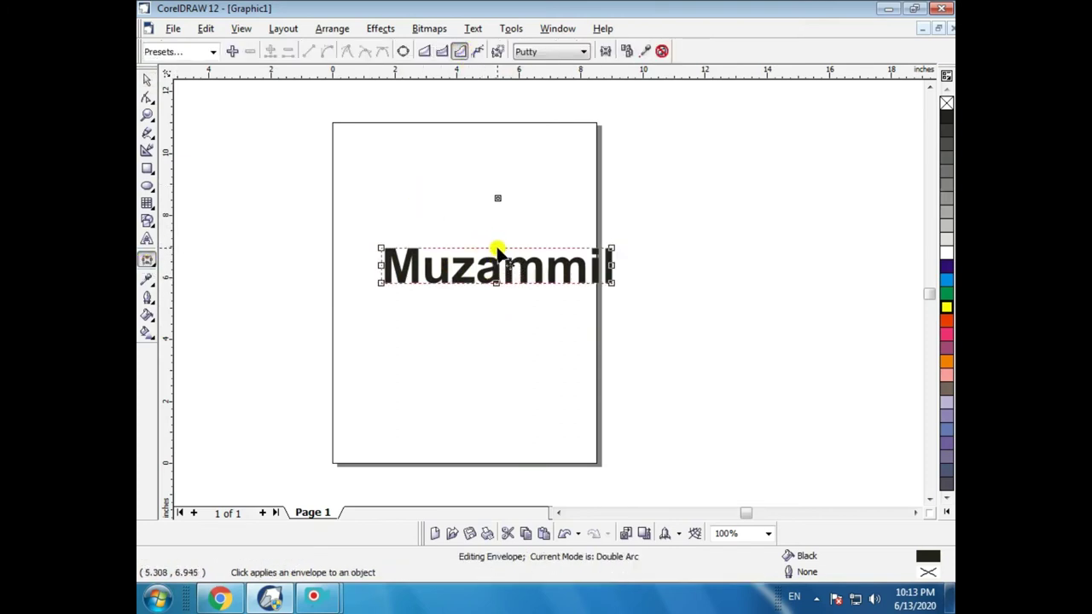
pyautogui.moveTo(496, 251); pyautogui.dragTo(496, 213)
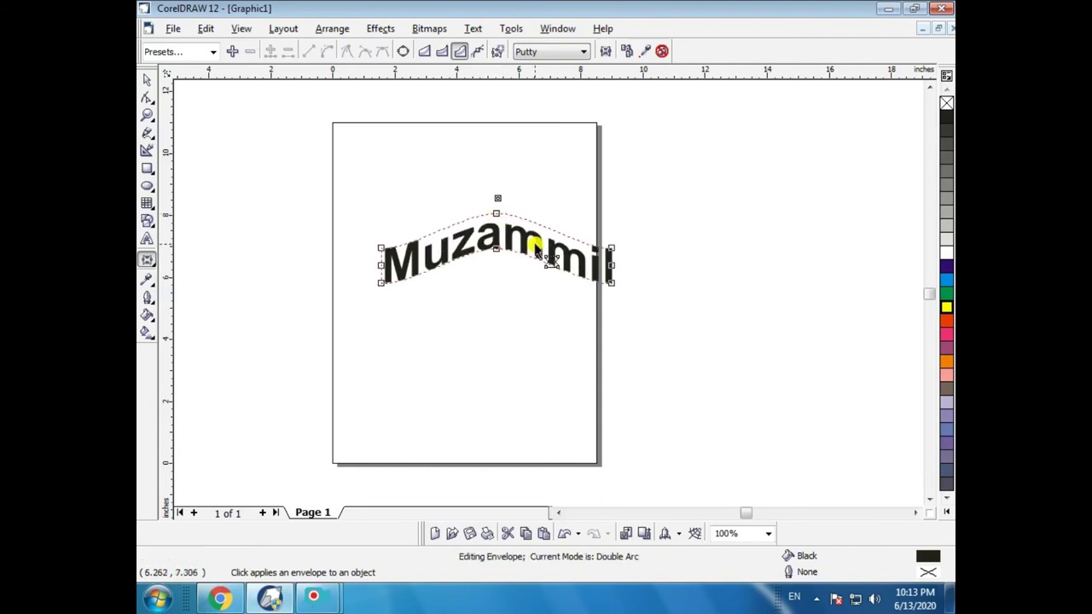
pyautogui.click(147, 79)
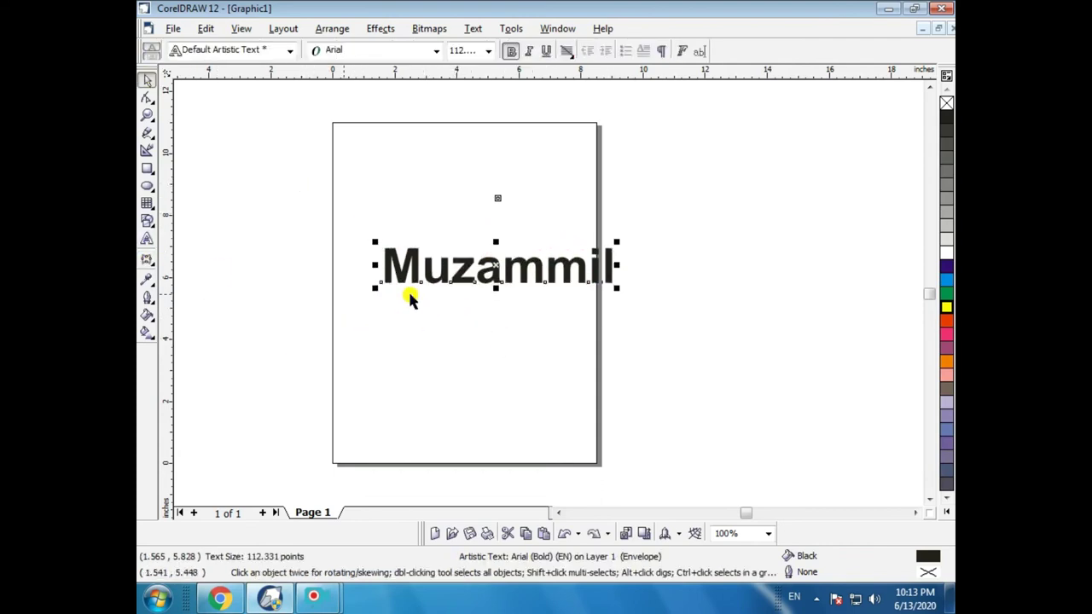
# Step: Try Horizontal mapping with the text's Double Arc envelope, raising both middle nodes about 1.2 inches and moving the text down, and undo everything
pyautogui.click(146, 259)
pyautogui.click(555, 51)
pyautogui.click(536, 69)
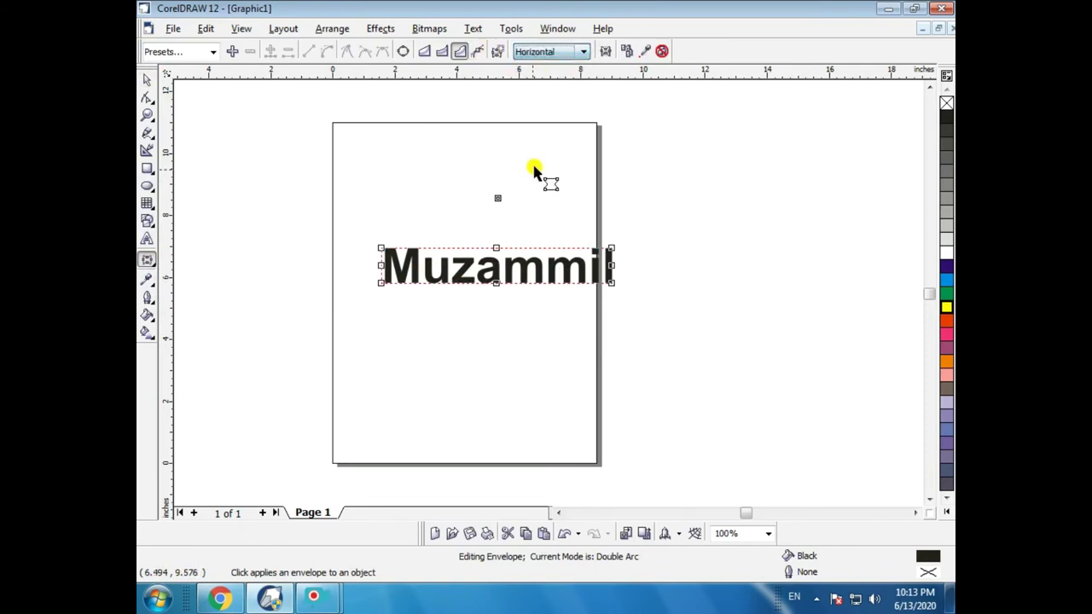
pyautogui.moveTo(498, 292); pyautogui.dragTo(499, 209)
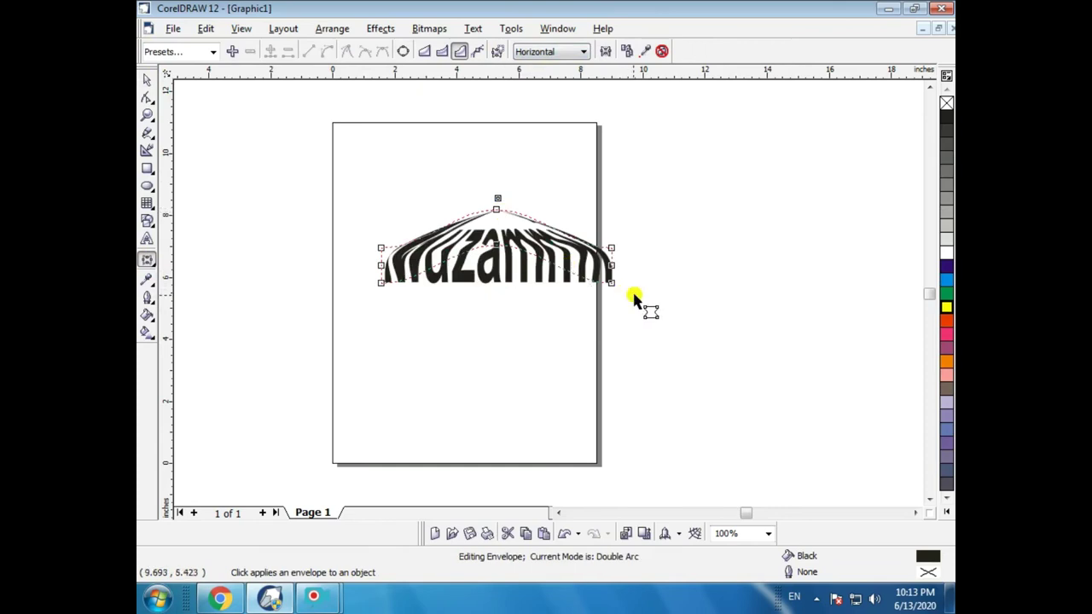
pyautogui.click(147, 78)
pyautogui.moveTo(485, 261); pyautogui.dragTo(480, 319)
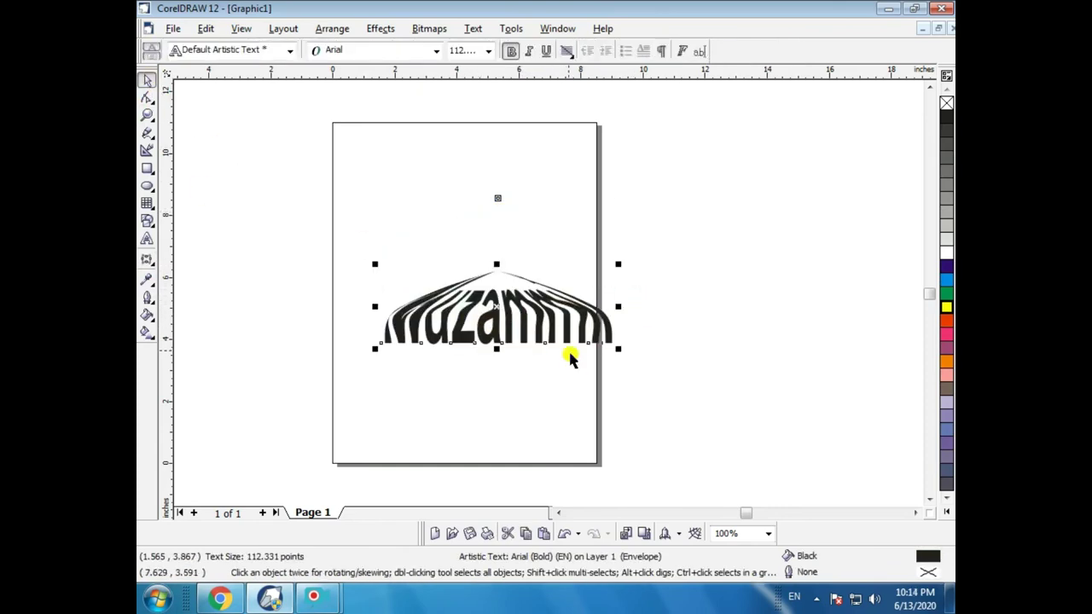
pyautogui.hotkey('ctrl', 'z')
pyautogui.hotkey('ctrl', 'z')
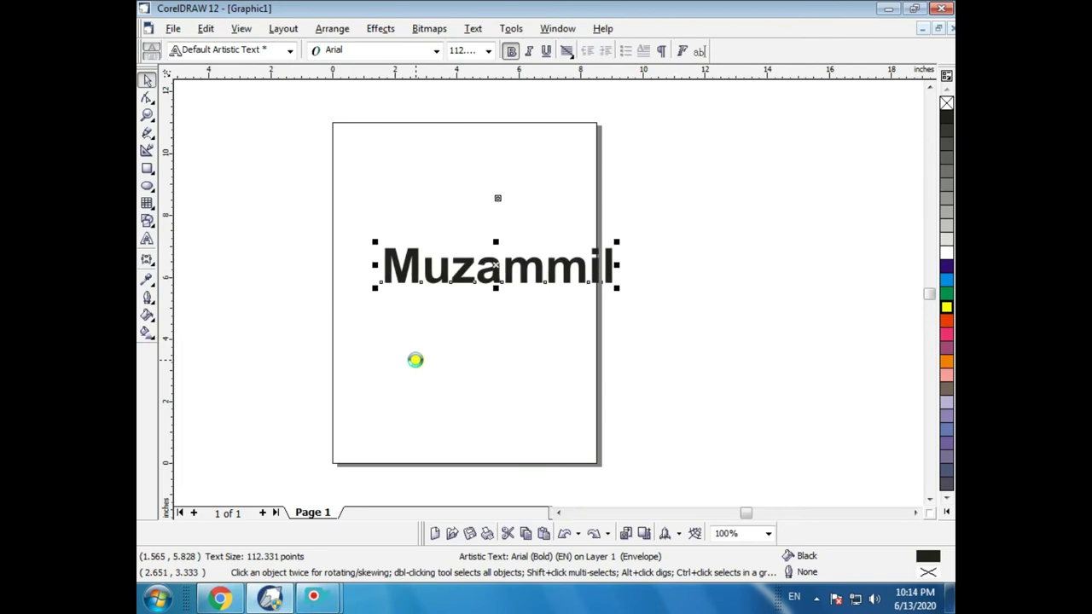
# Step: Try Original mapping with the text's Double Arc envelope, lowering both middle nodes together about 1.5 inches, and undo the bend
pyautogui.click(150, 259)
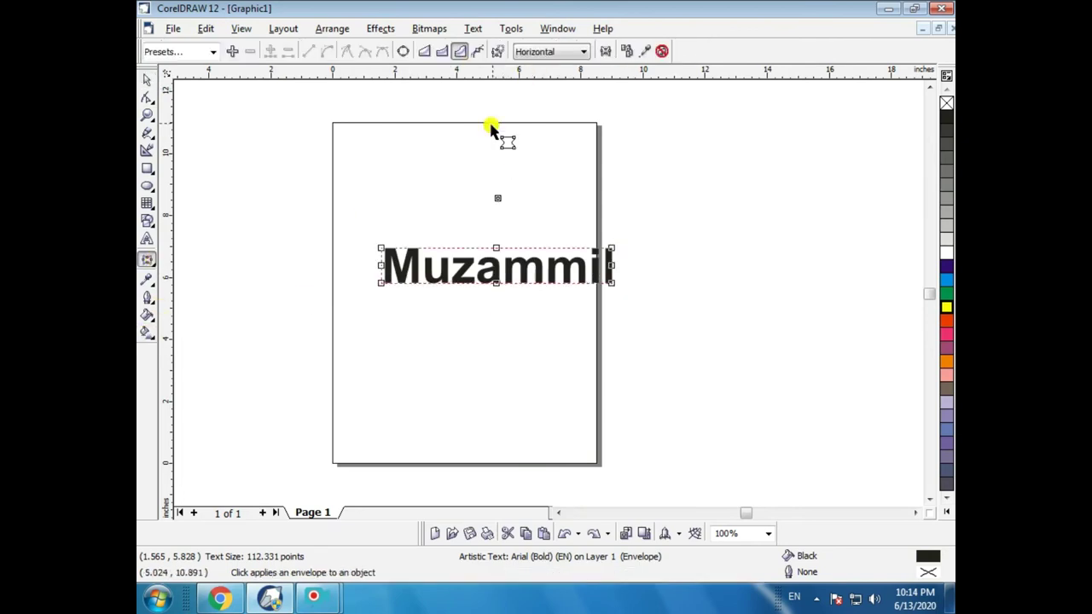
pyautogui.click(533, 51)
pyautogui.click(546, 74)
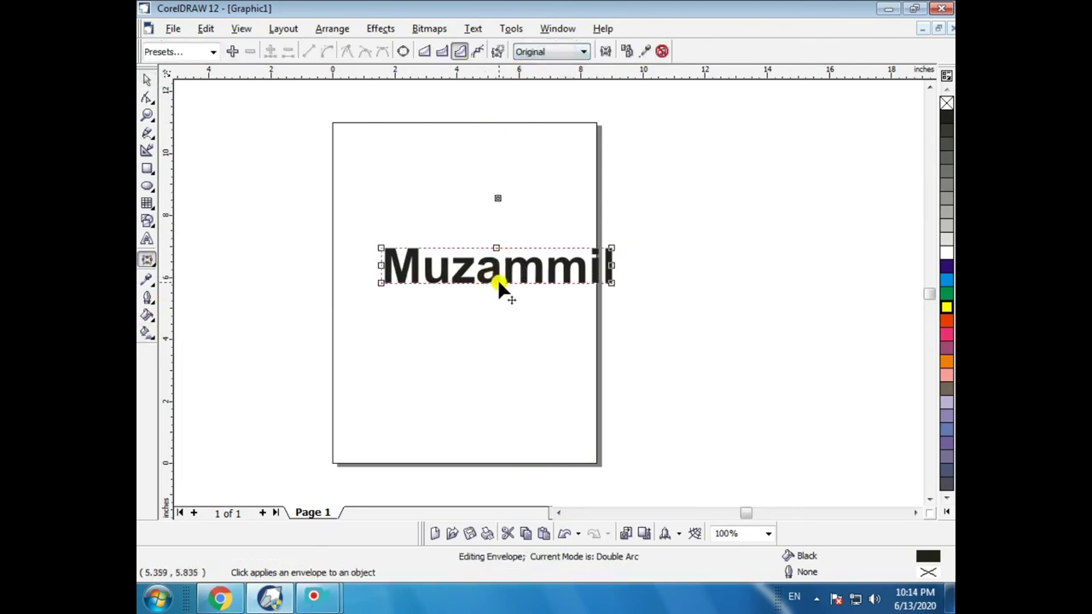
pyautogui.moveTo(495, 282); pyautogui.dragTo(495, 329)
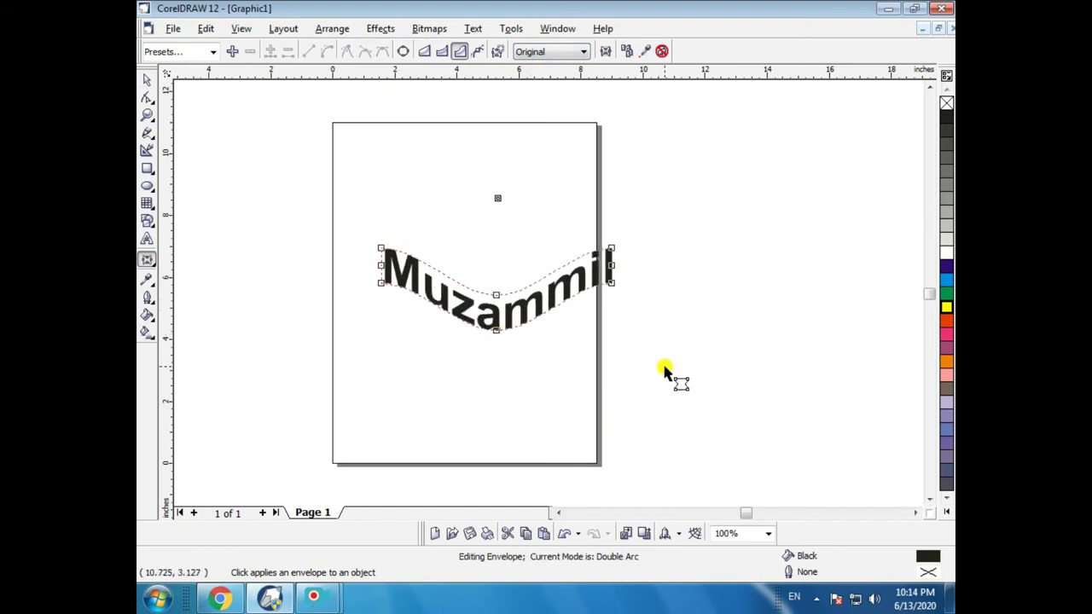
pyautogui.hotkey('ctrl', 'z')
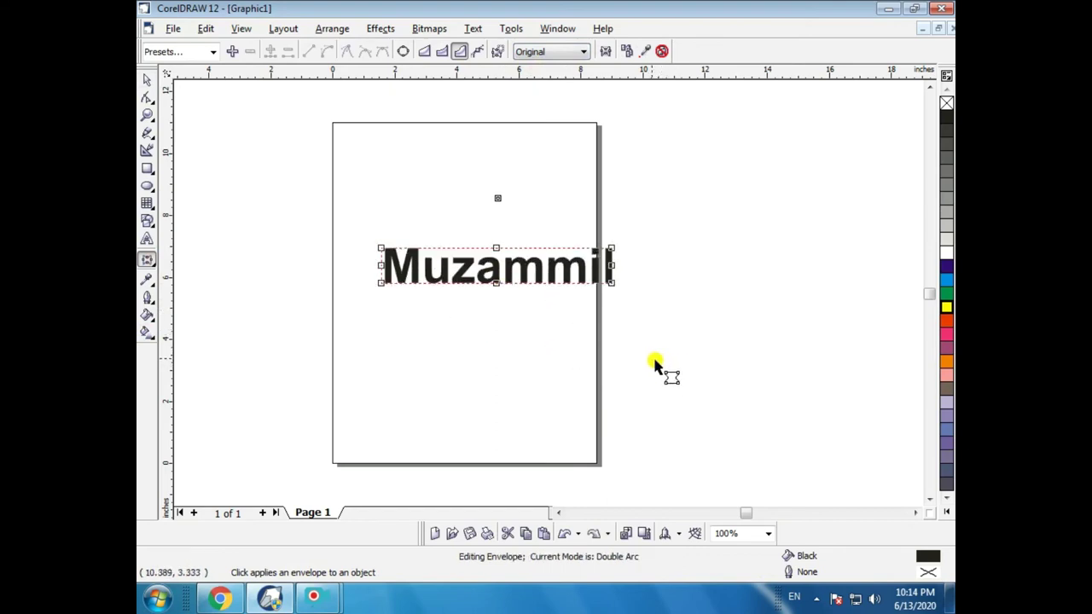
# Step: Try Vertical mapping with the text's Double Arc envelope, lowering its bottom-middle node about 1.2 inches, and undo the bend
pyautogui.click(524, 51)
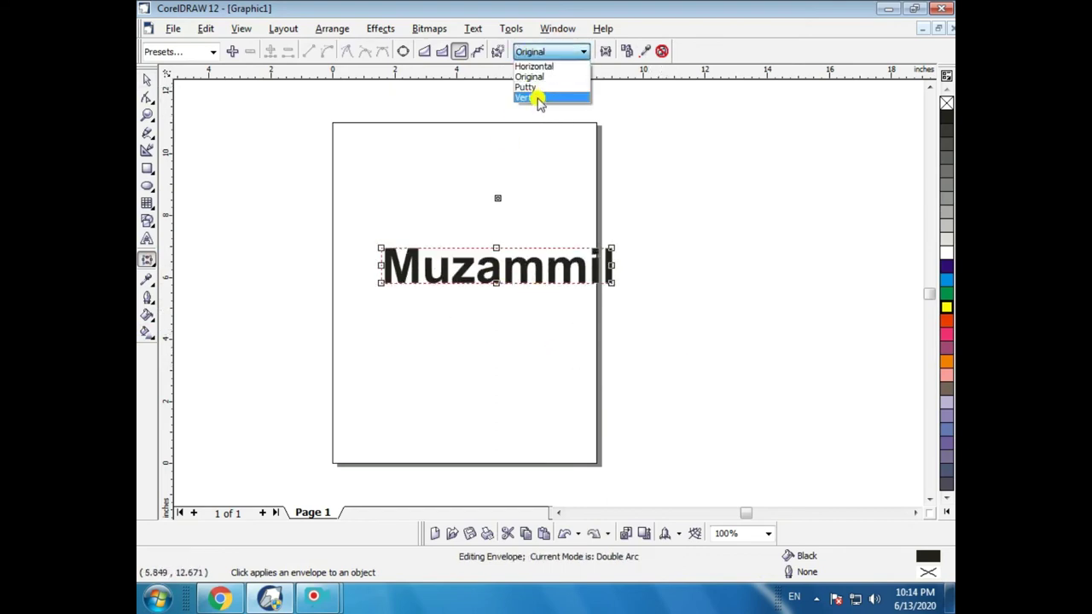
pyautogui.click(546, 97)
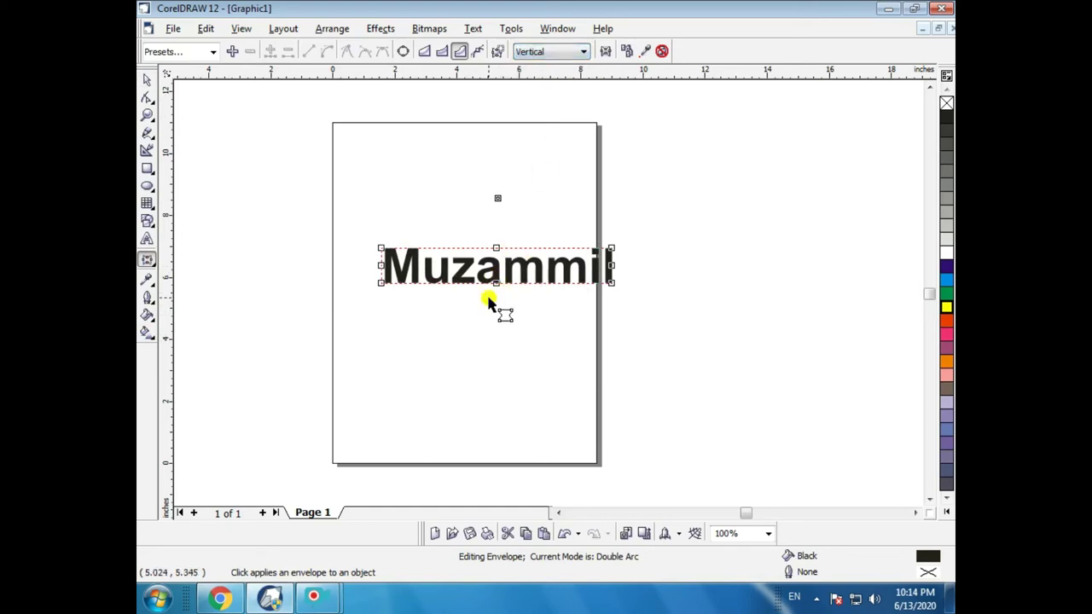
pyautogui.moveTo(495, 284); pyautogui.dragTo(495, 321)
pyautogui.hotkey('ctrl', 'z')
# Step: Draw a rectangle about 10.3 by 1.65 inches below the text and fill it with yellow
pyautogui.click(149, 171)
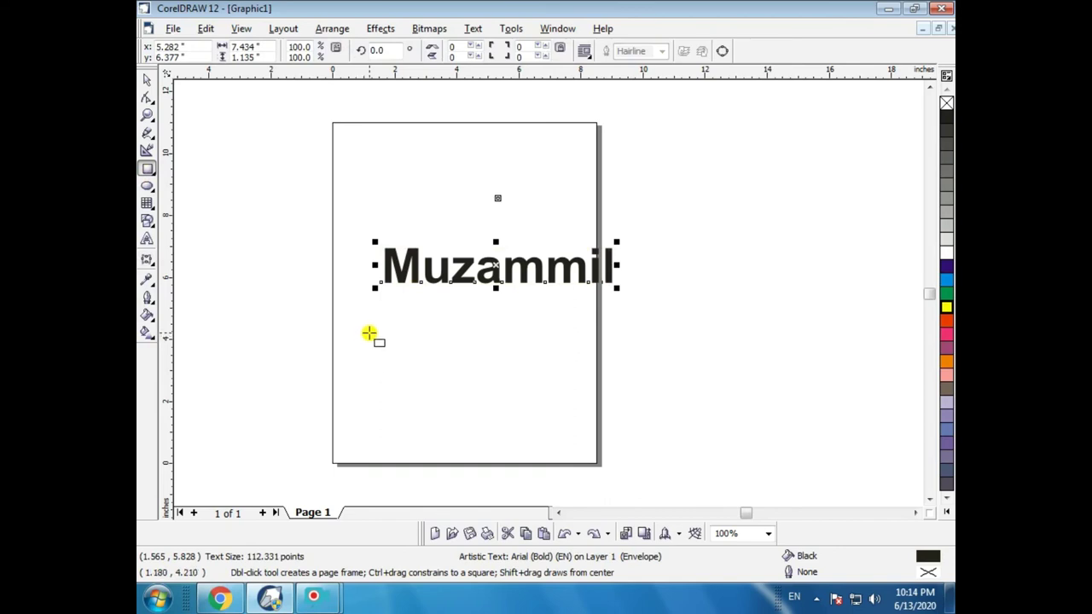
pyautogui.moveTo(368, 332); pyautogui.dragTo(689, 383)
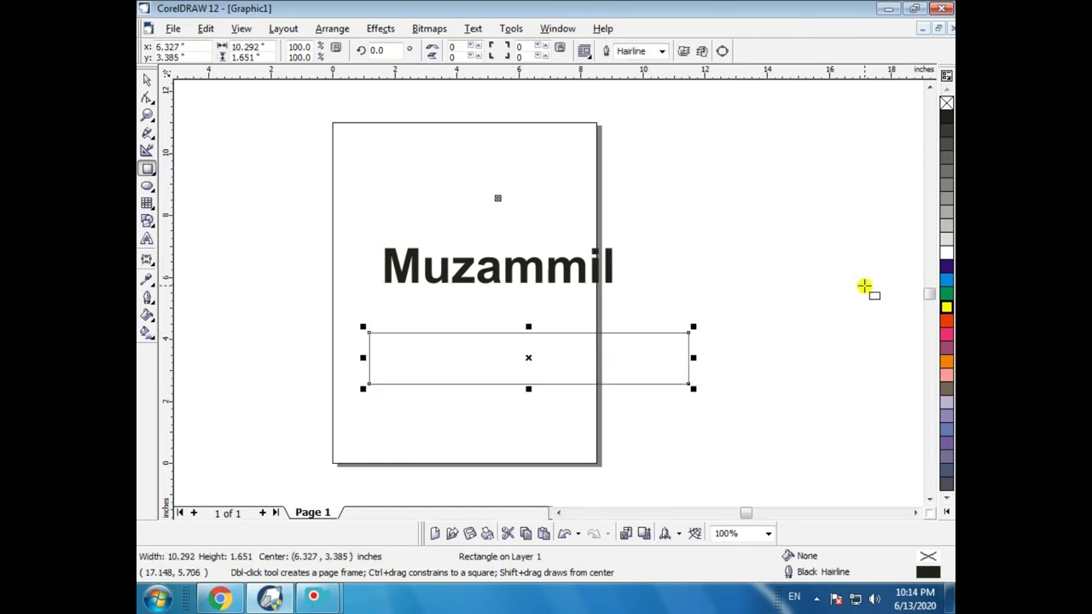
pyautogui.click(946, 309)
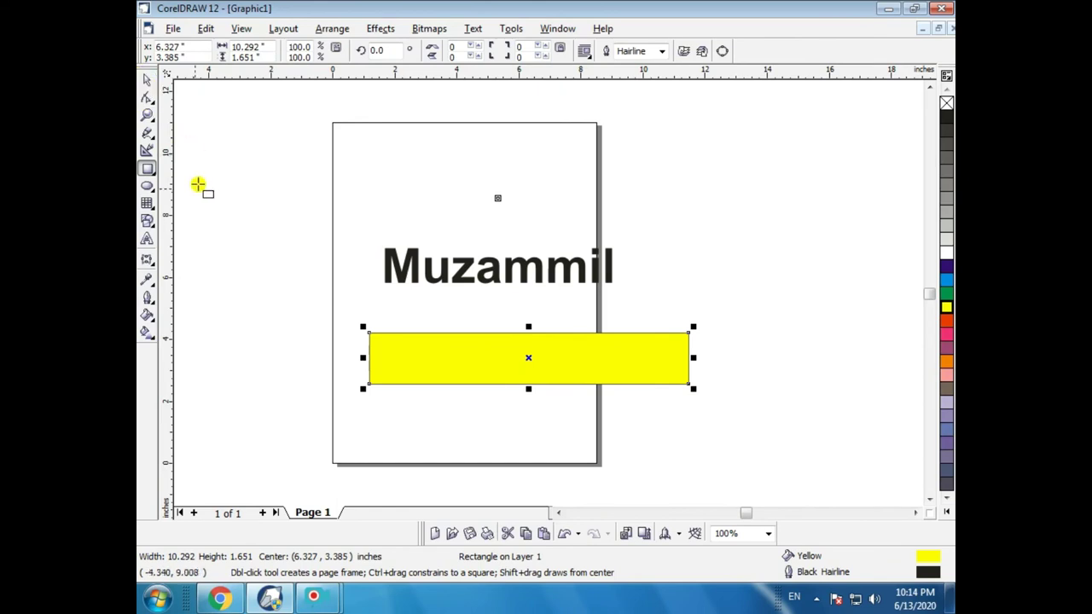
# Step: Apply a Single Arc envelope to the yellow rectangle, raising its top-middle and bottom-middle nodes together about 1.2 inches
pyautogui.click(147, 260)
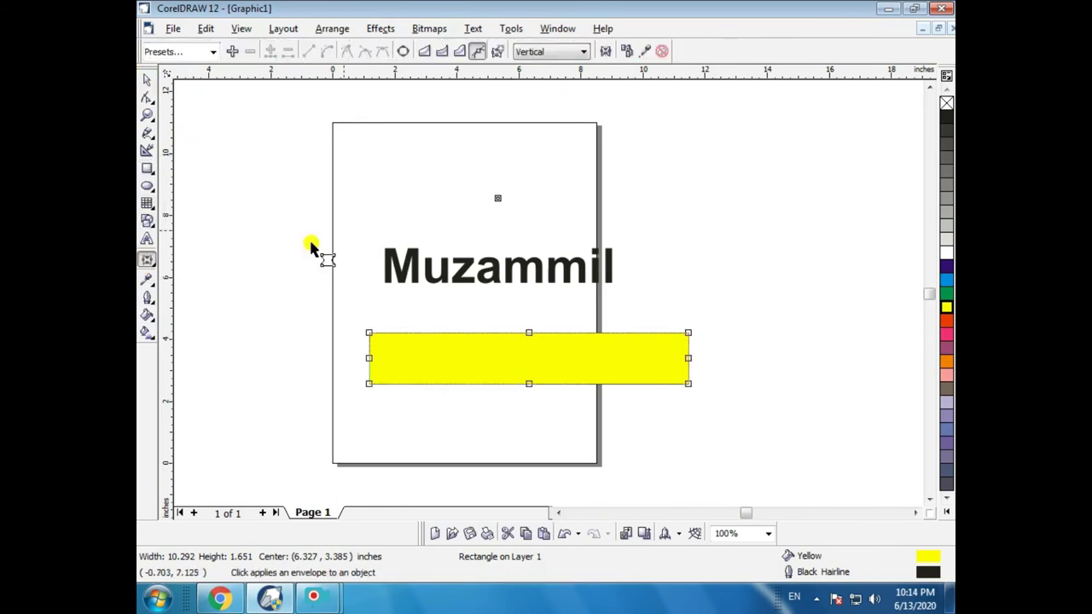
pyautogui.click(442, 51)
pyautogui.moveTo(528, 333)
pyautogui.mouseDown()
pyautogui.moveTo(580, 324)
pyautogui.moveTo(531, 341)
pyautogui.moveTo(529, 317)
pyautogui.mouseUp()
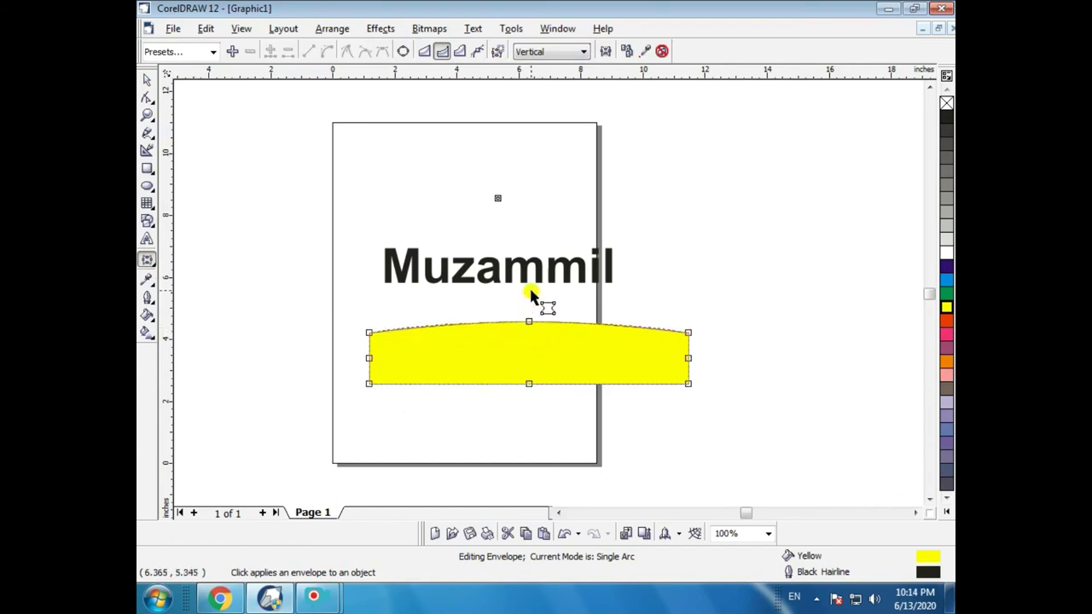
pyautogui.hotkey('ctrl', 'z')
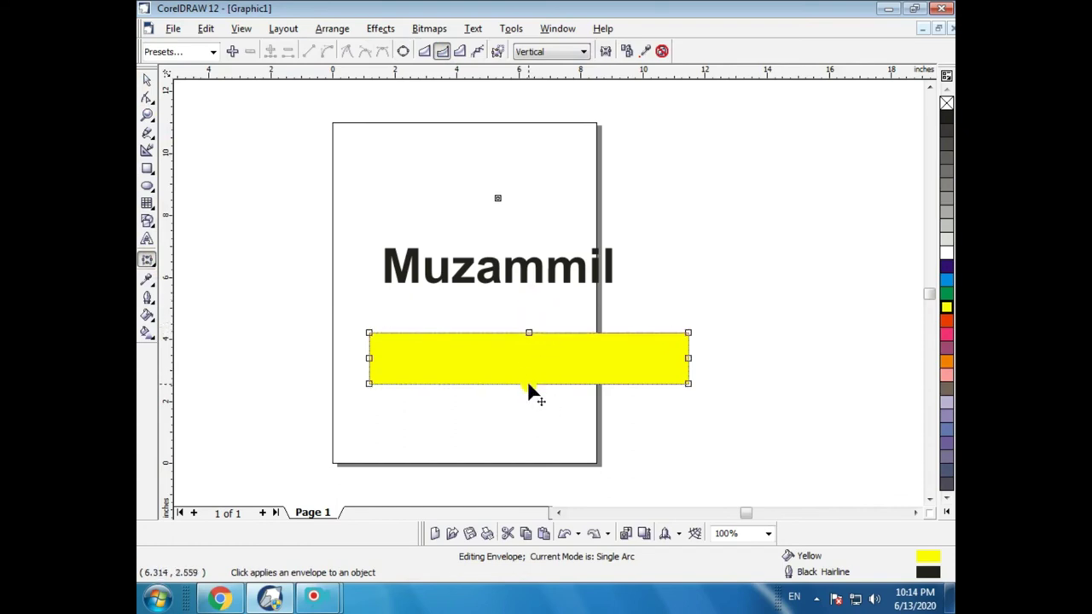
pyautogui.moveTo(529, 383); pyautogui.dragTo(528, 346)
pyautogui.click(146, 80)
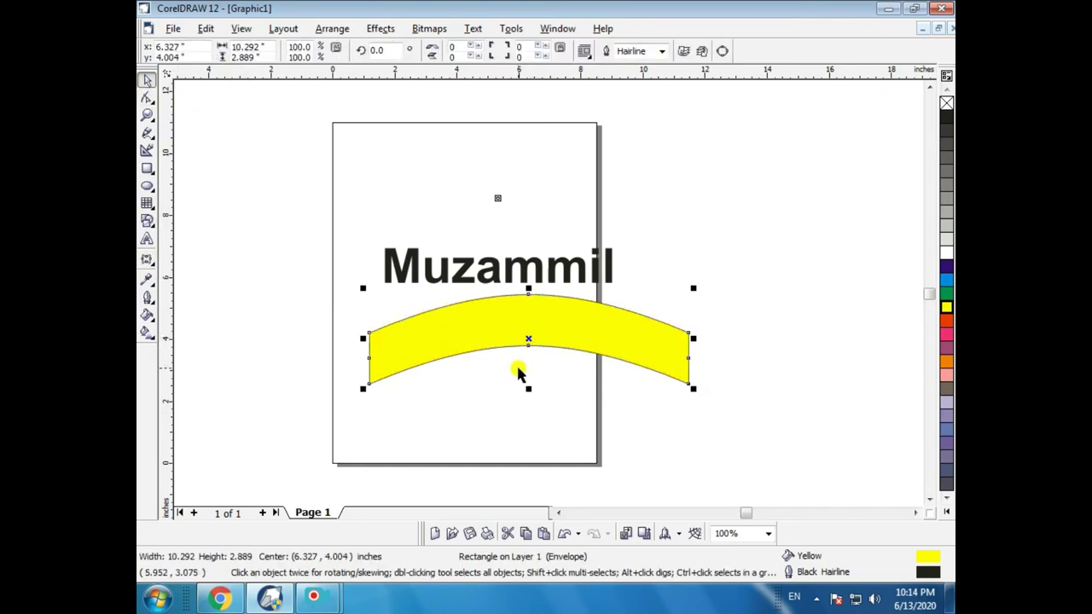
# Step: Move the text and the yellow arch together down about 2 inches, and shift the text alone back up about 1.2 inches
pyautogui.click(641, 217)
pyautogui.click(570, 315)
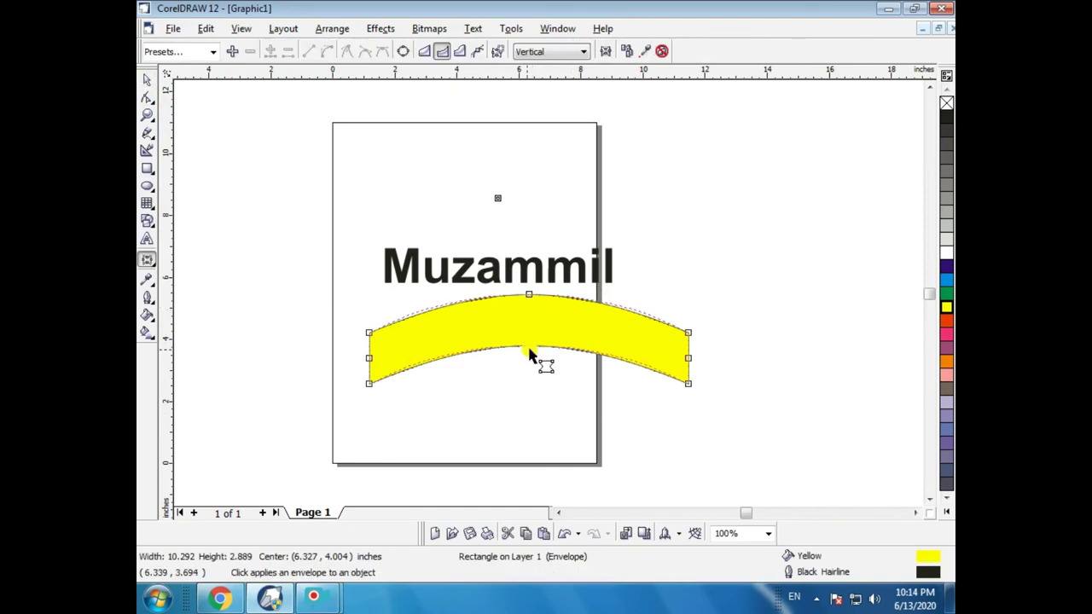
pyautogui.click(146, 80)
pyautogui.press('space')
pyautogui.doubleClick(146, 80)
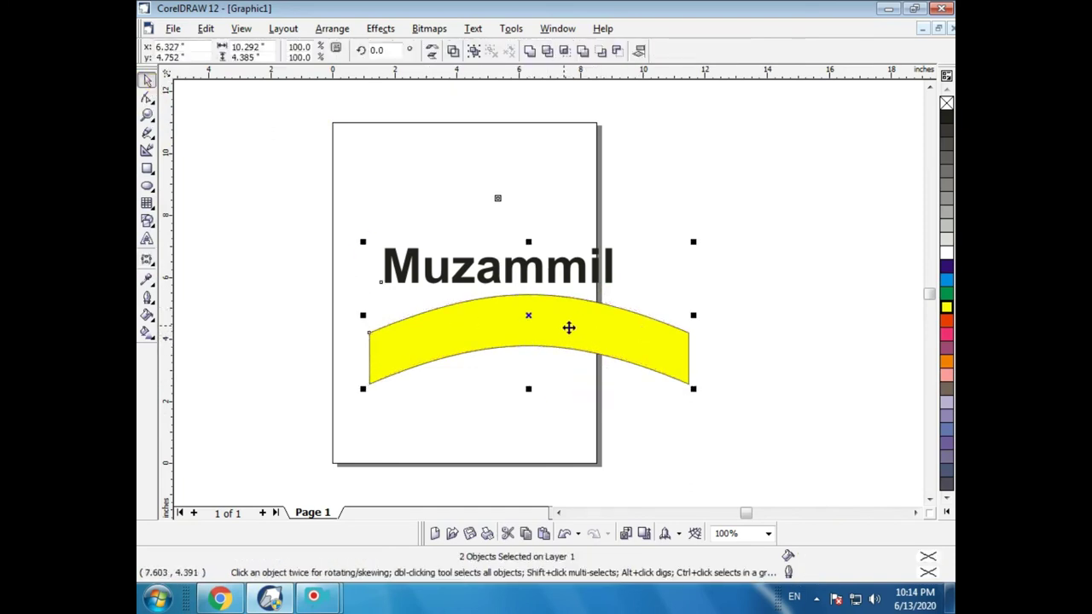
pyautogui.moveTo(569, 328); pyautogui.dragTo(569, 387)
pyautogui.click(538, 333)
pyautogui.moveTo(538, 334); pyautogui.dragTo(517, 300)
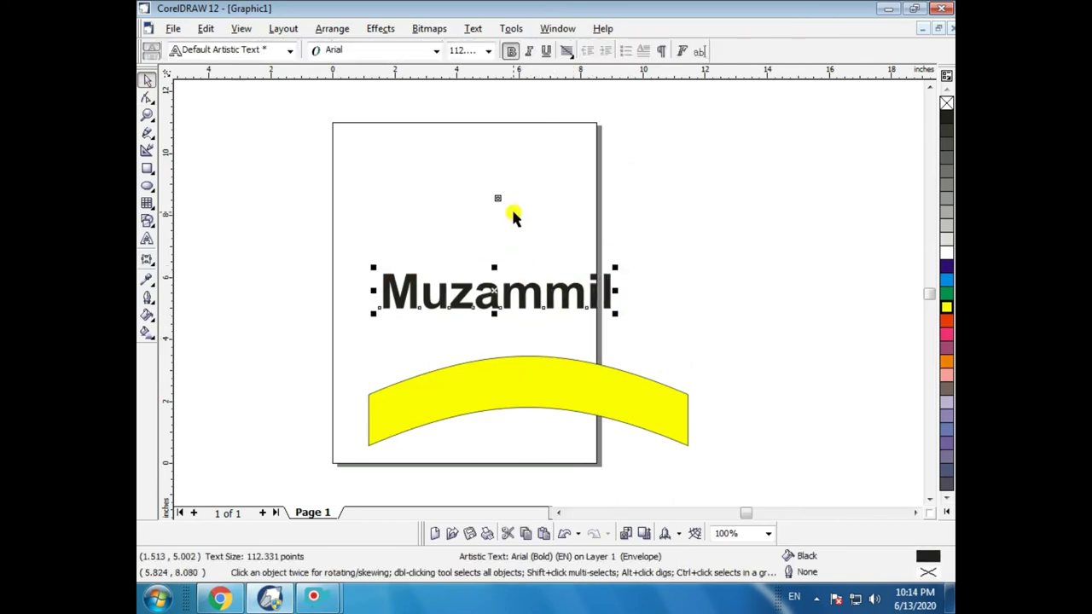
pyautogui.click(546, 402)
pyautogui.press('space')
pyautogui.press('space')
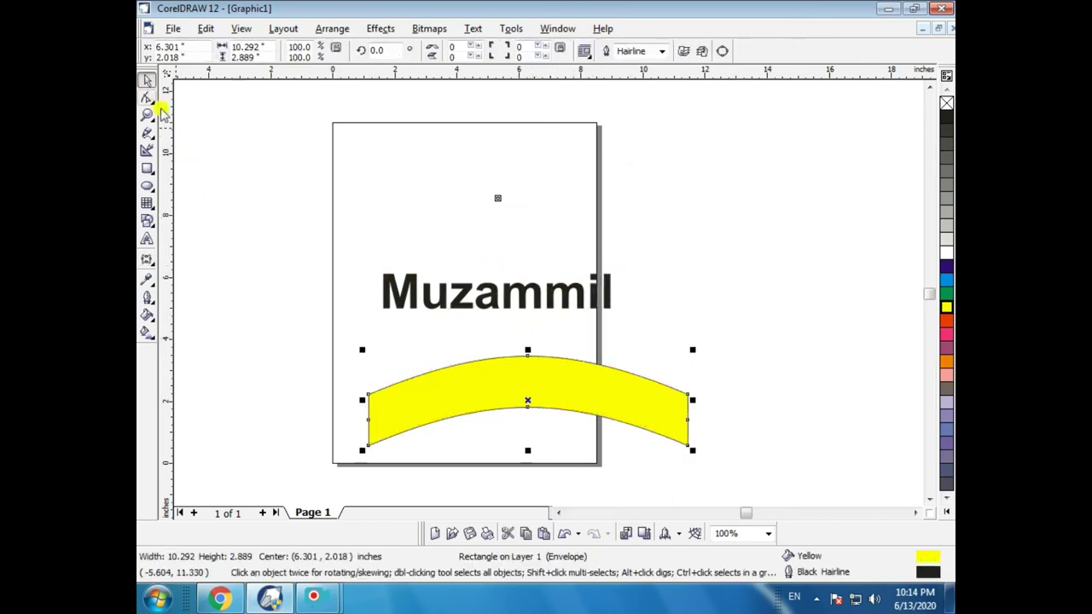
pyautogui.click(580, 373)
pyautogui.click(670, 317)
pyautogui.click(619, 406)
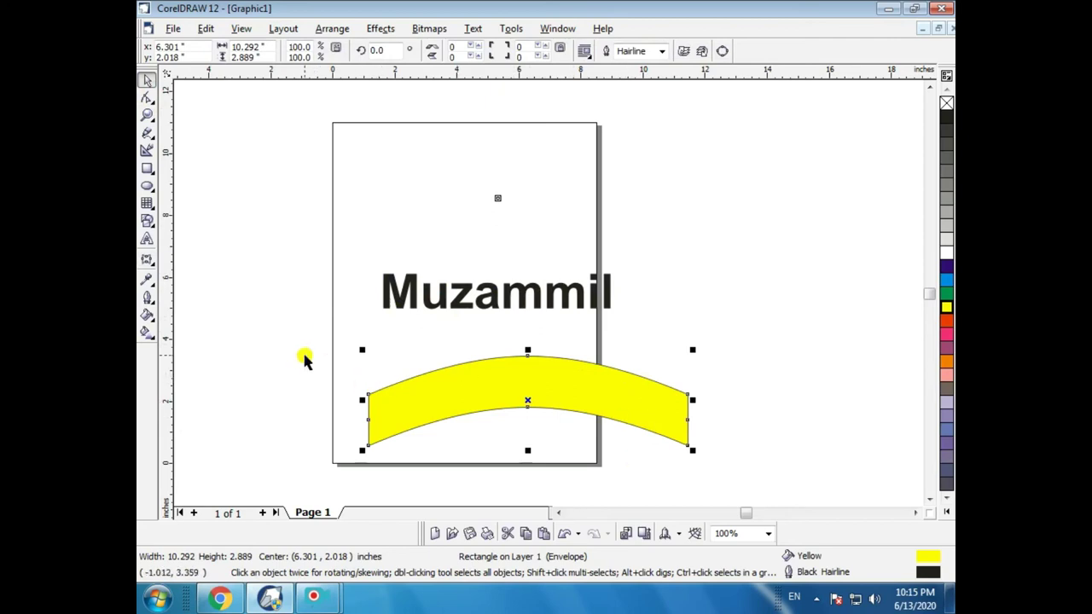
# Step: Select the artistic text above the yellow arch and show the Envelope docker
pyautogui.click(412, 303)
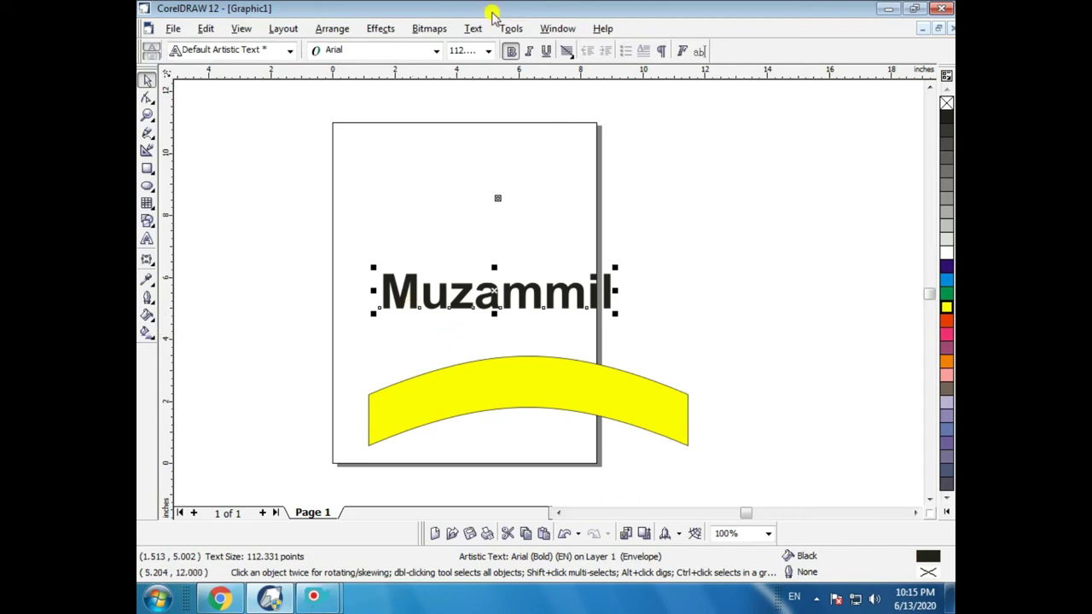
pyautogui.click(546, 31)
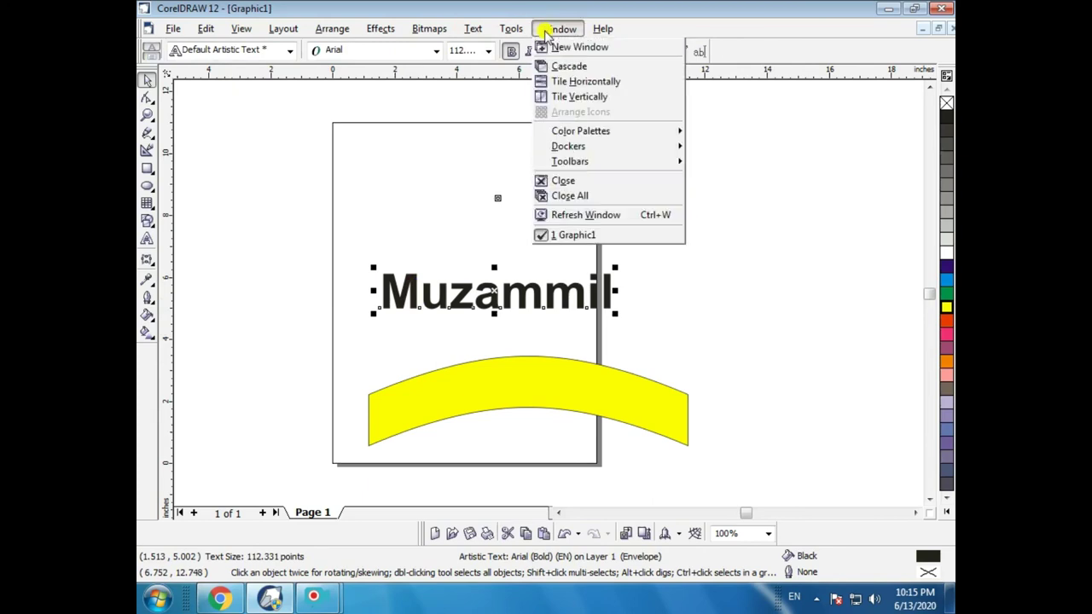
pyautogui.moveTo(565, 149)
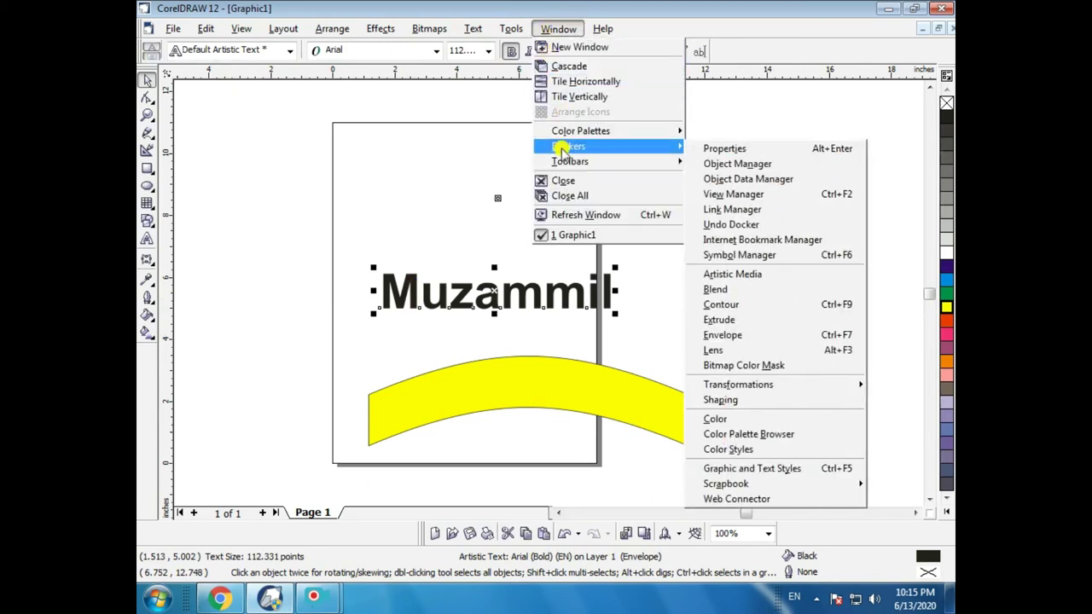
pyautogui.click(826, 334)
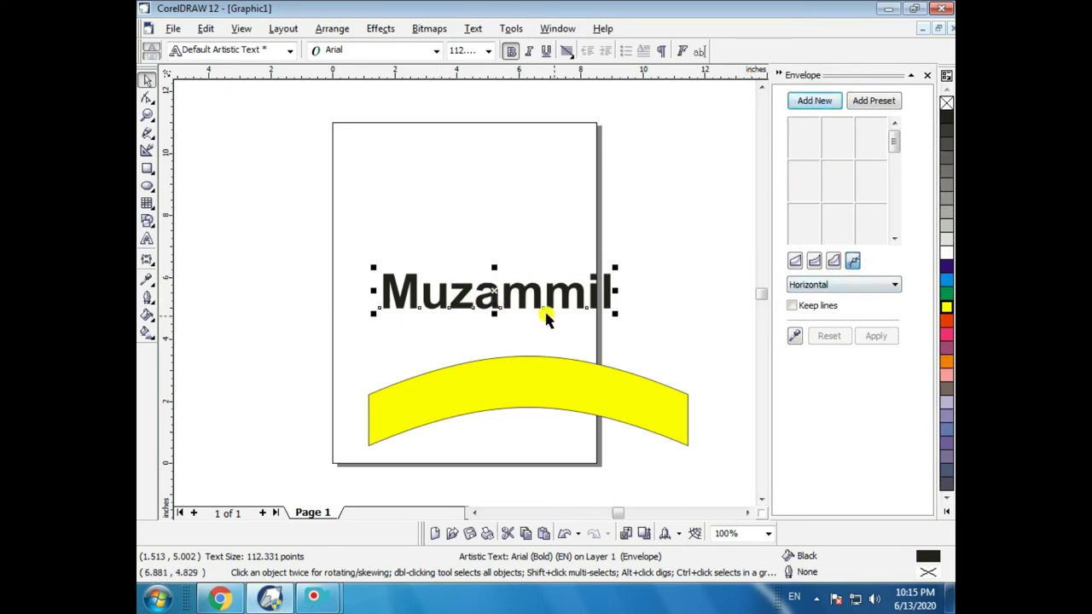
# Step: Create an envelope for the text from the yellow arch's shape and apply it with Horizontal mapping
pyautogui.click(795, 338)
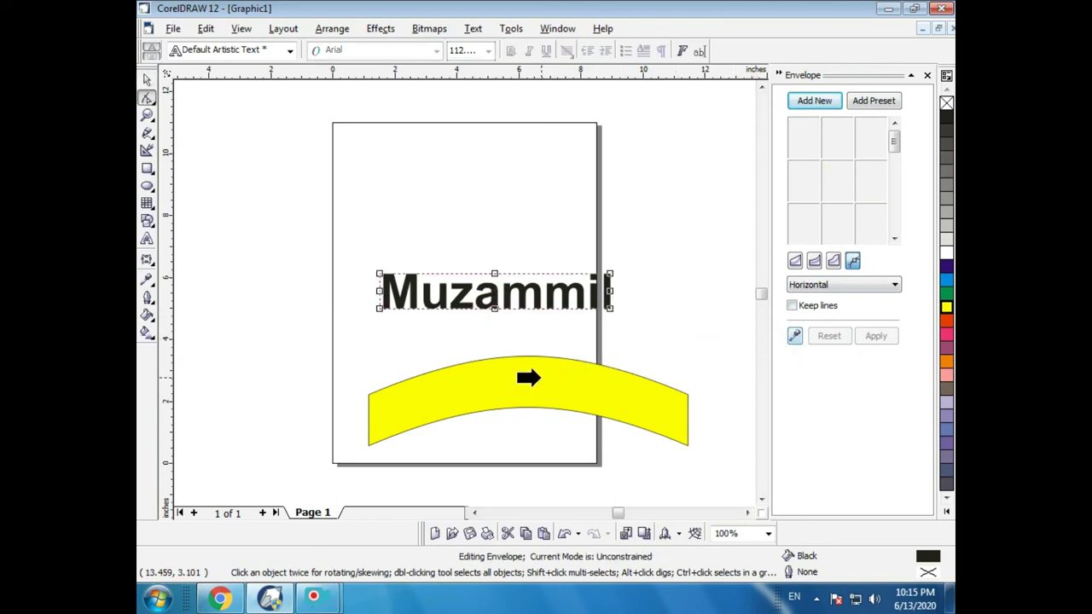
pyautogui.click(541, 378)
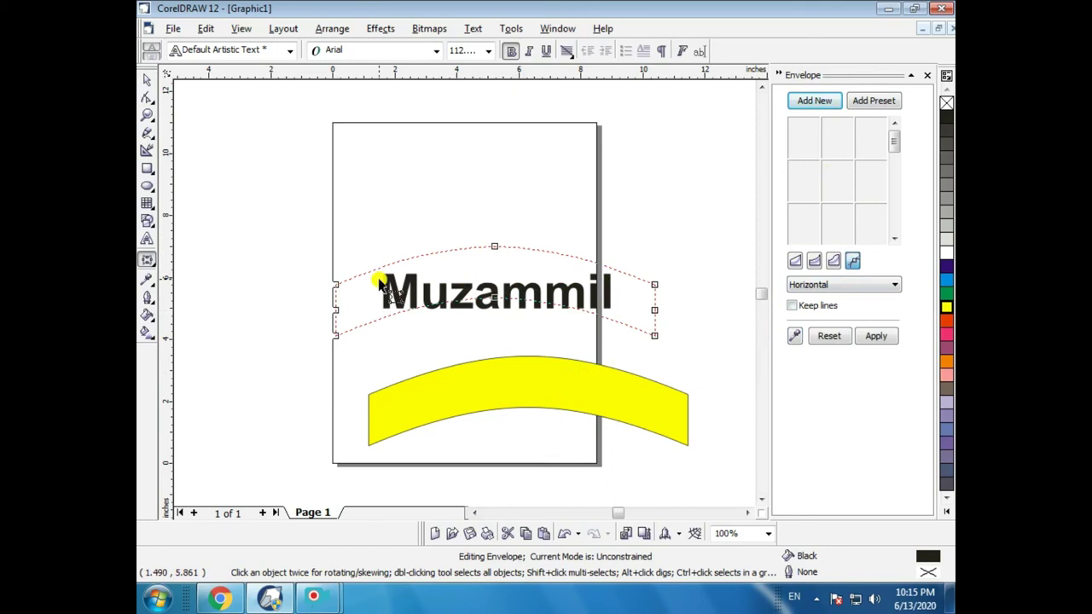
pyautogui.click(878, 336)
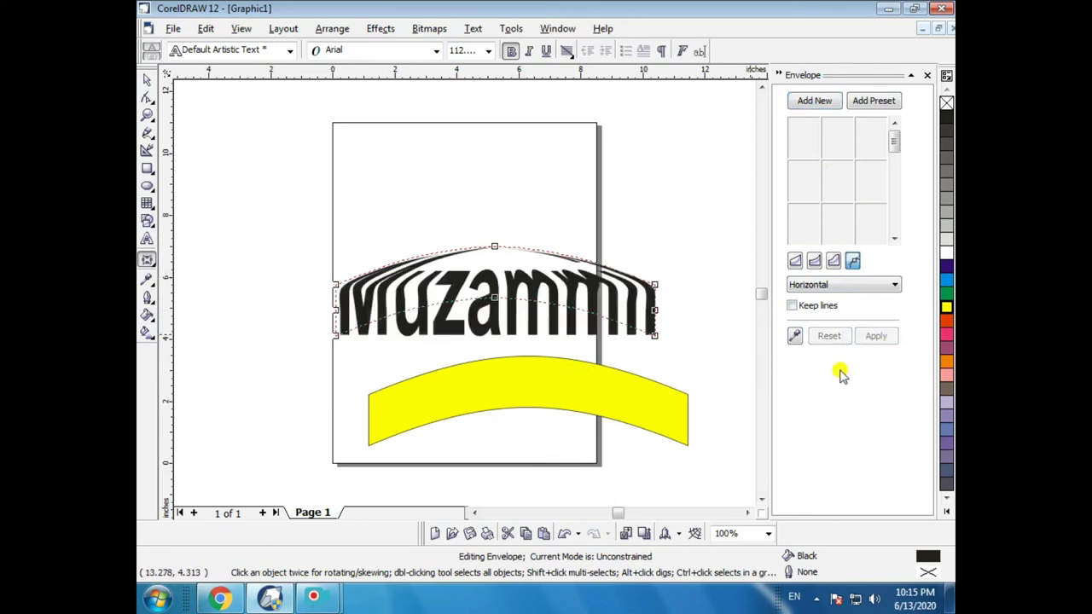
pyautogui.click(147, 82)
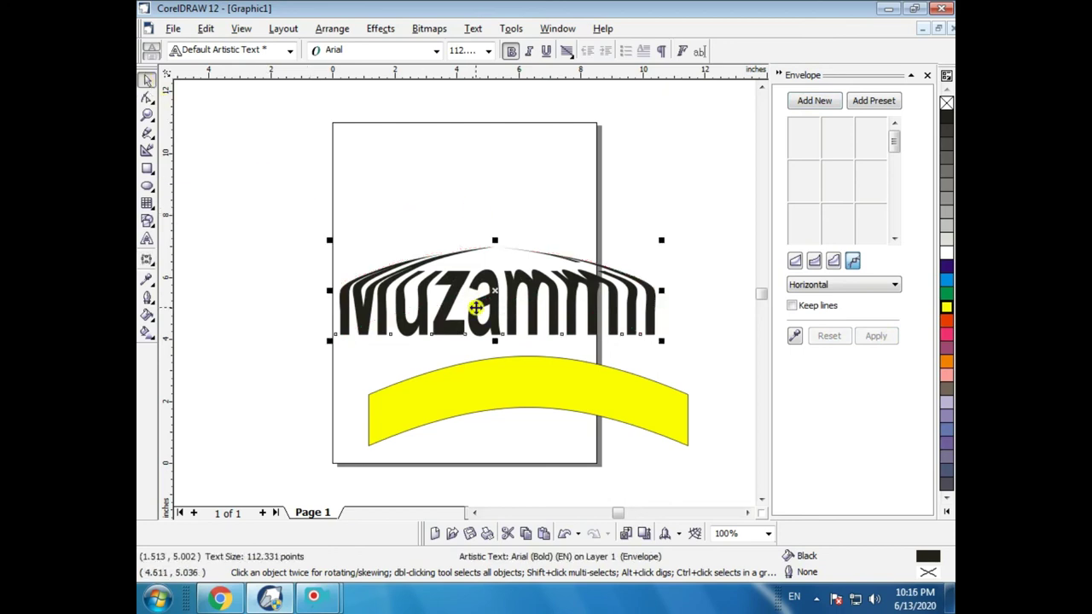
# Step: Try Putty mapping on the text's arch-shaped envelope, and undo back to the straight text
pyautogui.click(143, 256)
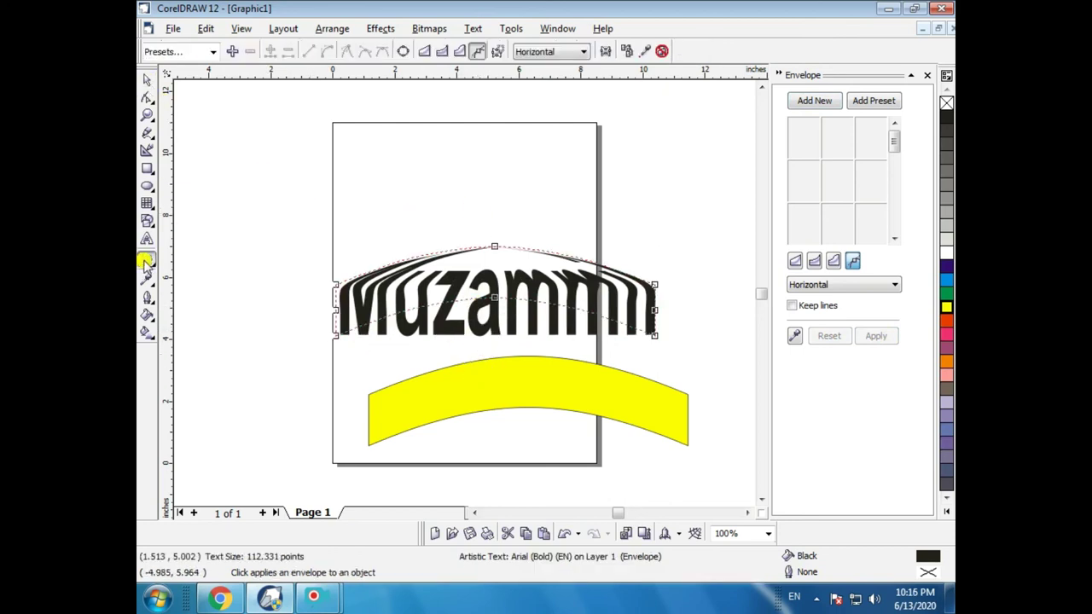
pyautogui.click(531, 52)
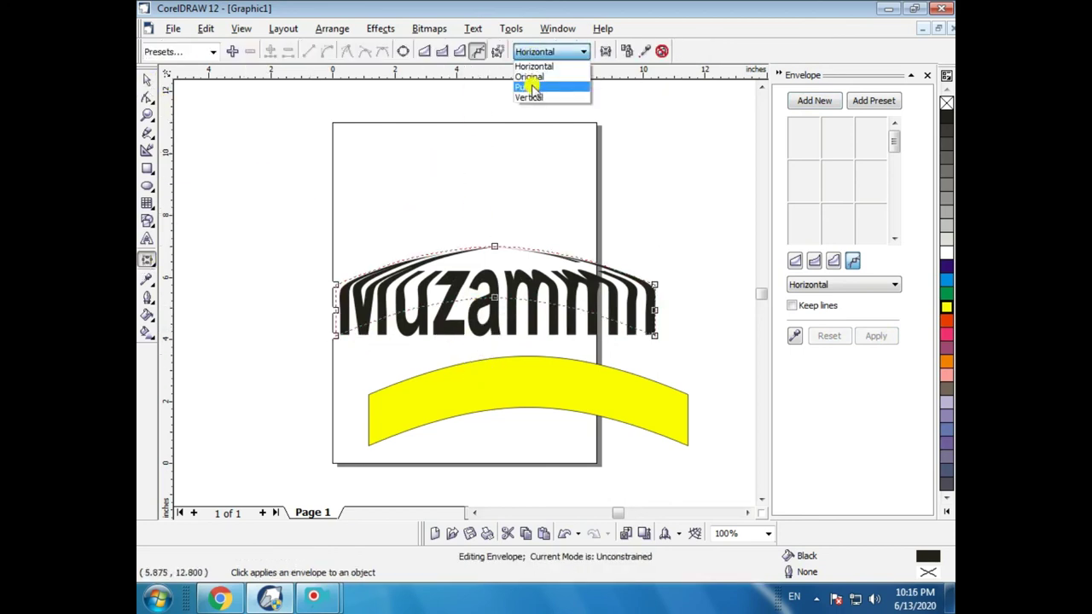
pyautogui.click(529, 87)
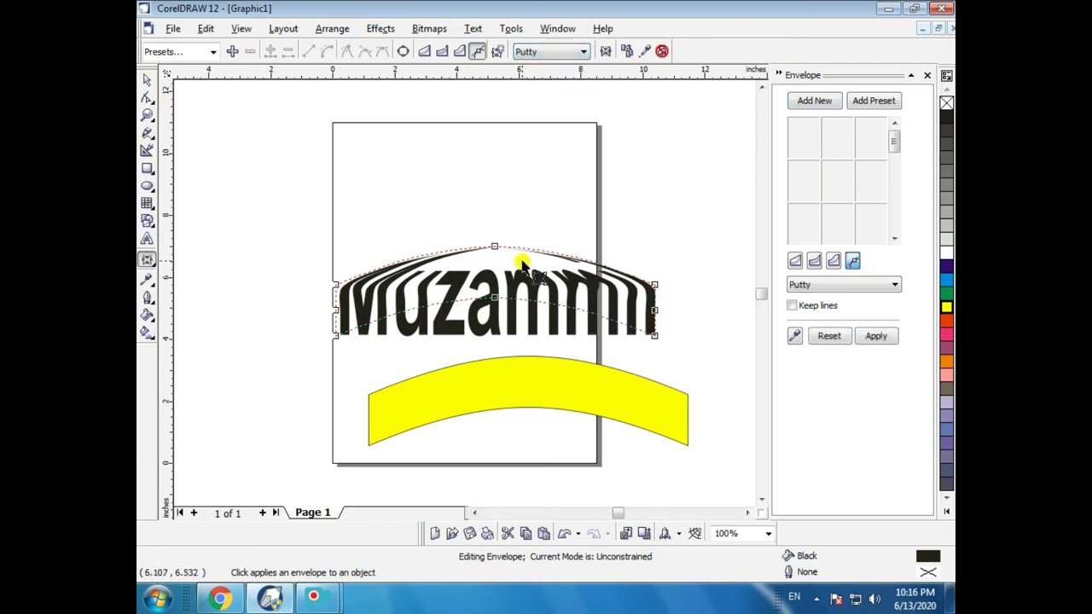
pyautogui.hotkey('ctrl', 'z')
# Step: Try setting Putty mapping before creating and applying the text's envelope from the yellow arch, and undo the applied envelope
pyautogui.click(550, 53)
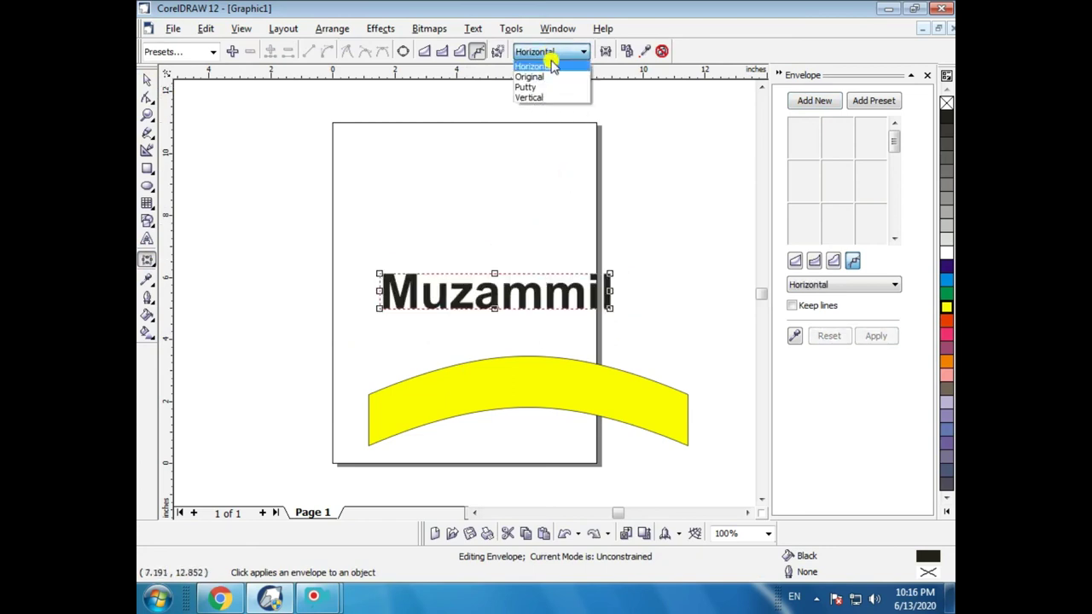
pyautogui.click(552, 87)
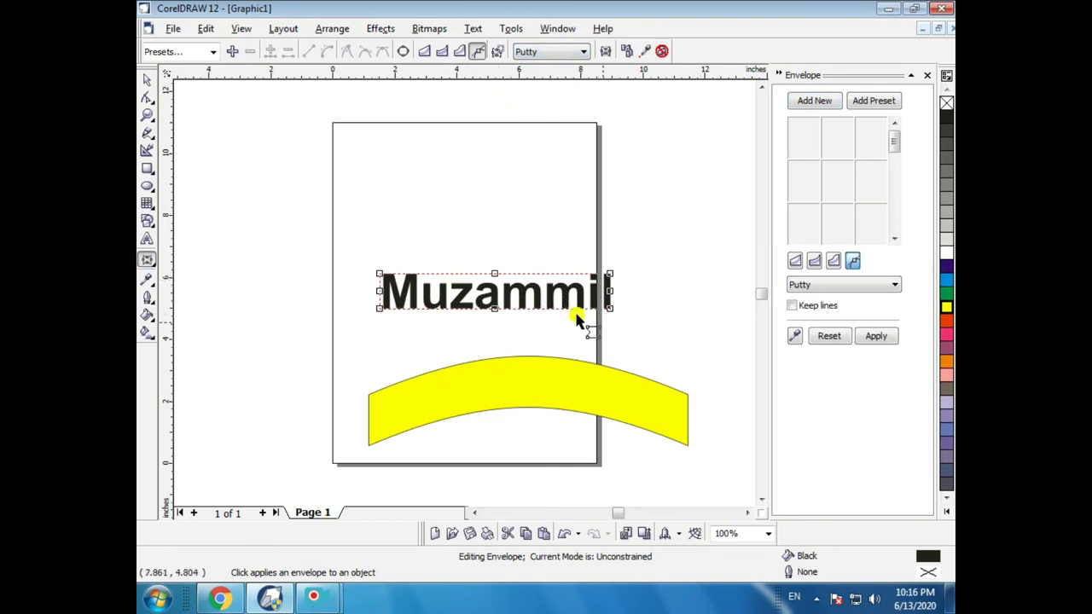
pyautogui.click(895, 286)
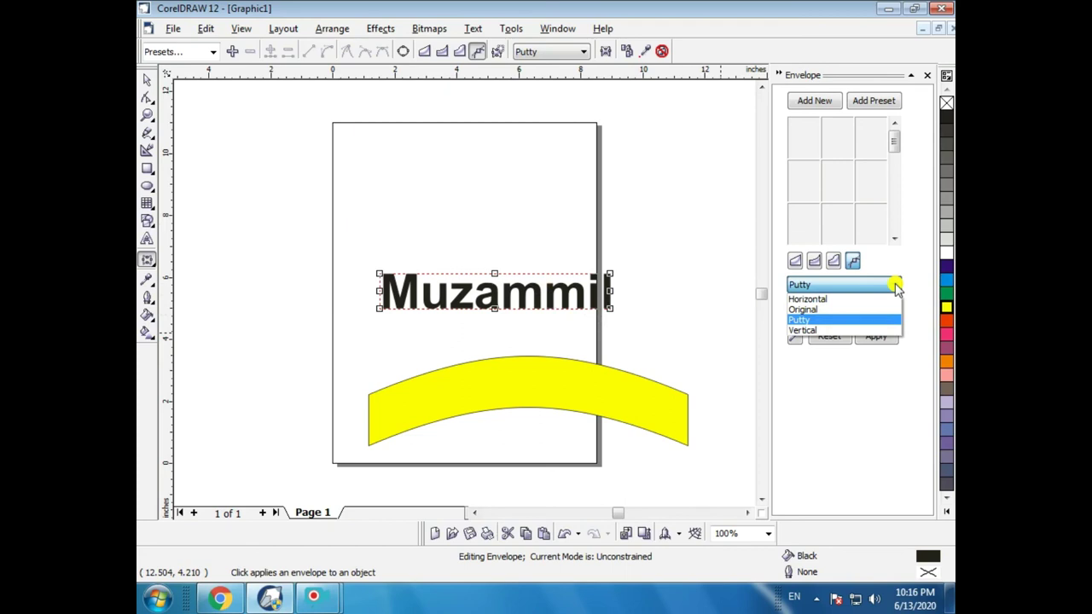
pyautogui.click(846, 285)
pyautogui.click(846, 285)
pyautogui.click(811, 285)
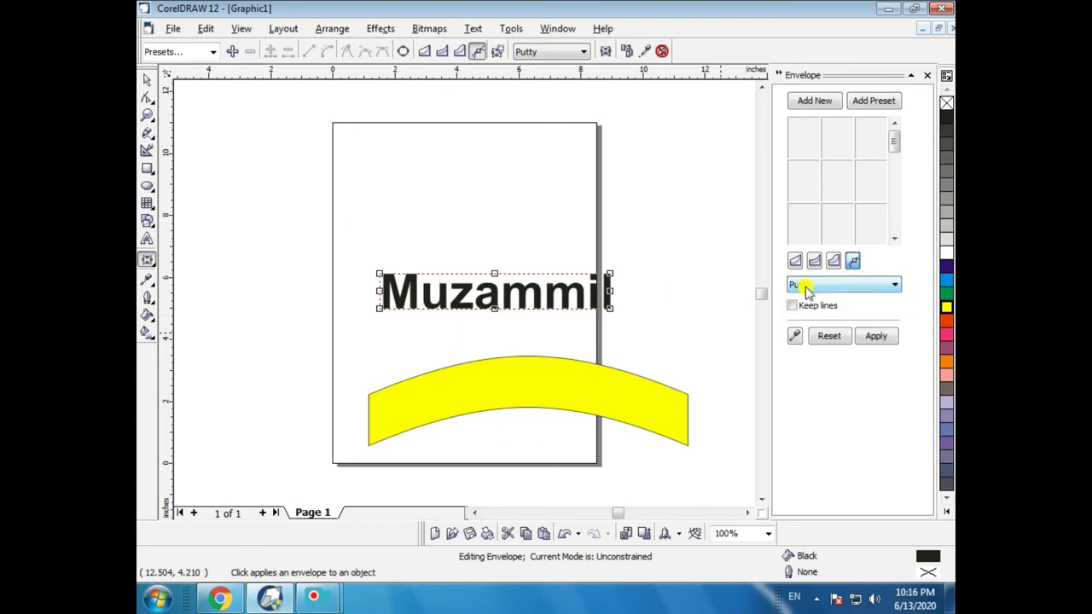
pyautogui.click(794, 337)
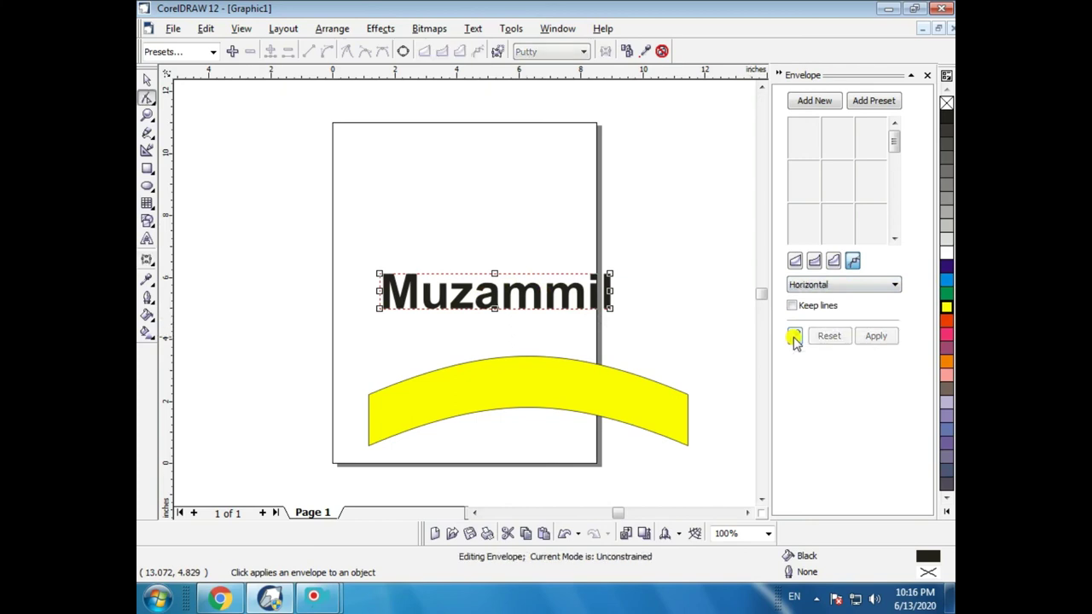
pyautogui.click(492, 373)
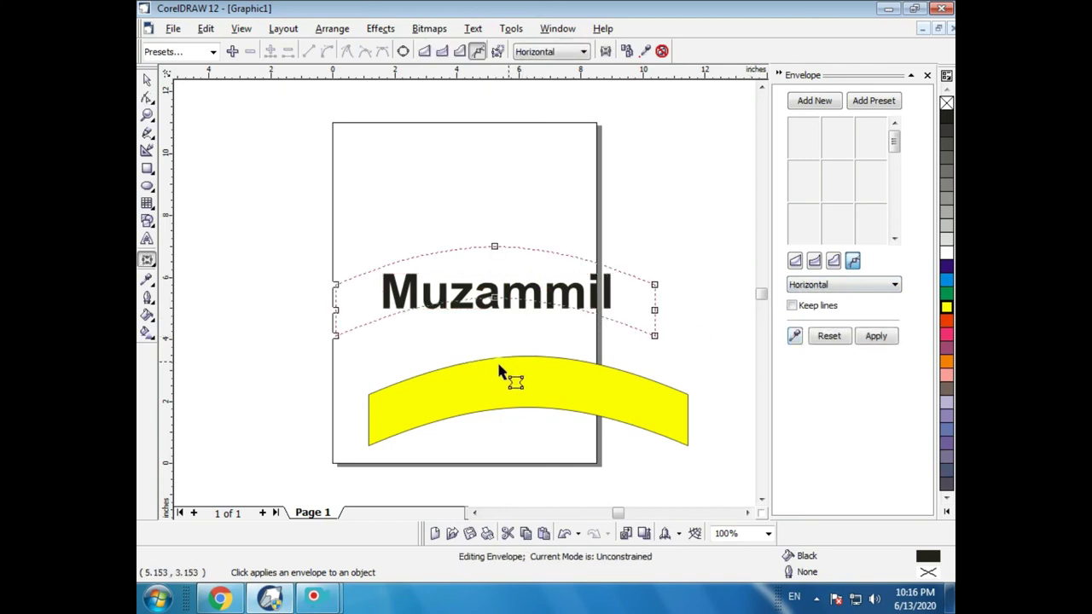
pyautogui.click(876, 336)
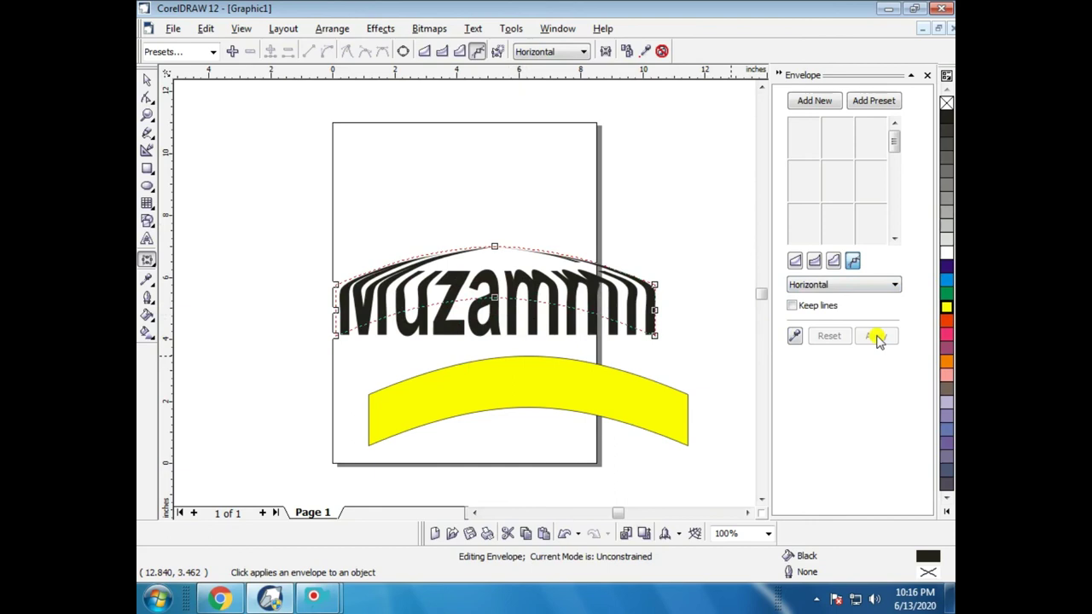
pyautogui.hotkey('ctrl', 'z')
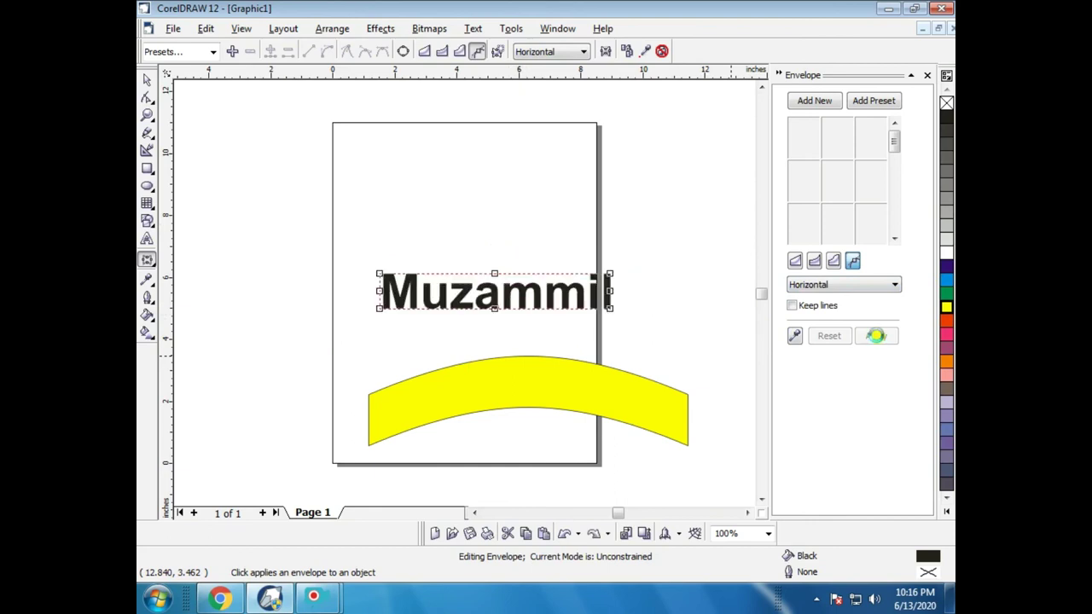
# Step: Switch the text's envelope to Straight Line mode with Putty mapping
pyautogui.click(431, 54)
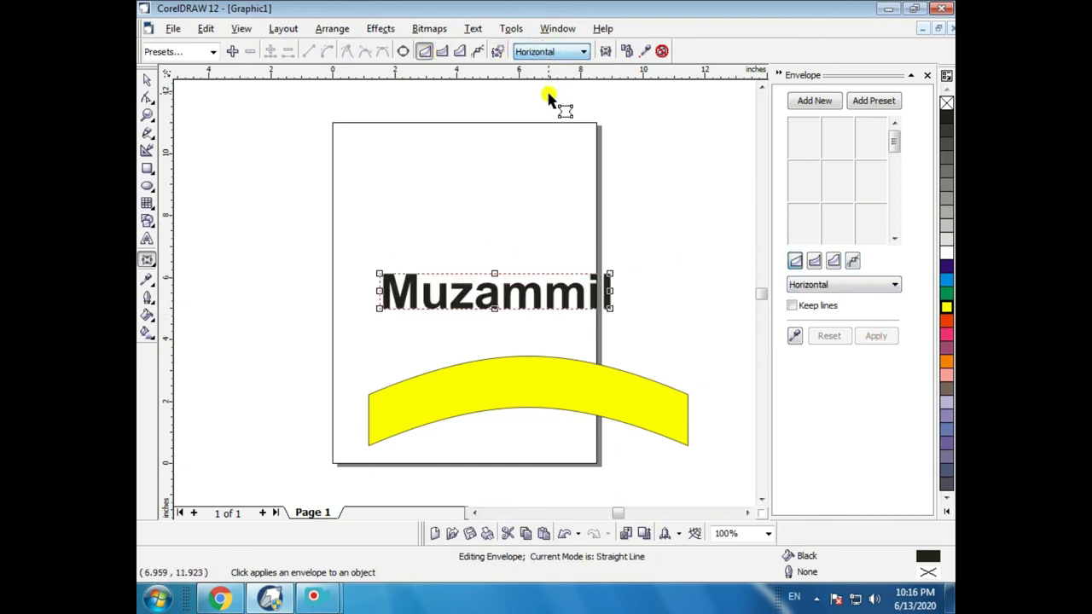
pyautogui.click(553, 54)
pyautogui.click(546, 87)
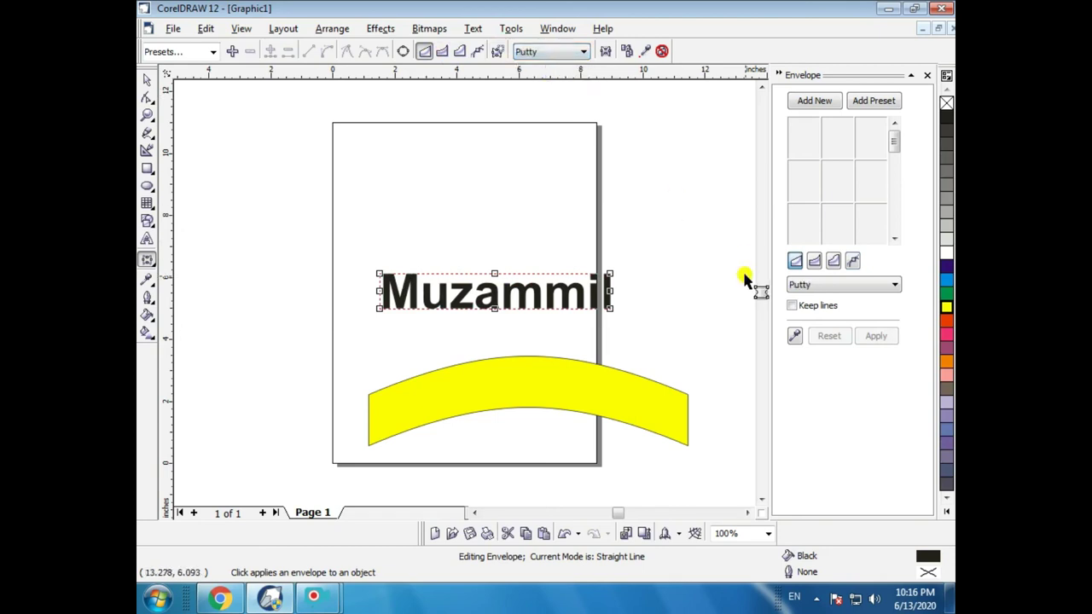
# Step: Create the text's envelope from the yellow arch's shape, apply it, and deselect the text
pyautogui.click(794, 335)
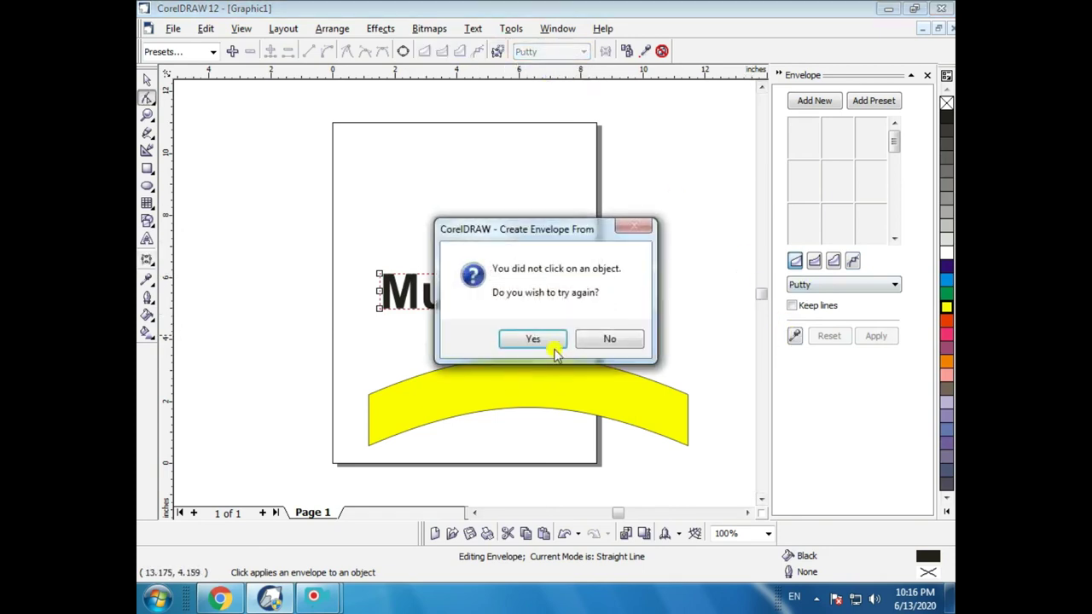
pyautogui.click(607, 341)
pyautogui.click(794, 335)
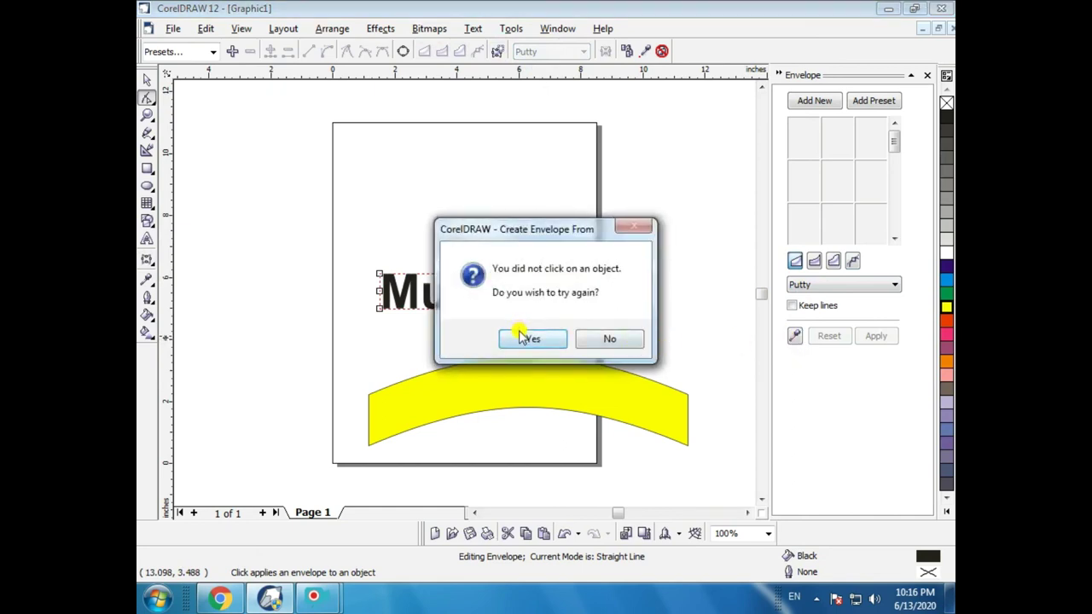
pyautogui.click(514, 337)
pyautogui.click(522, 372)
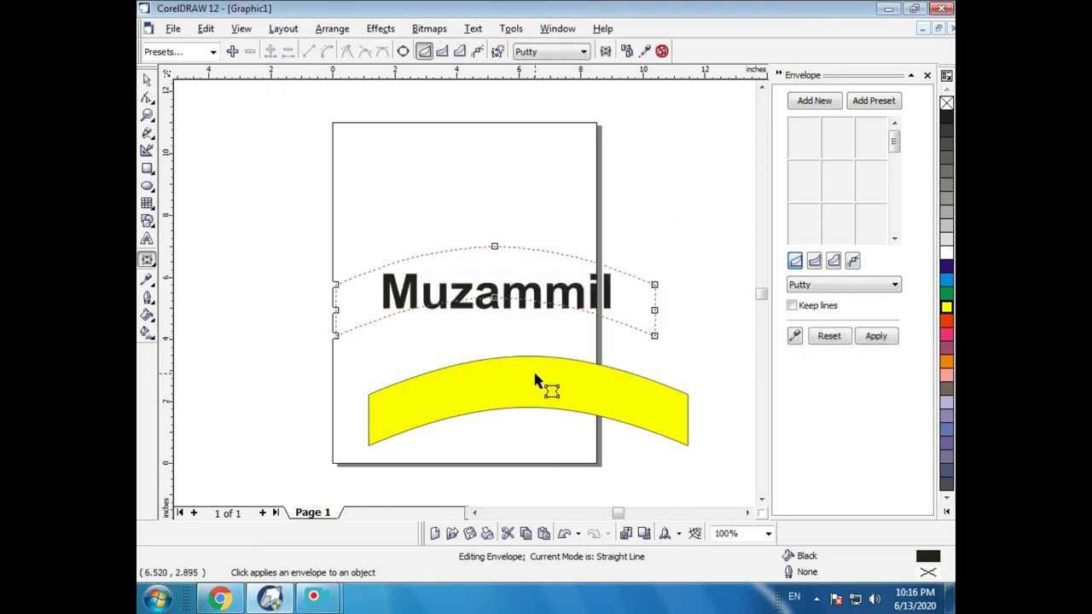
pyautogui.click(887, 338)
pyautogui.press('space')
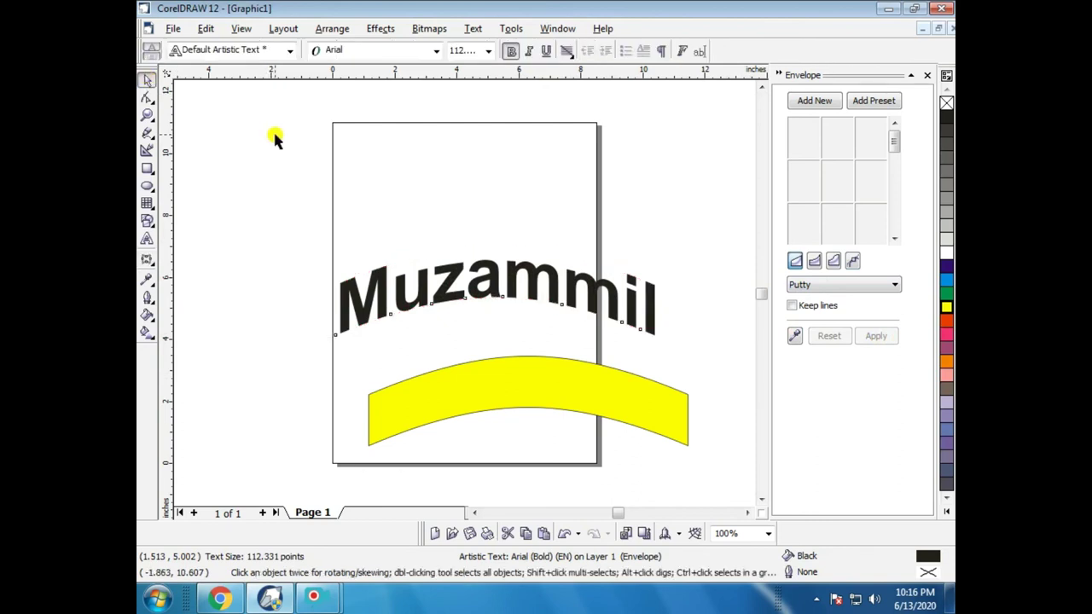
pyautogui.click(275, 138)
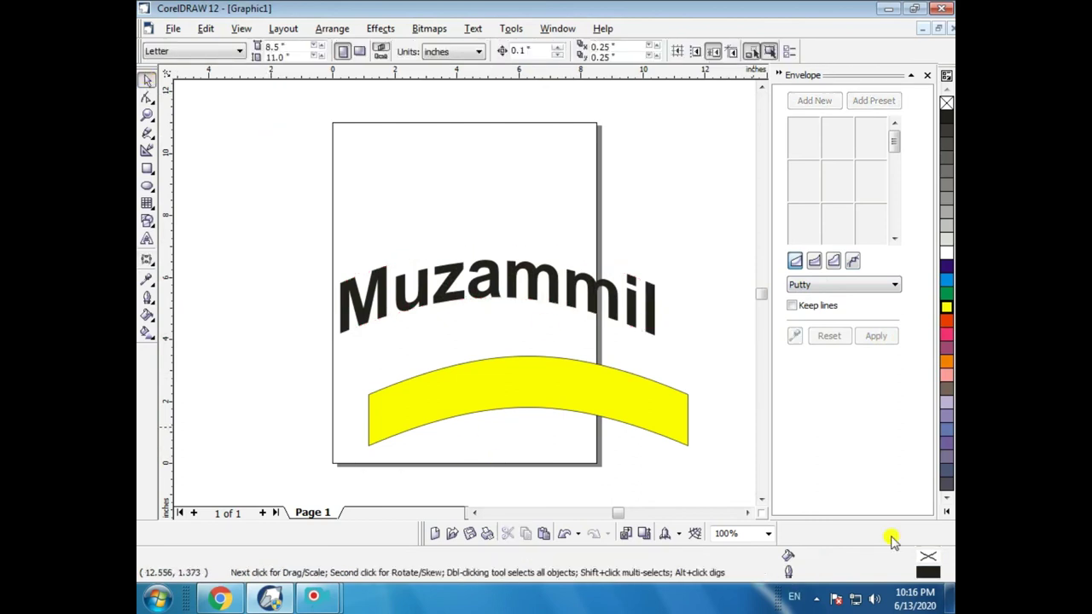
# Step: Move the arched text about 3.3 inches down and 1.1 inches right onto the yellow arch, and deselect everything
pyautogui.click(512, 307)
pyautogui.click(510, 356)
pyautogui.click(487, 296)
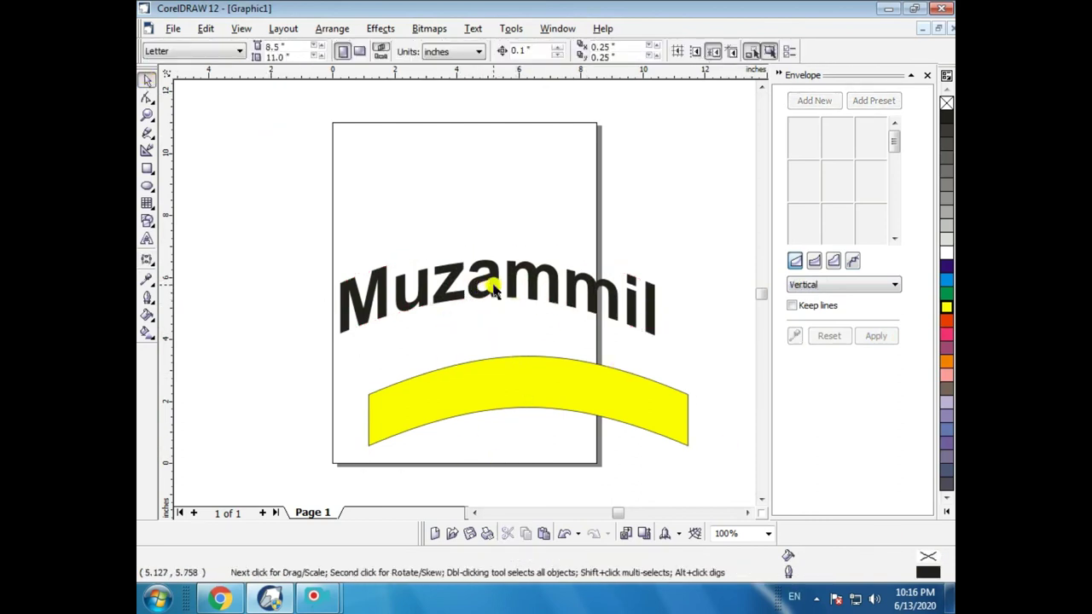
pyautogui.click(488, 287)
pyautogui.moveTo(490, 295); pyautogui.dragTo(526, 395)
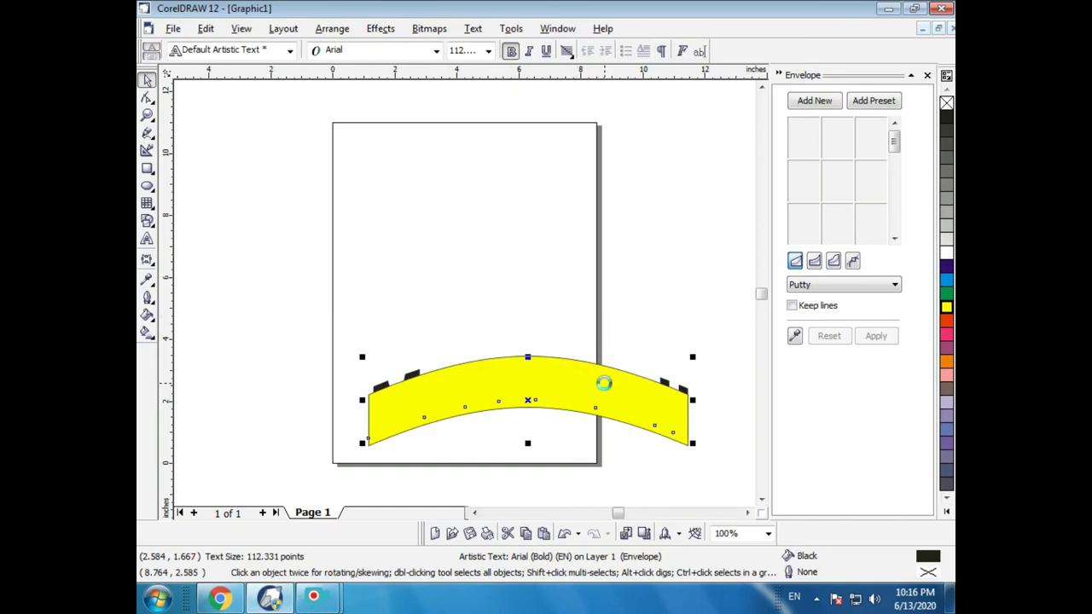
pyautogui.click(527, 348)
pyautogui.click(519, 378)
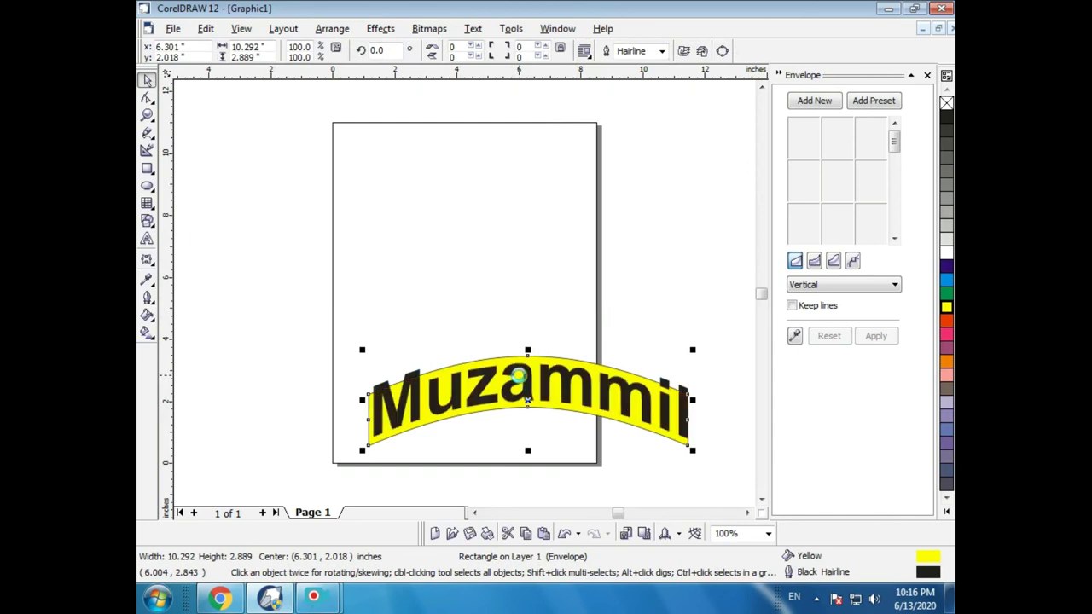
pyautogui.click(517, 316)
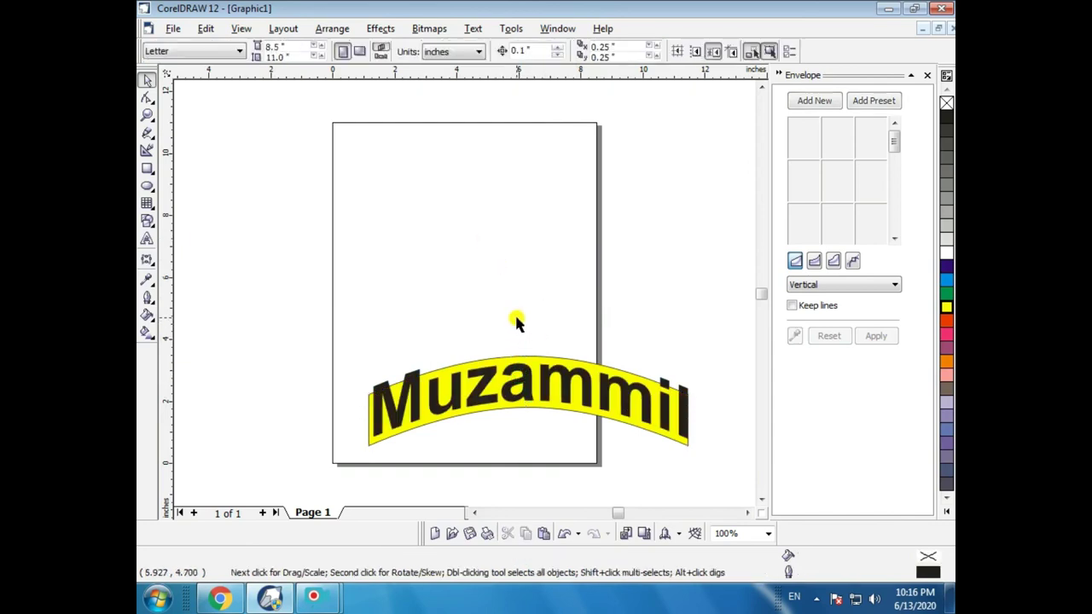
# Step: Leave the yellow arch and text deselected and close the Envelope docker
pyautogui.click(513, 365)
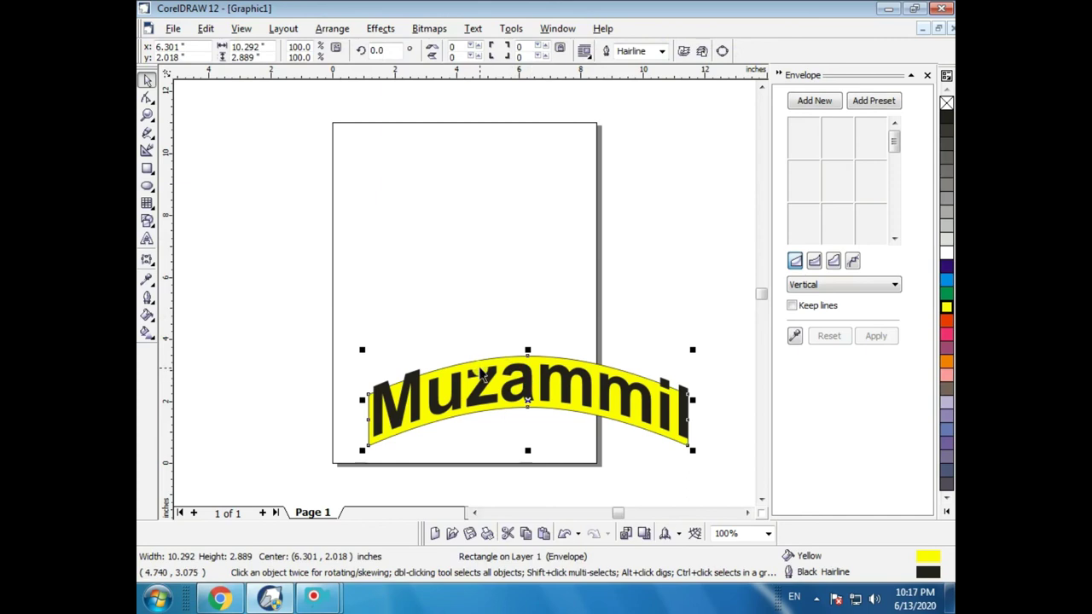
pyautogui.click(330, 281)
pyautogui.click(454, 368)
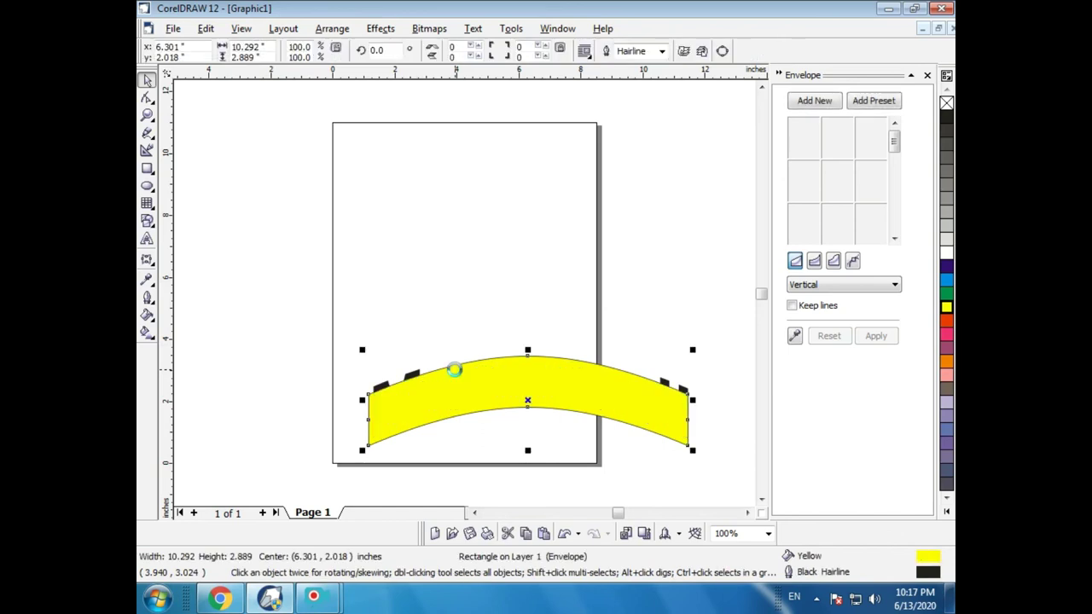
pyautogui.click(462, 332)
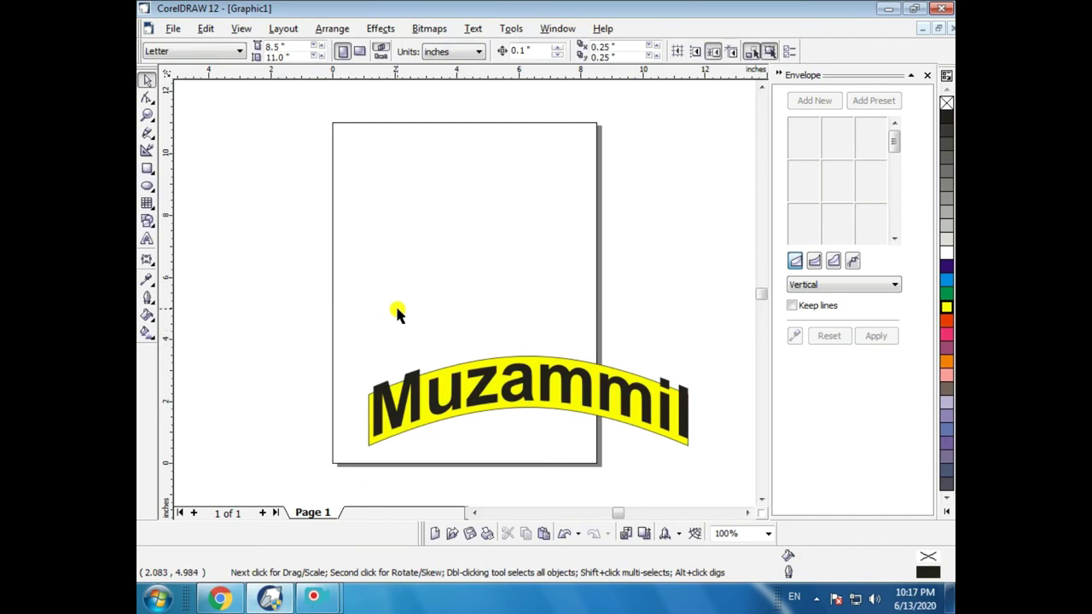
pyautogui.click(927, 76)
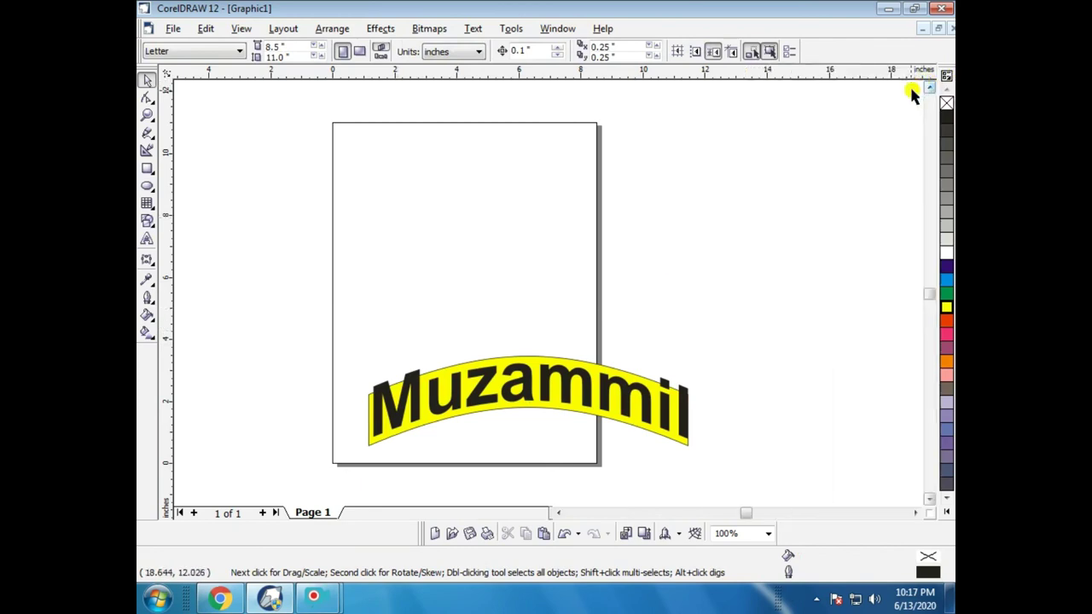
pyautogui.moveTo(327, 602)
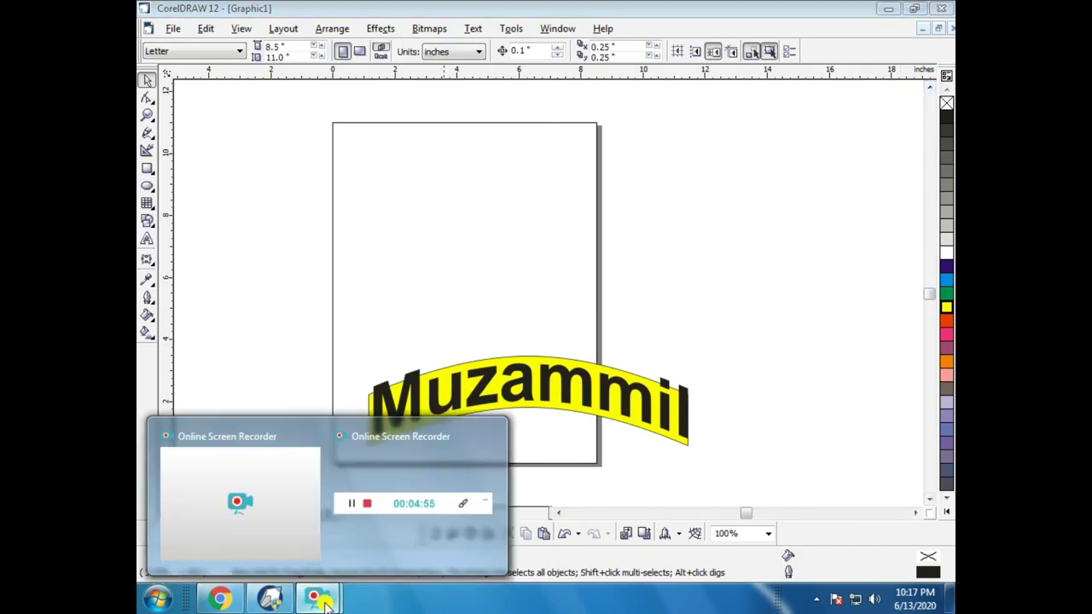
pyautogui.click(385, 519)
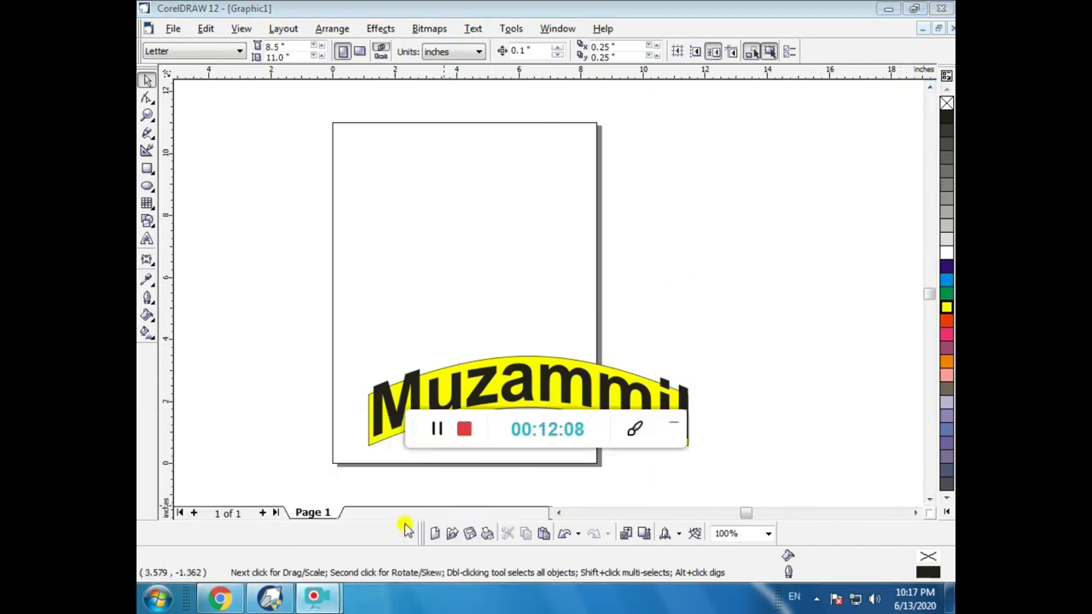